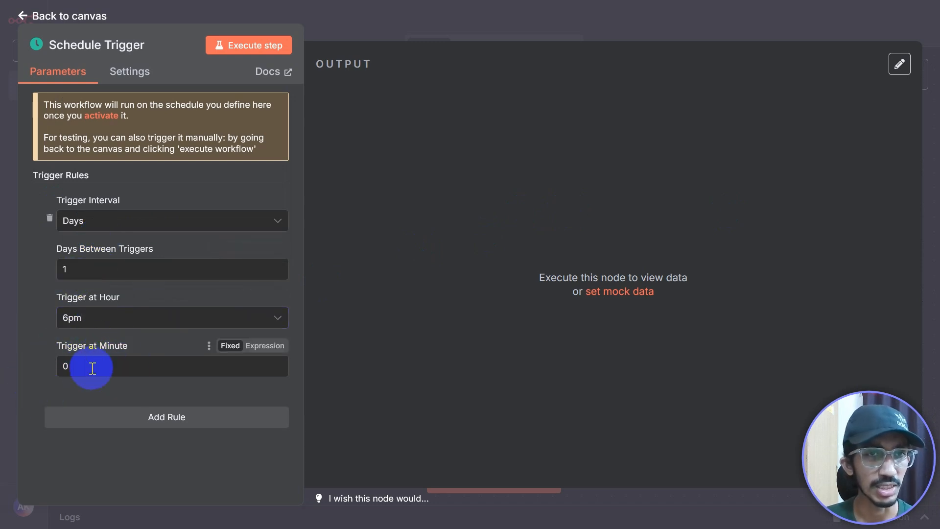
Step: Return to the canvas and add a Brave Search node with the Search the Web action after the Schedule Trigger
{"action": "left_click", "coordinate": [362, 16]}
{"action": "left_click_drag", "start_coordinate": [562, 415], "coordinate": [447, 330]}
{"action": "scroll", "coordinate": [448, 333], "scroll_direction": "down", "scroll_amount": 2}
{"action": "scroll", "coordinate": [457, 336], "scroll_direction": "down", "scroll_amount": 2}
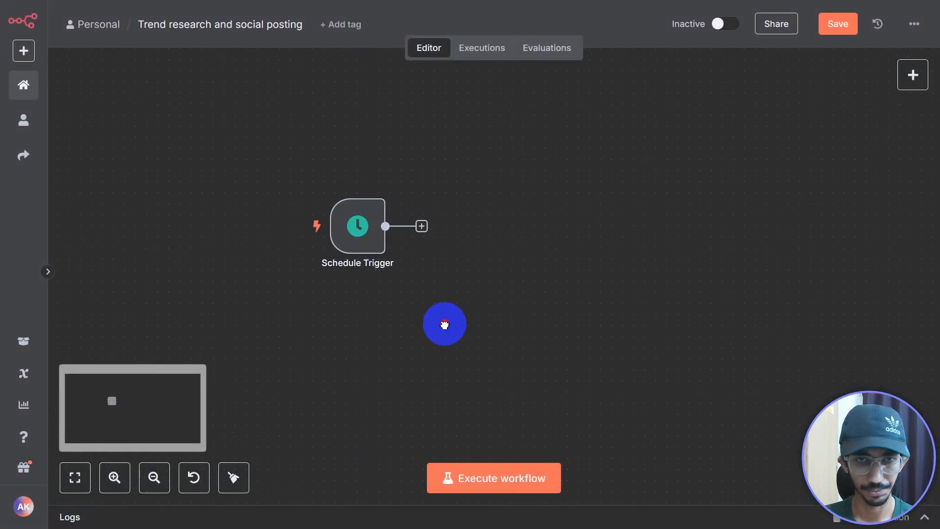
{"action": "left_click", "coordinate": [420, 230]}
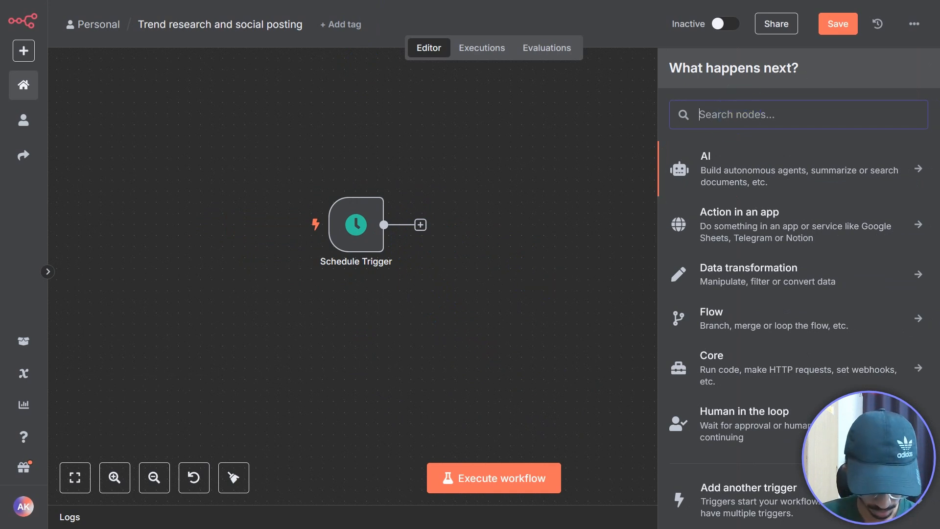
{"action": "type", "text": "brave"}
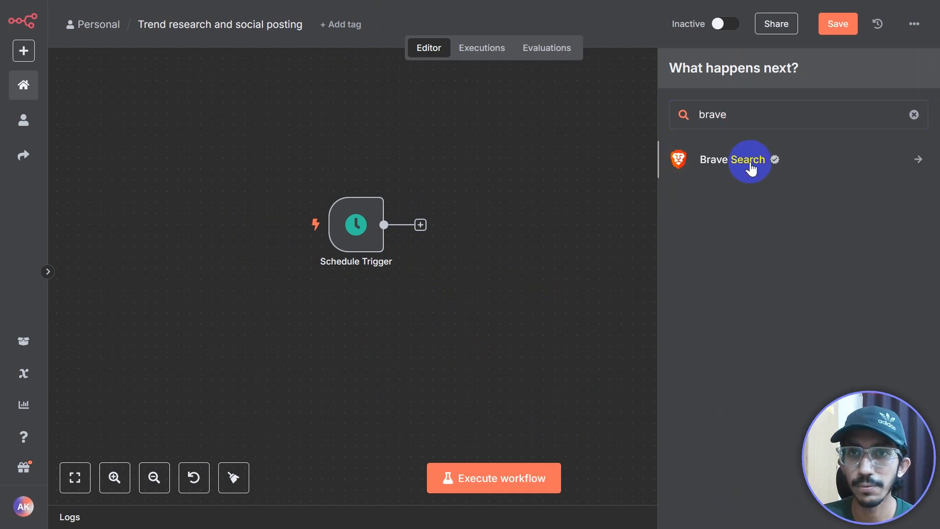
{"action": "left_click", "coordinate": [750, 169]}
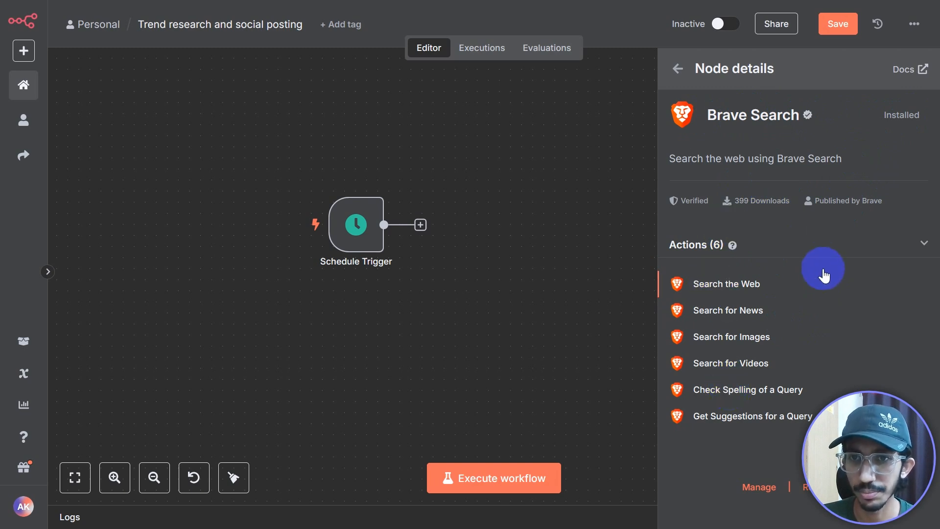
{"action": "left_click", "coordinate": [714, 293]}
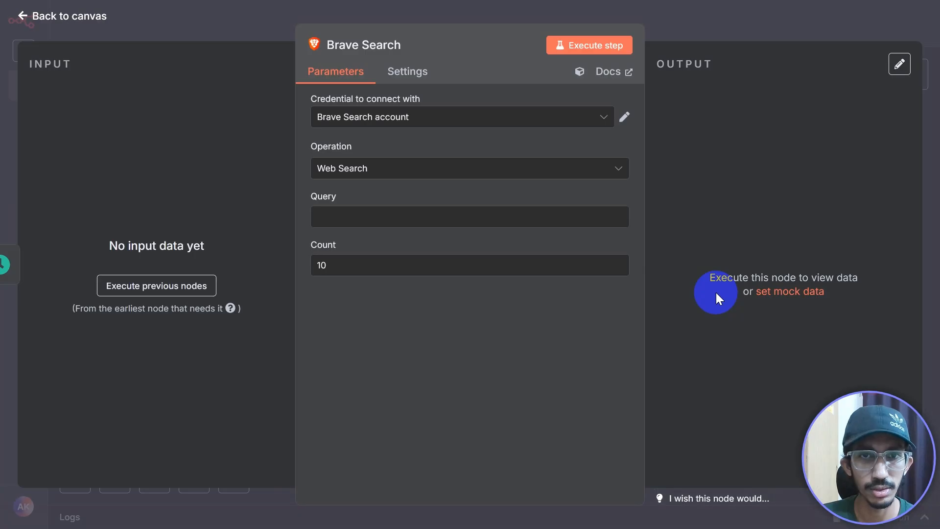
Step: Configure the Brave Search node for News Search with the query "restaurant industry" and the Brave Search account credential, then close it
{"action": "left_click", "coordinate": [383, 168]}
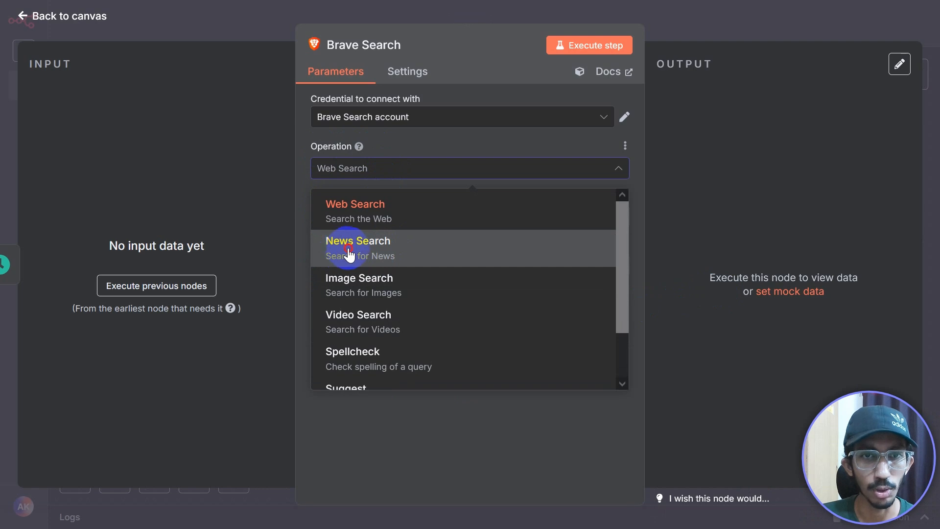
{"action": "left_click", "coordinate": [350, 253]}
{"action": "left_click", "coordinate": [370, 217]}
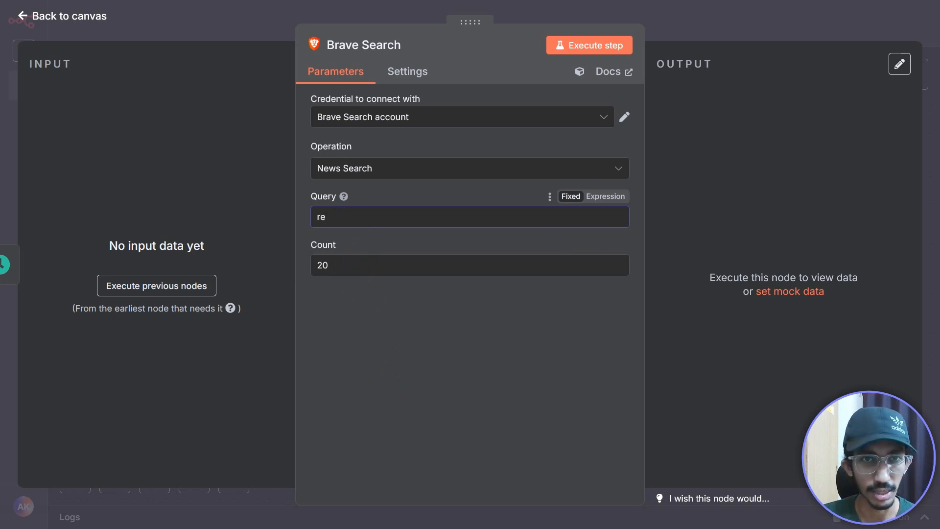
{"action": "type", "text": "taurant "}
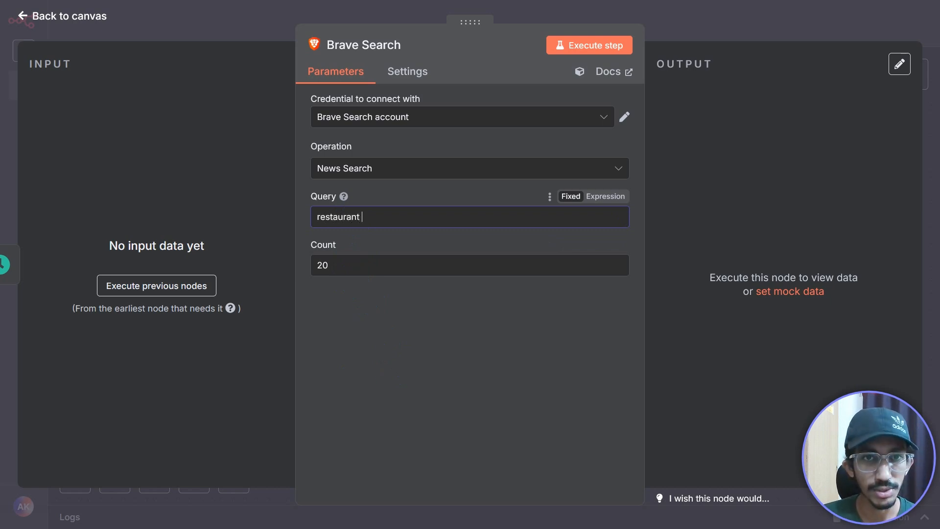
{"action": "type", "text": "indus"}
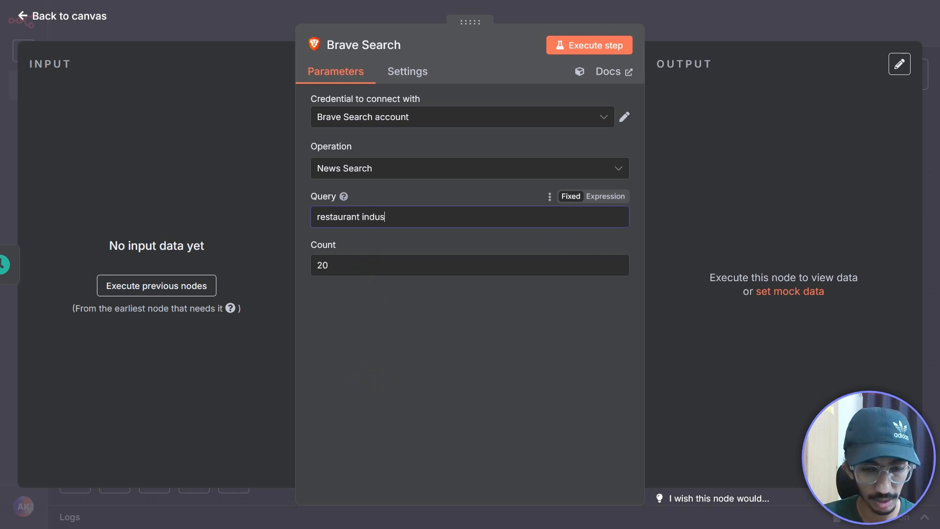
{"action": "type", "text": "try"}
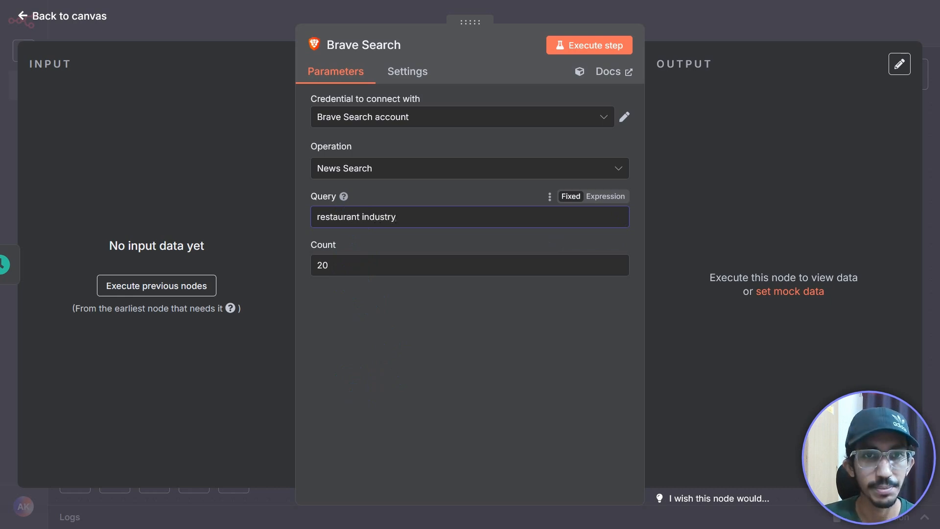
{"action": "left_click", "coordinate": [326, 265]}
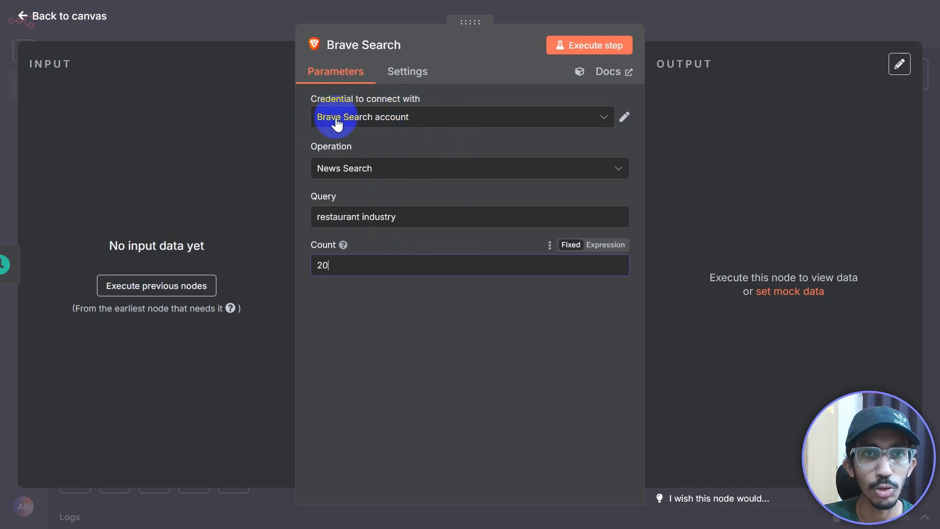
{"action": "left_click", "coordinate": [419, 120]}
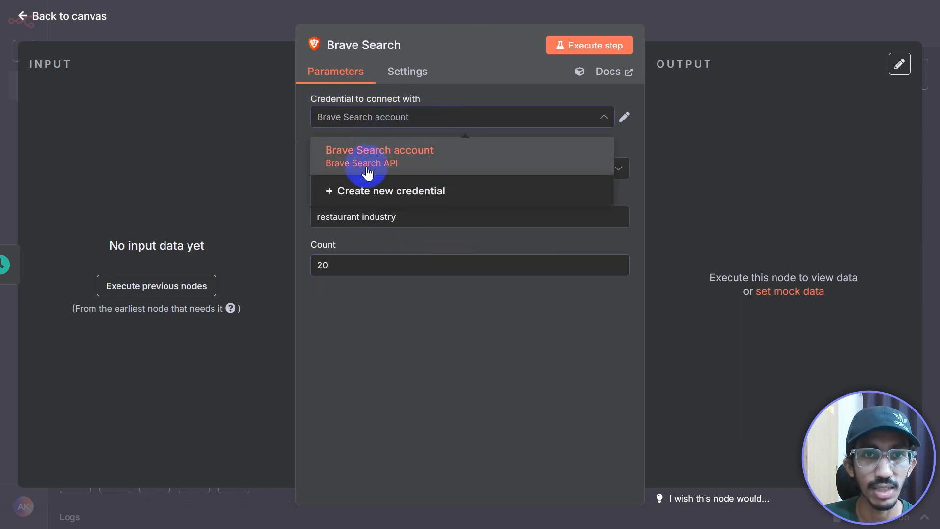
{"action": "left_click", "coordinate": [399, 163]}
{"action": "left_click", "coordinate": [794, 44]}
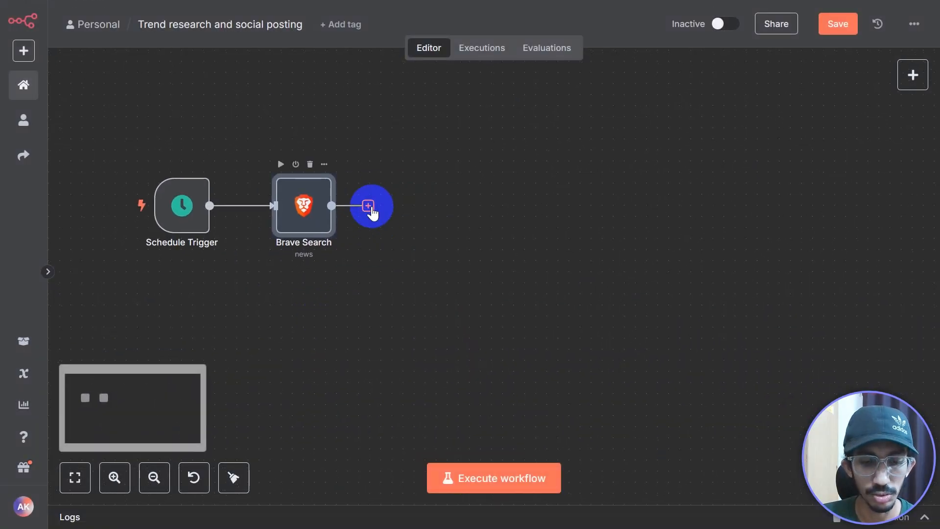
Step: Add a Code node after the Brave Search node
{"action": "left_click", "coordinate": [368, 206]}
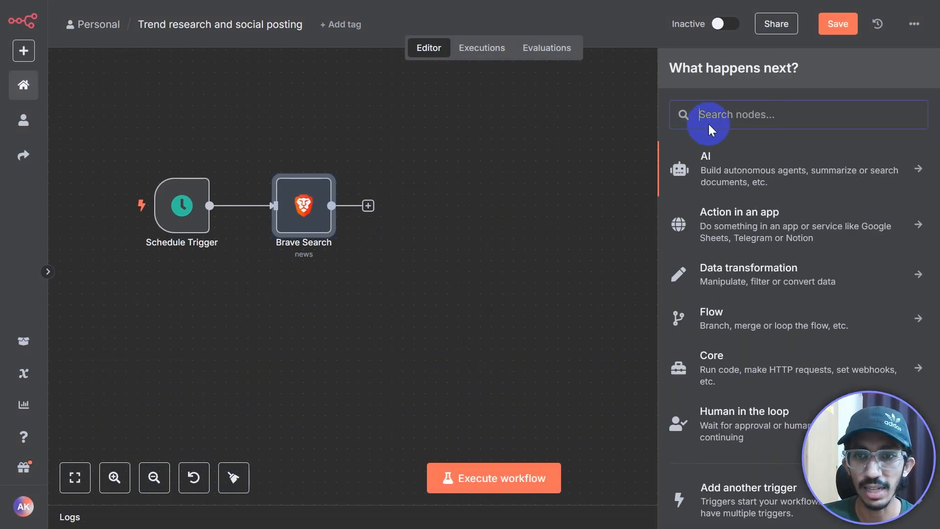
{"action": "type", "text": "code"}
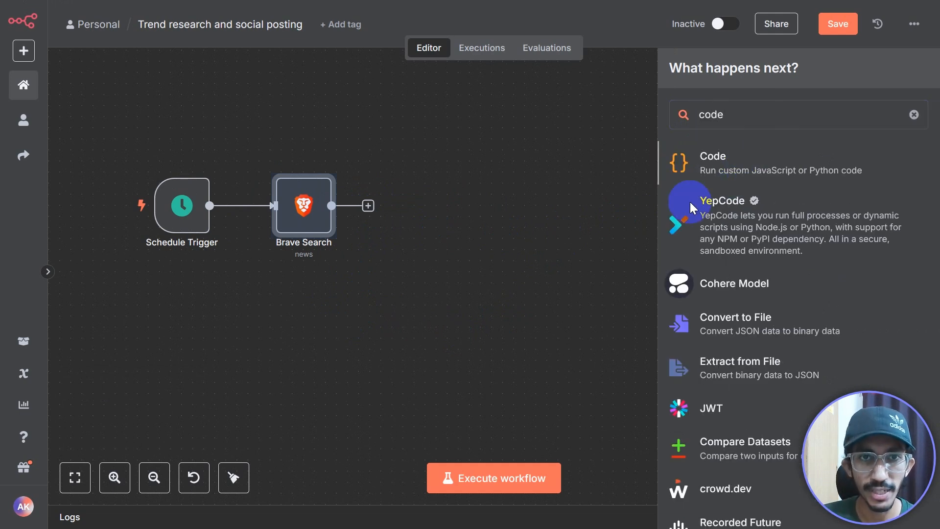
{"action": "key", "text": "Return"}
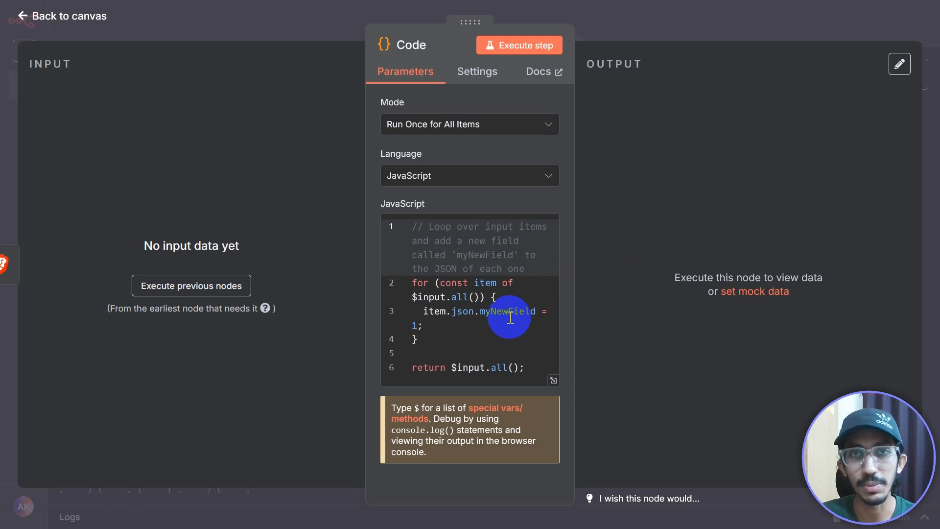
Step: Switch to the Google Docs document and copy the whole script under the "Code 1:" heading
{"action": "key", "text": "ctrl+Tab"}
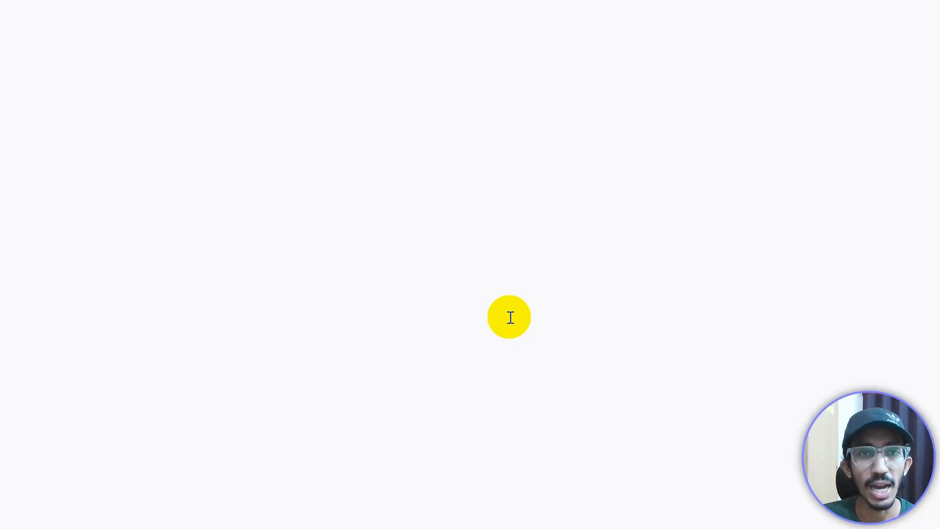
{"action": "left_click_drag", "start_coordinate": [219, 424], "coordinate": [193, 178]}
{"action": "key", "text": "ctrl+c"}
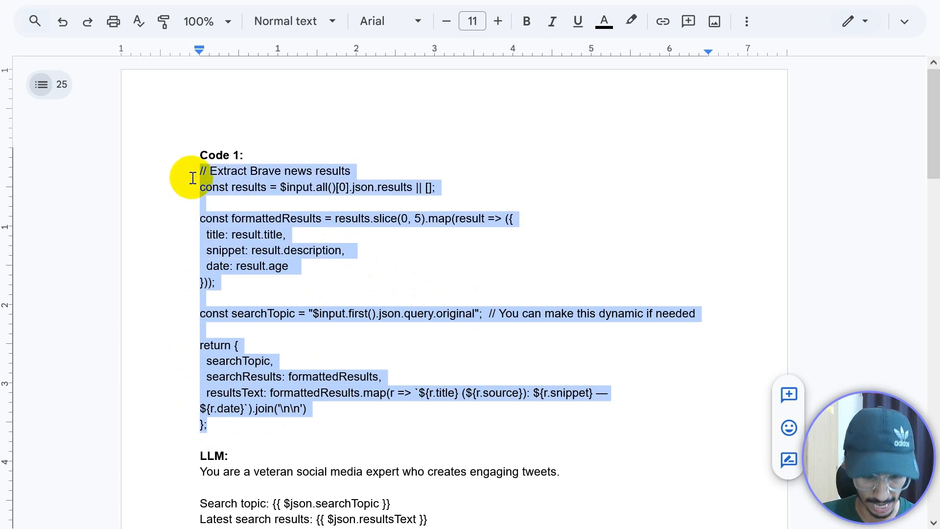
Step: Back in n8n, replace the Code node's default JavaScript with the copied Brave news extraction script and return to the canvas
{"action": "key", "text": "ctrl+Tab"}
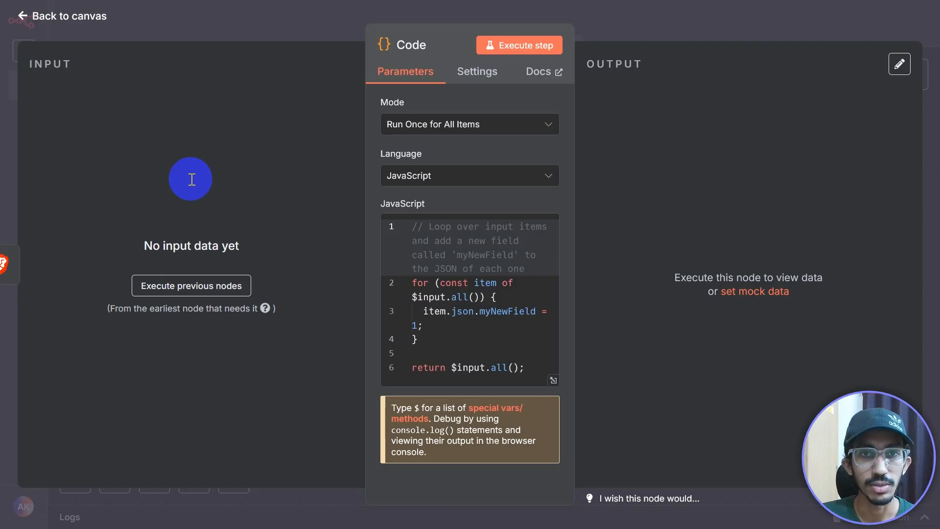
{"action": "left_click", "coordinate": [544, 381]}
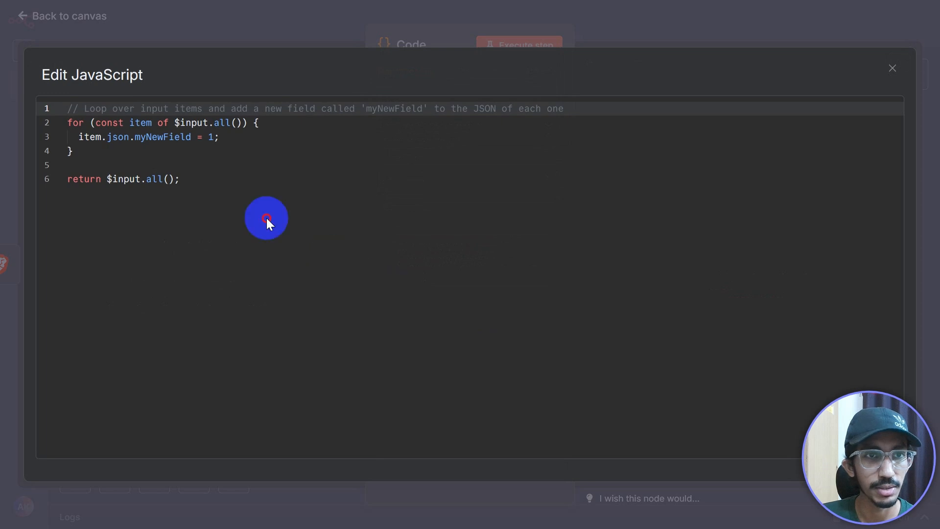
{"action": "left_click_drag", "start_coordinate": [202, 185], "coordinate": [63, 92]}
{"action": "key", "text": "BackSpace"}
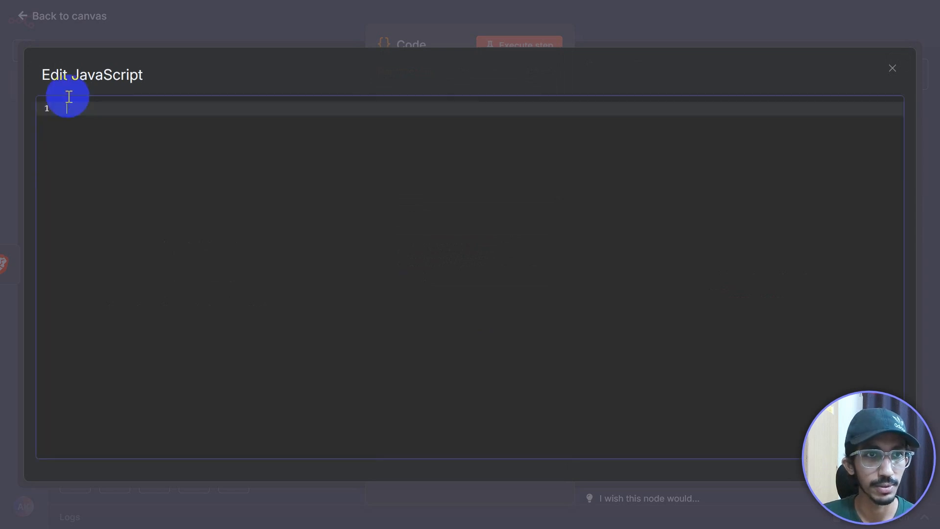
{"action": "key", "text": "ctrl+v"}
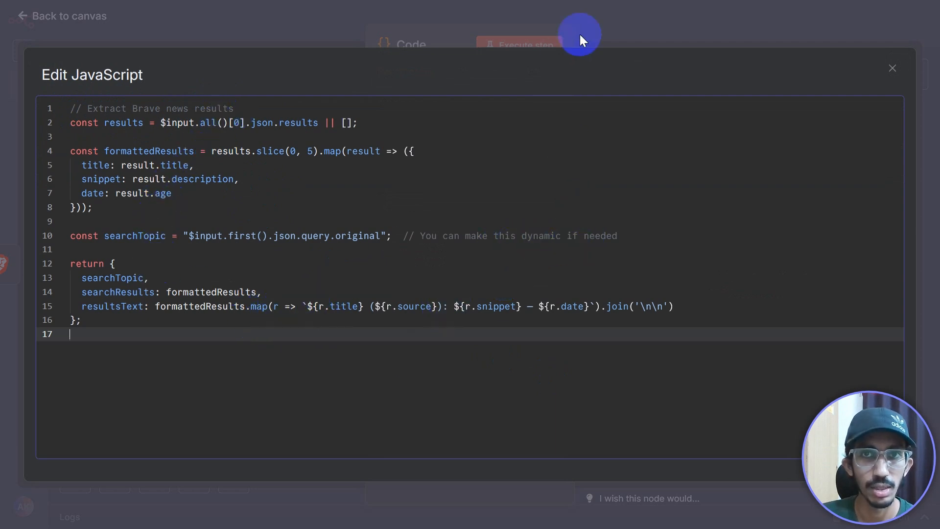
{"action": "left_click", "coordinate": [560, 41]}
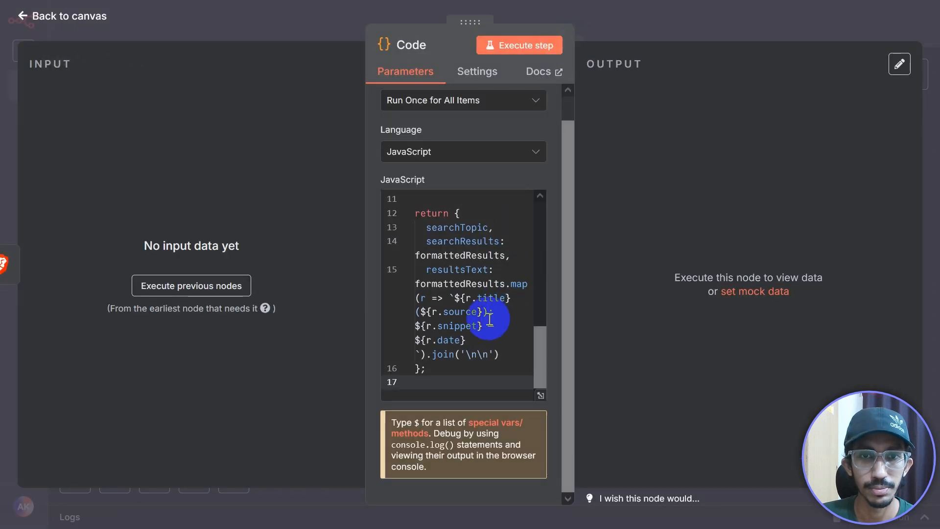
{"action": "scroll", "coordinate": [429, 305], "scroll_direction": "up", "scroll_amount": 5}
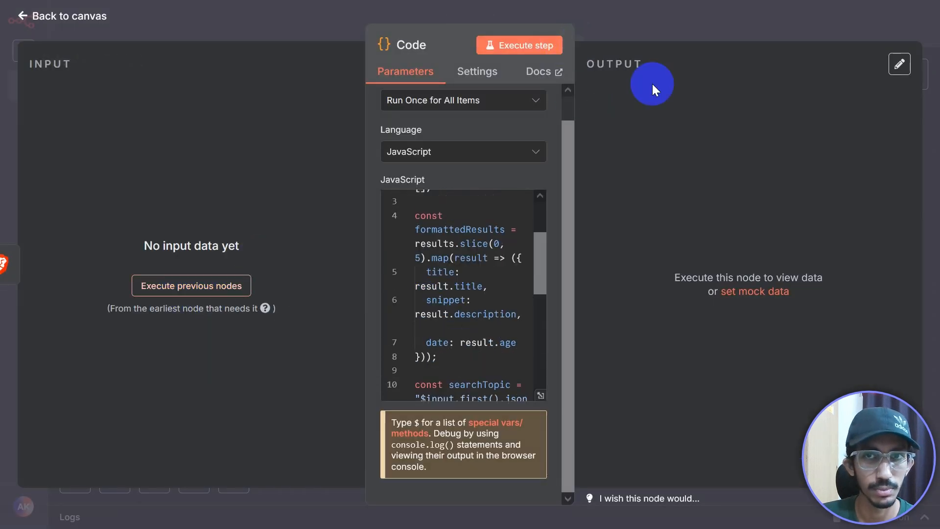
{"action": "scroll", "coordinate": [441, 294], "scroll_direction": "up", "scroll_amount": 3}
{"action": "left_click", "coordinate": [667, 31]}
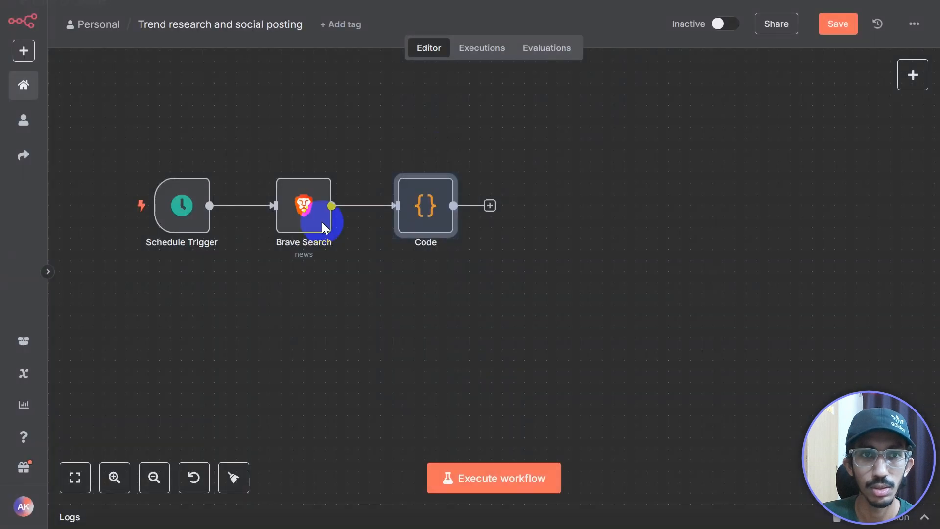
Step: Execute the Brave Search node on its own and open its details
{"action": "left_click", "coordinate": [315, 222]}
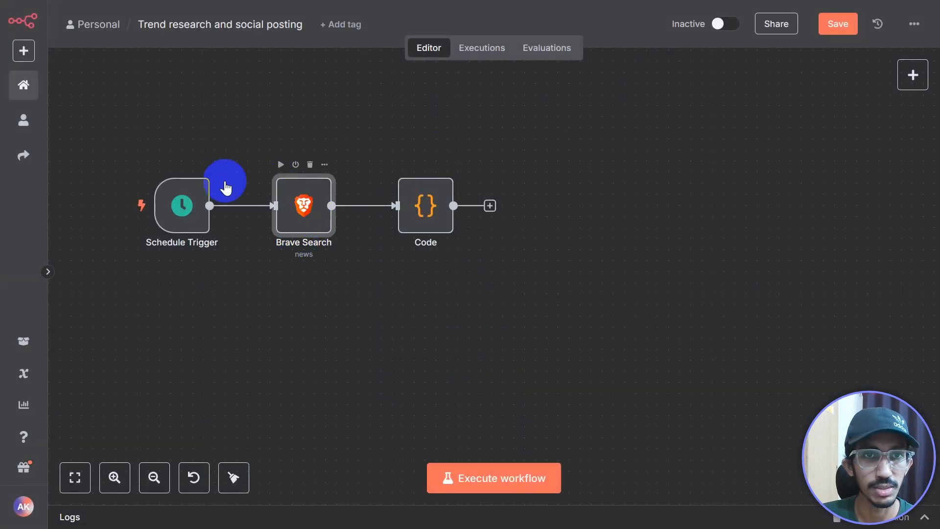
{"action": "left_click", "coordinate": [281, 165]}
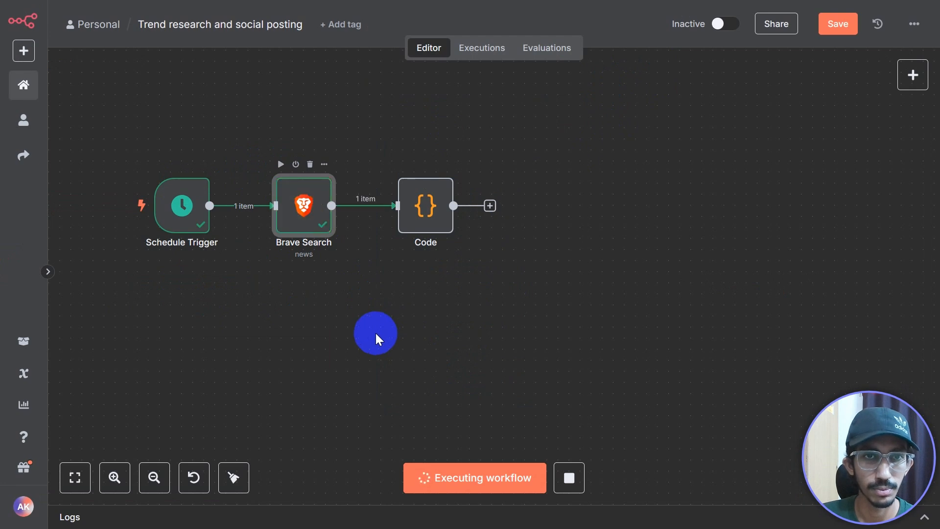
{"action": "double_click", "coordinate": [313, 209]}
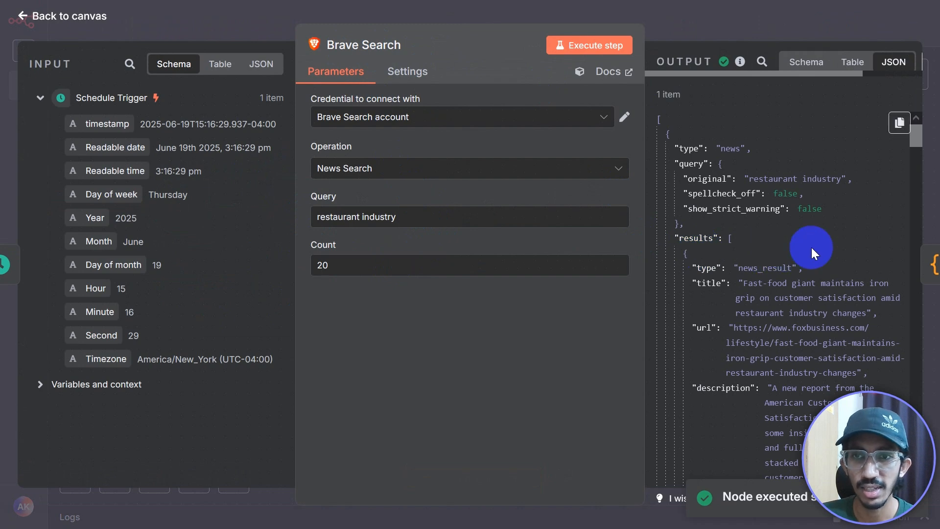
Step: Examine the Brave Search JSON output, checking the title, url, description, age and metadata fields of the news results
{"action": "scroll", "coordinate": [812, 248], "scroll_direction": "down", "scroll_amount": 2}
{"action": "scroll", "coordinate": [813, 247], "scroll_direction": "down", "scroll_amount": 6}
{"action": "scroll", "coordinate": [814, 245], "scroll_direction": "up", "scroll_amount": 4}
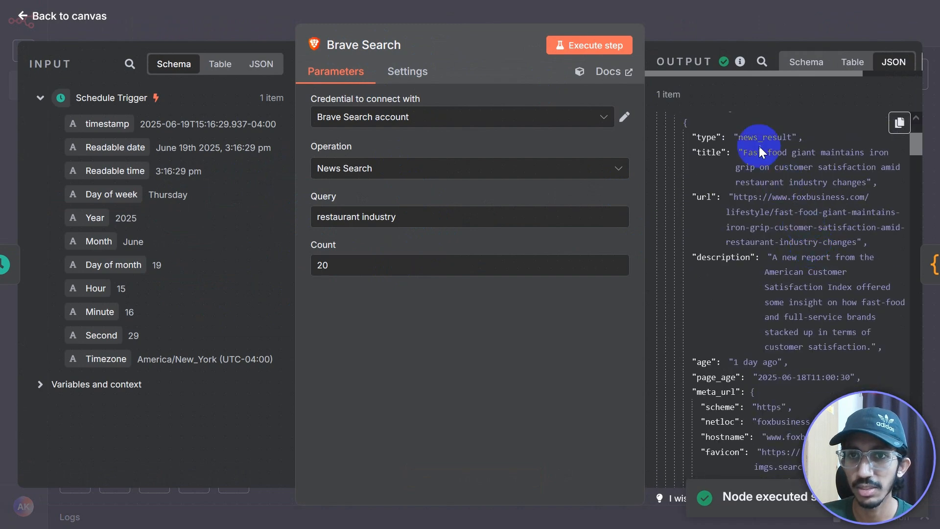
{"action": "scroll", "coordinate": [724, 160], "scroll_direction": "up", "scroll_amount": 2}
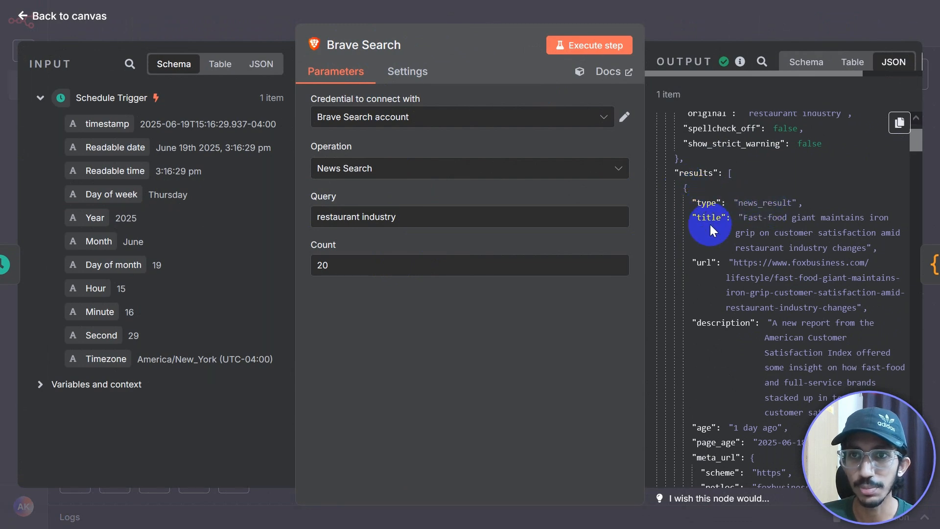
{"action": "scroll", "coordinate": [808, 296], "scroll_direction": "down", "scroll_amount": 2}
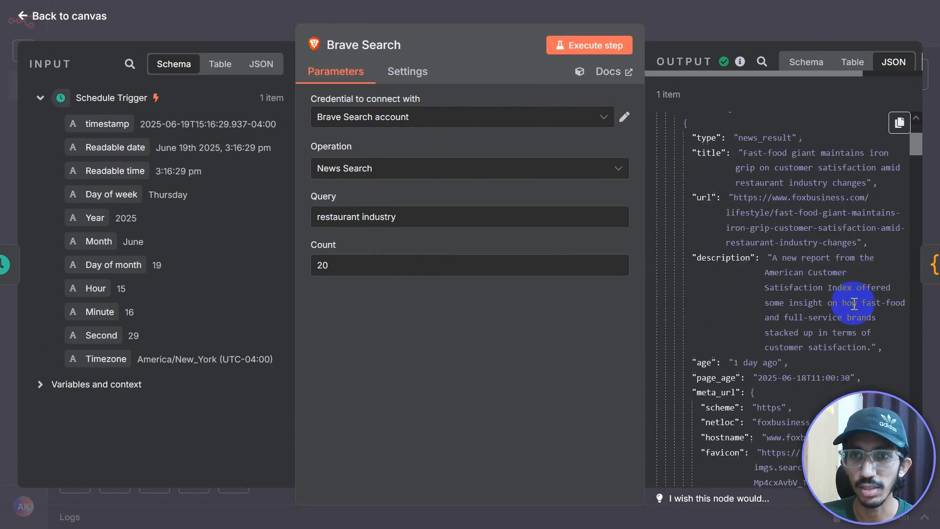
{"action": "scroll", "coordinate": [798, 284], "scroll_direction": "down", "scroll_amount": 4}
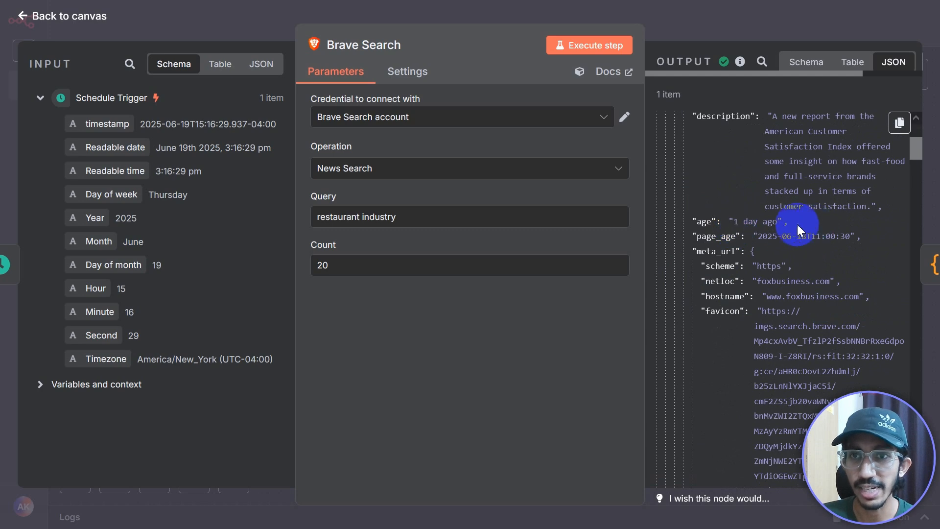
{"action": "scroll", "coordinate": [764, 234], "scroll_direction": "down", "scroll_amount": 5}
{"action": "scroll", "coordinate": [761, 236], "scroll_direction": "up", "scroll_amount": 5}
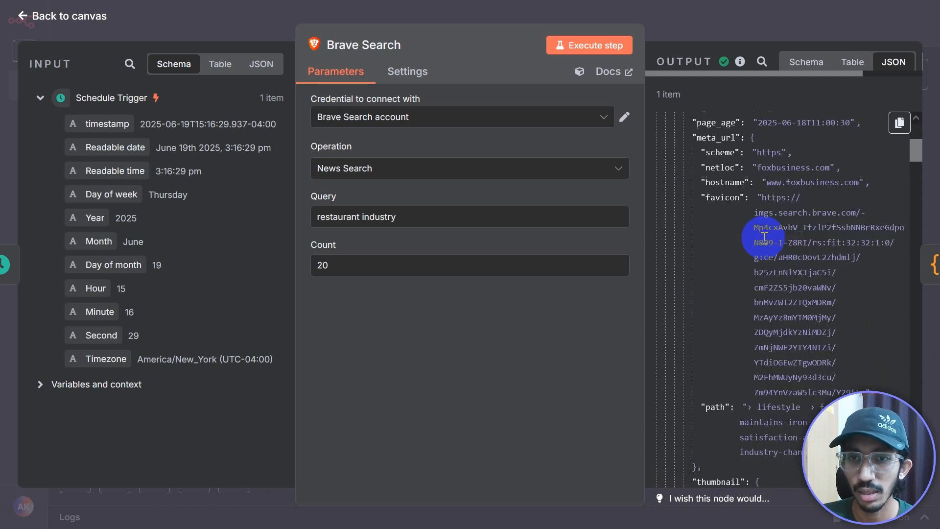
{"action": "scroll", "coordinate": [760, 296], "scroll_direction": "down", "scroll_amount": 12}
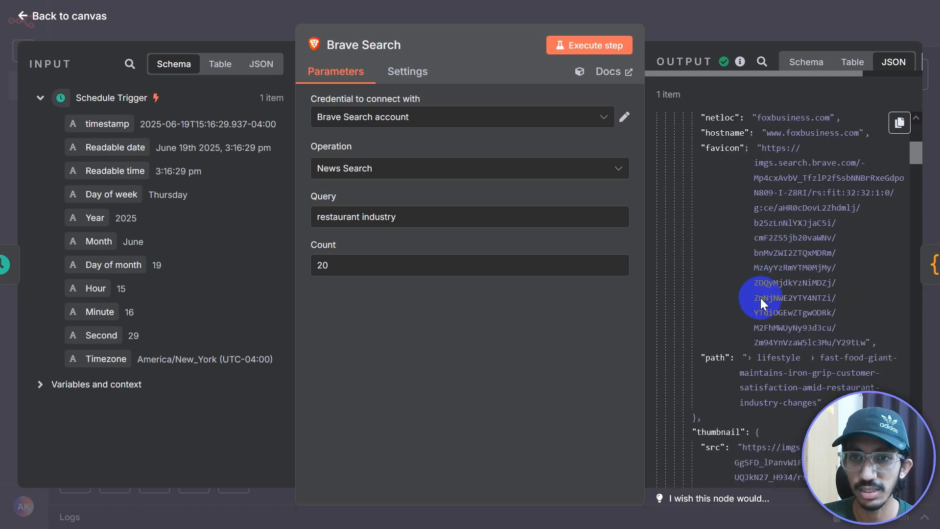
{"action": "scroll", "coordinate": [749, 284], "scroll_direction": "up", "scroll_amount": 15}
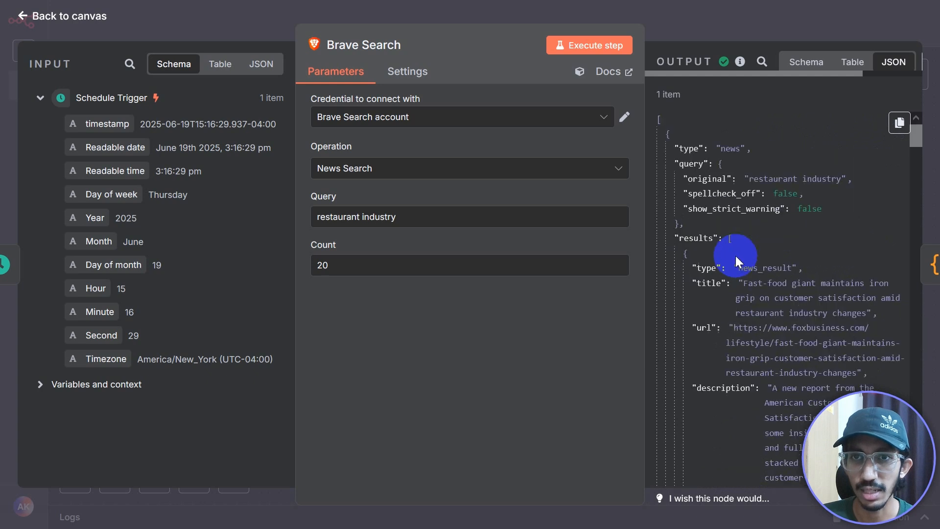
Step: Collapse the first few news results in the Brave Search JSON output, look through the following ones and return to the canvas
{"action": "left_click", "coordinate": [685, 260]}
{"action": "left_click", "coordinate": [684, 272]}
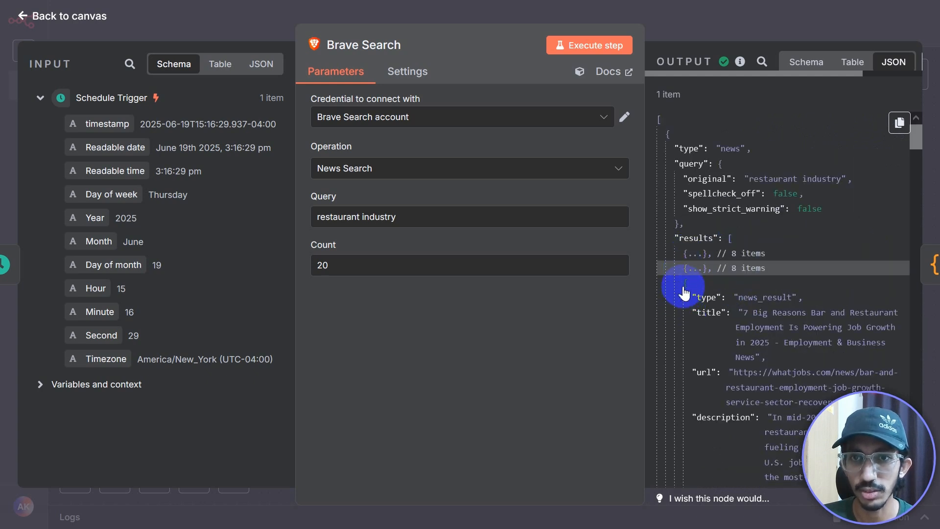
{"action": "left_click", "coordinate": [684, 286]}
{"action": "left_click", "coordinate": [685, 299]}
{"action": "scroll", "coordinate": [704, 293], "scroll_direction": "down", "scroll_amount": 4}
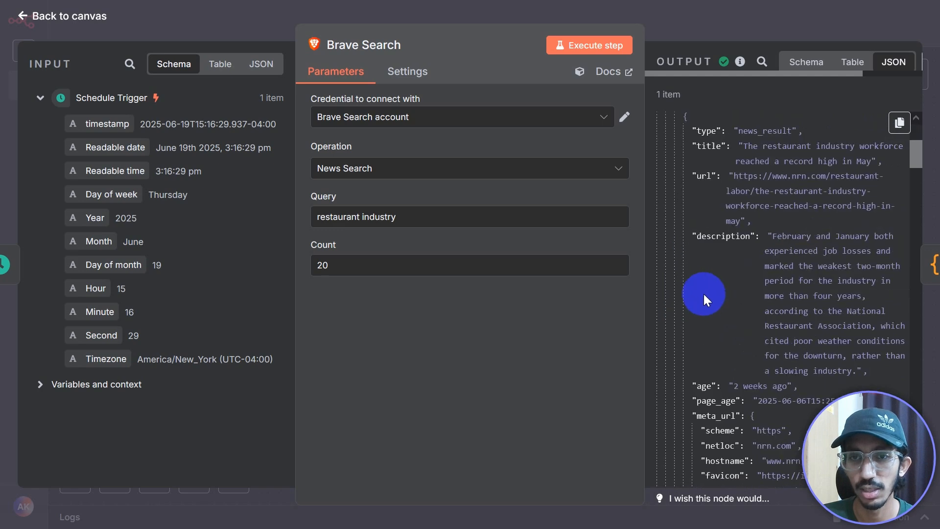
{"action": "scroll", "coordinate": [703, 293], "scroll_direction": "down", "scroll_amount": 10}
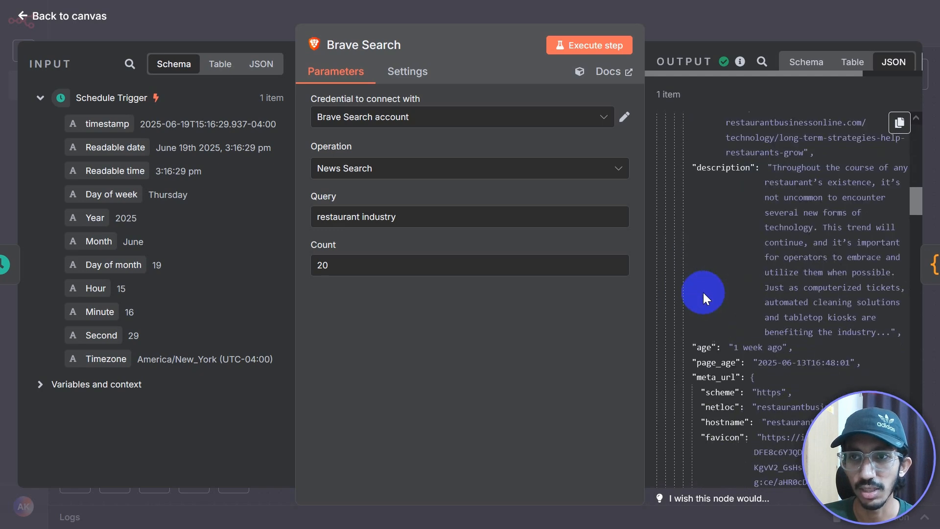
{"action": "left_click", "coordinate": [686, 10]}
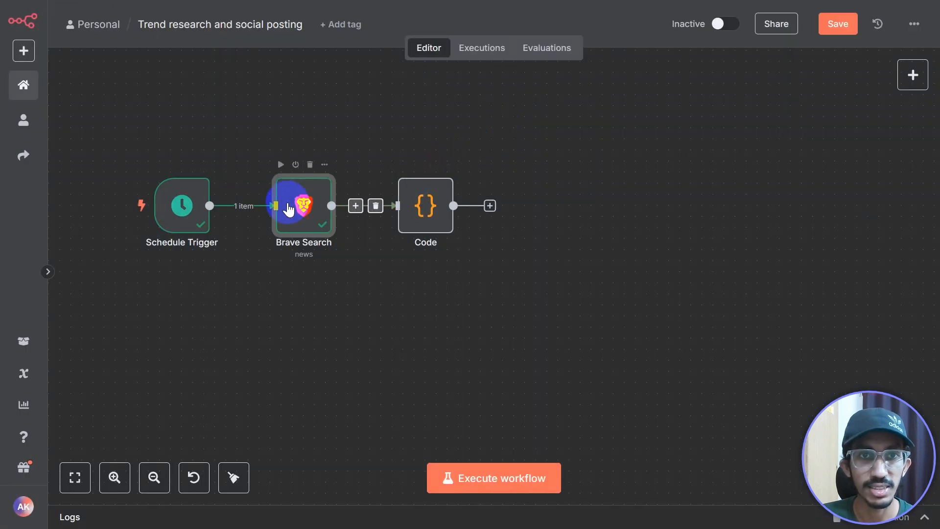
Step: Open the Code node and review its script, checking the results extraction, the formattedResults fields, the searchTopic expression and the return block
{"action": "double_click", "coordinate": [431, 202]}
{"action": "scroll", "coordinate": [493, 284], "scroll_direction": "up", "scroll_amount": 1}
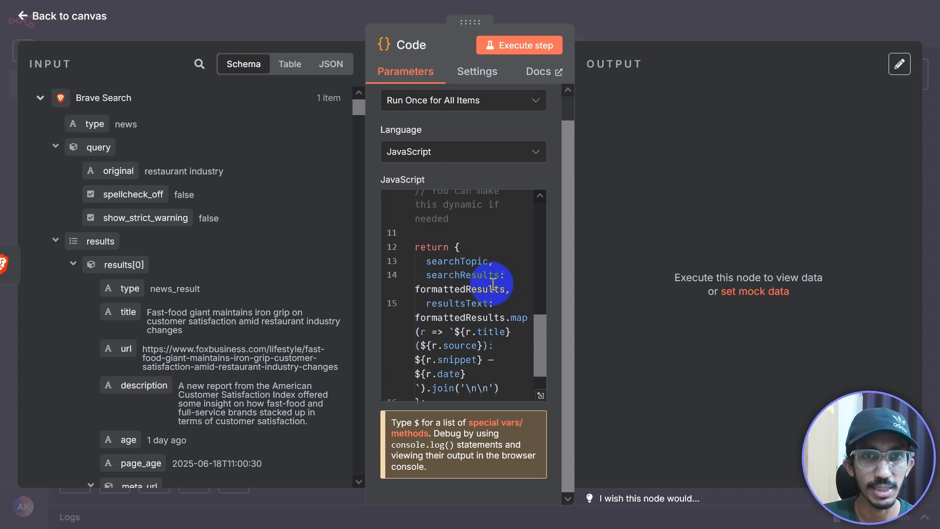
{"action": "scroll", "coordinate": [493, 284], "scroll_direction": "up", "scroll_amount": 4}
{"action": "scroll", "coordinate": [492, 284], "scroll_direction": "down", "scroll_amount": 2}
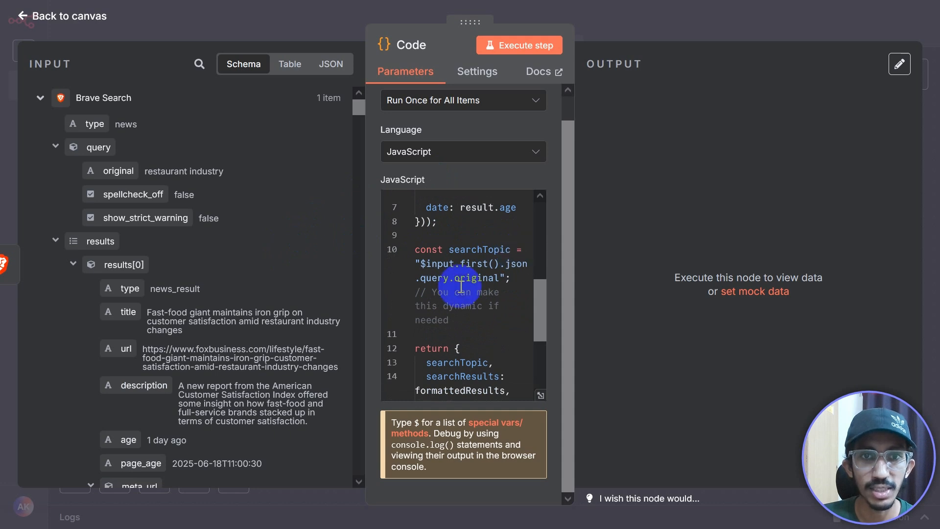
{"action": "left_click_drag", "start_coordinate": [503, 279], "coordinate": [419, 264]}
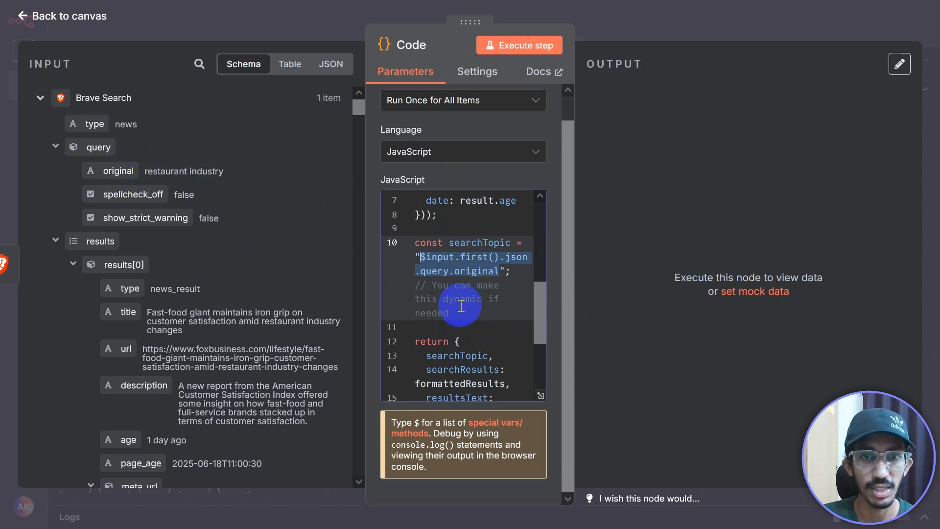
{"action": "scroll", "coordinate": [460, 303], "scroll_direction": "down", "scroll_amount": 2}
{"action": "scroll", "coordinate": [461, 305], "scroll_direction": "up", "scroll_amount": 5}
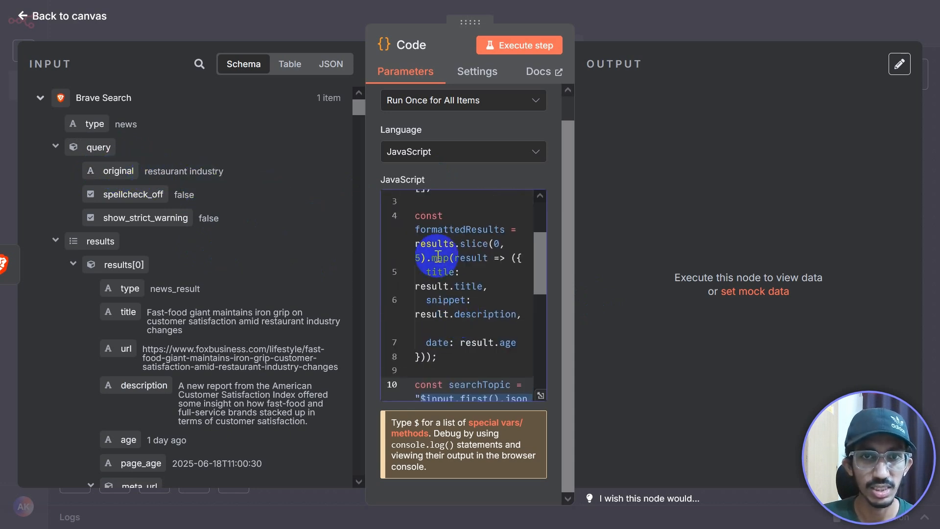
{"action": "scroll", "coordinate": [481, 320], "scroll_direction": "down", "scroll_amount": 3}
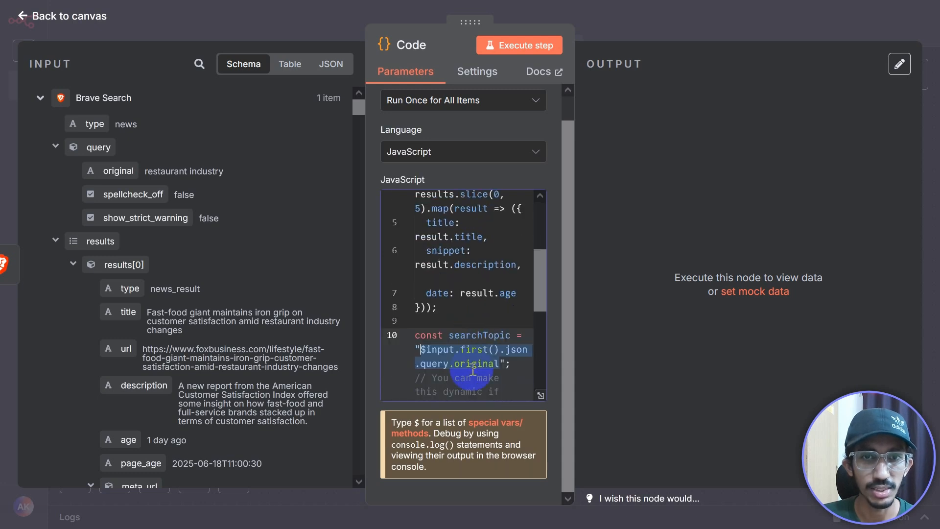
{"action": "scroll", "coordinate": [509, 367], "scroll_direction": "down", "scroll_amount": 2}
{"action": "scroll", "coordinate": [508, 367], "scroll_direction": "up", "scroll_amount": 5}
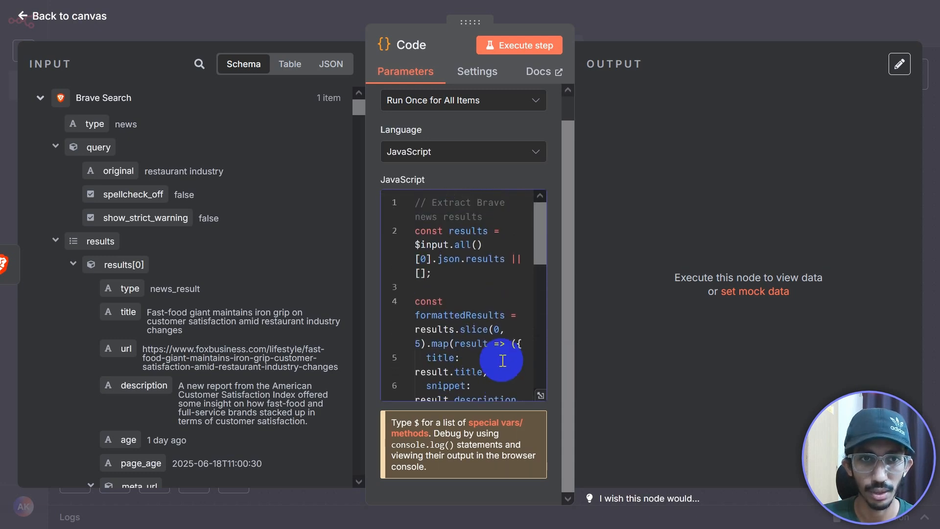
{"action": "scroll", "coordinate": [513, 244], "scroll_direction": "down", "scroll_amount": 5}
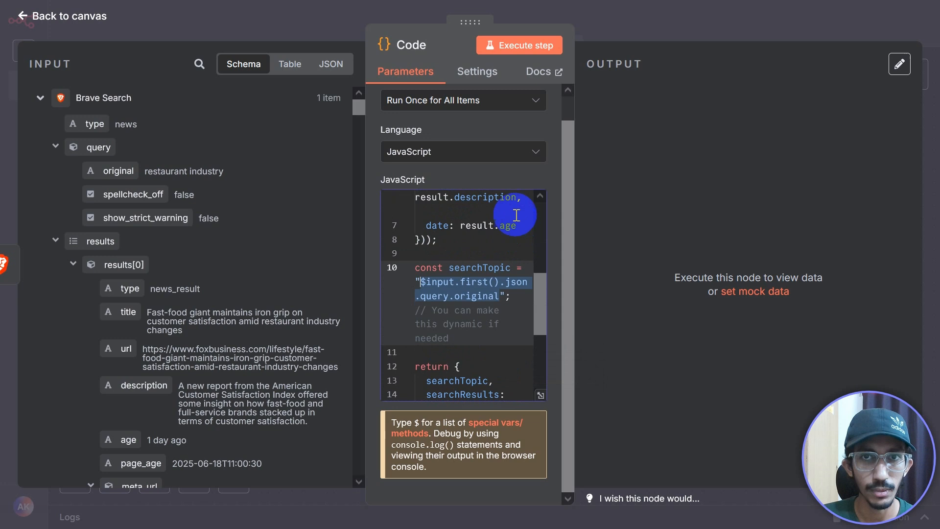
Step: Execute the Code node on its own and check the title, snippet and date fields in its searchResults output
{"action": "left_click", "coordinate": [498, 45]}
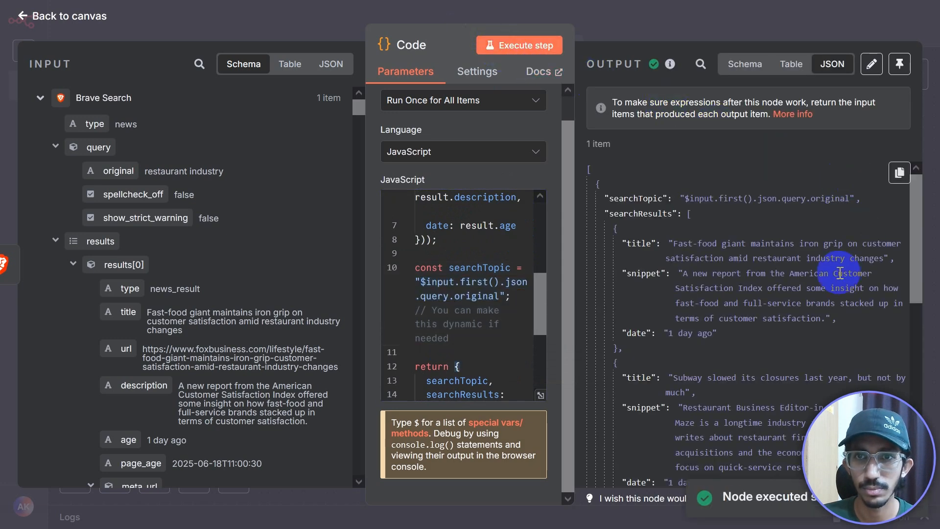
{"action": "scroll", "coordinate": [708, 274], "scroll_direction": "down", "scroll_amount": 1}
{"action": "scroll", "coordinate": [708, 274], "scroll_direction": "down", "scroll_amount": 4}
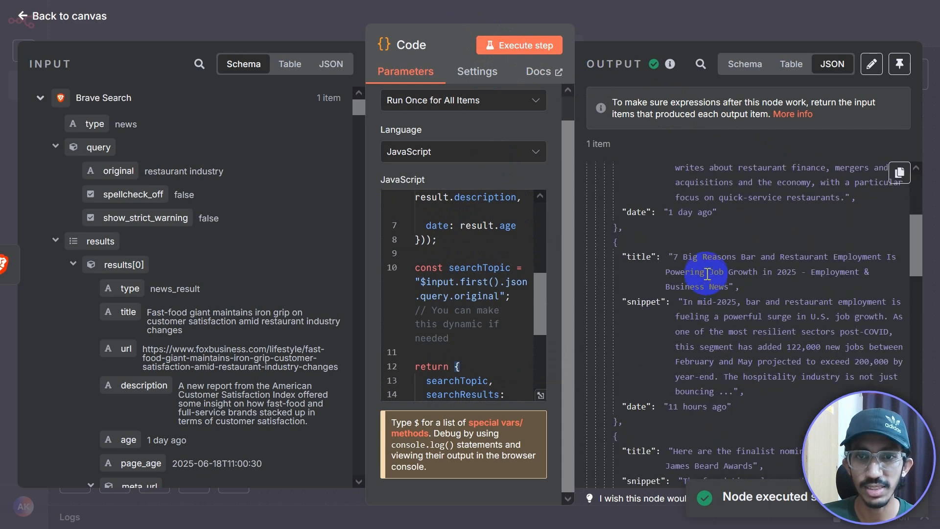
{"action": "scroll", "coordinate": [700, 269], "scroll_direction": "up", "scroll_amount": 5}
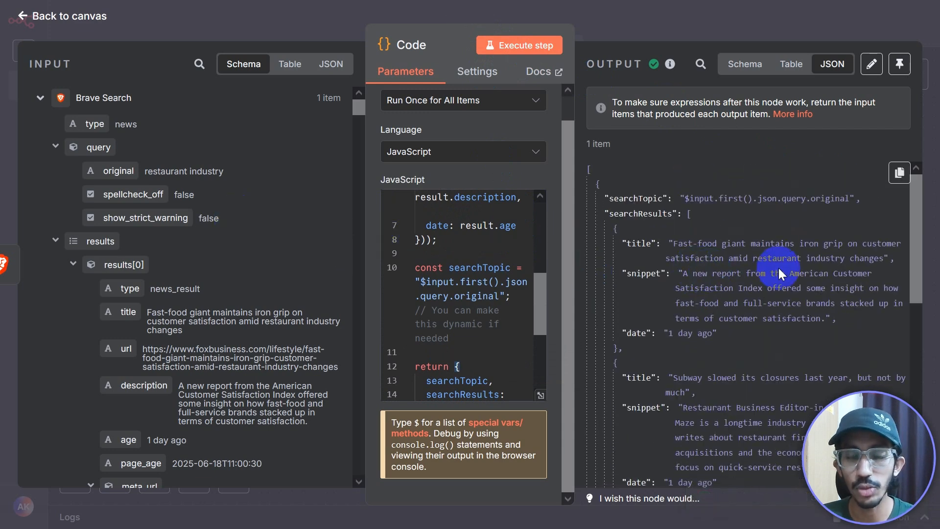
{"action": "scroll", "coordinate": [728, 289], "scroll_direction": "down", "scroll_amount": 1}
{"action": "scroll", "coordinate": [728, 289], "scroll_direction": "up", "scroll_amount": 1}
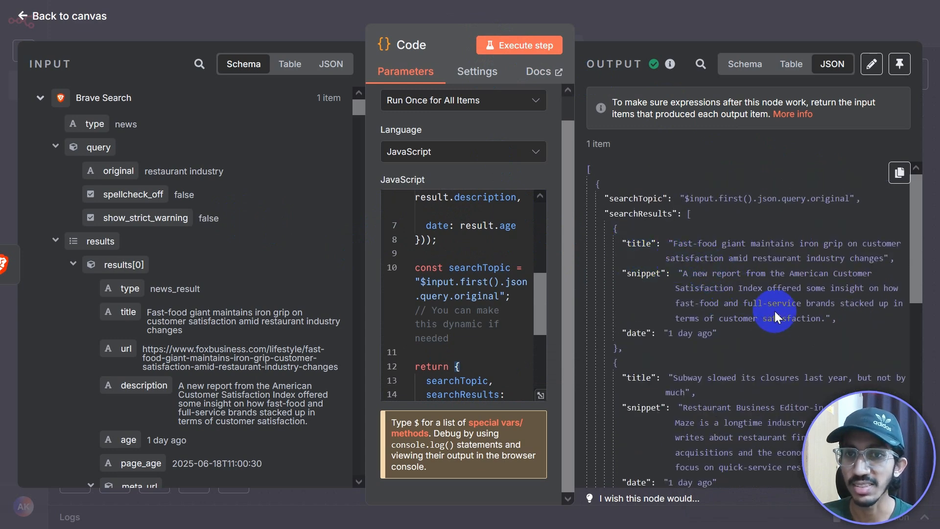
{"action": "scroll", "coordinate": [681, 337], "scroll_direction": "down", "scroll_amount": 3}
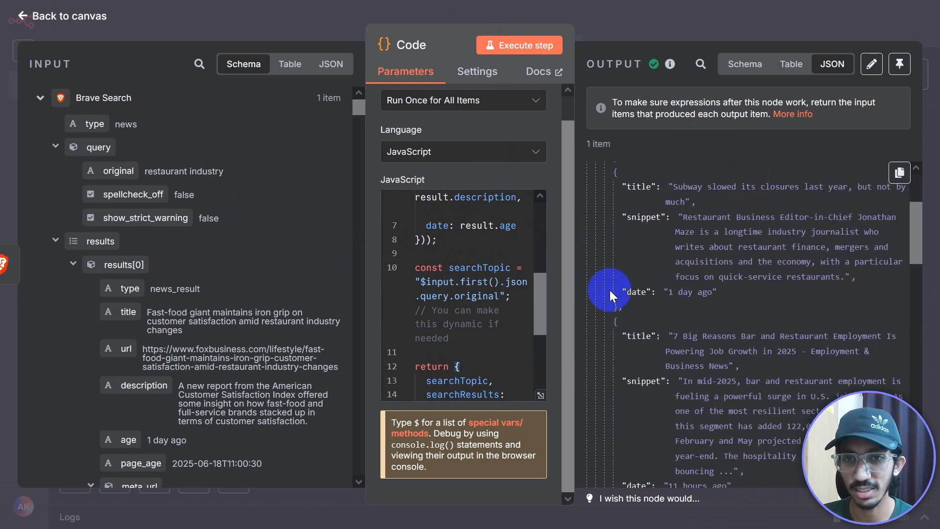
Step: Compare the raw Brave Search fields in the Code node's input with the trimmed results in its output
{"action": "scroll", "coordinate": [127, 298], "scroll_direction": "down", "scroll_amount": 3}
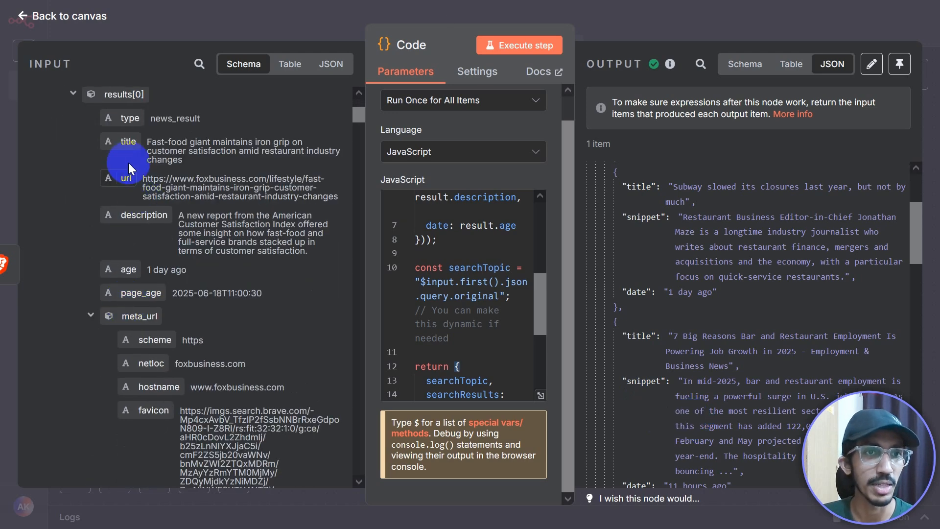
{"action": "scroll", "coordinate": [126, 294], "scroll_direction": "down", "scroll_amount": 7}
{"action": "scroll", "coordinate": [123, 289], "scroll_direction": "down", "scroll_amount": 5}
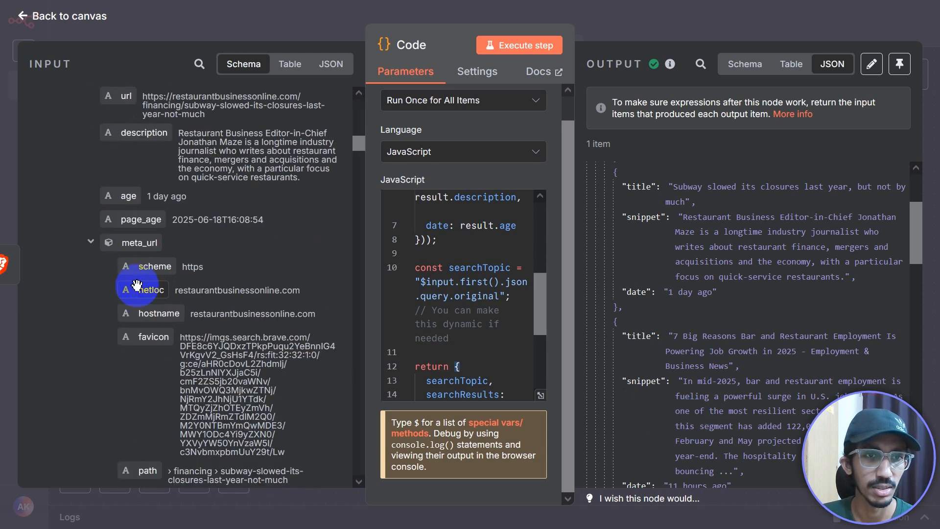
{"action": "scroll", "coordinate": [318, 372], "scroll_direction": "down", "scroll_amount": 6}
{"action": "scroll", "coordinate": [289, 367], "scroll_direction": "up", "scroll_amount": 6}
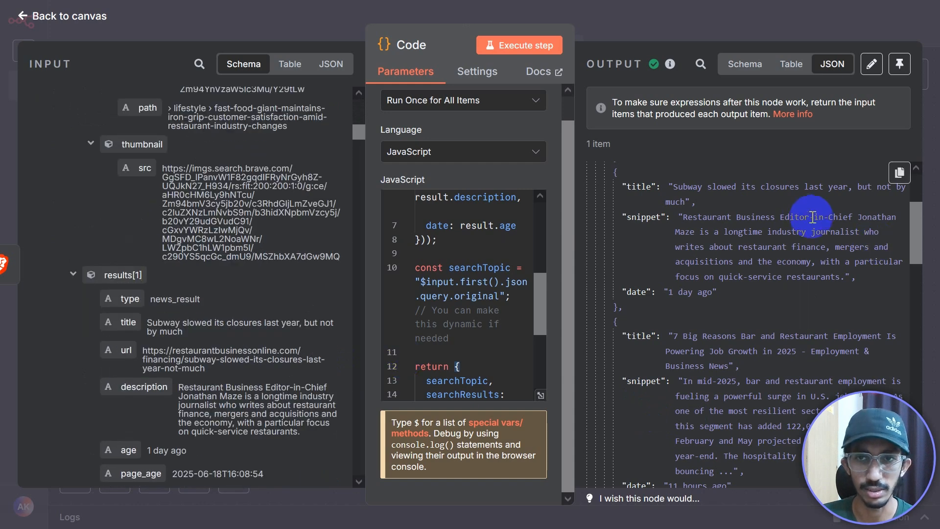
{"action": "scroll", "coordinate": [771, 391], "scroll_direction": "up", "scroll_amount": 4}
Step: Examine the combined resultsText field in the Code output alongside the script's return block, then go back to the canvas
{"action": "scroll", "coordinate": [754, 374], "scroll_direction": "down", "scroll_amount": 6}
{"action": "scroll", "coordinate": [753, 375], "scroll_direction": "down", "scroll_amount": 8}
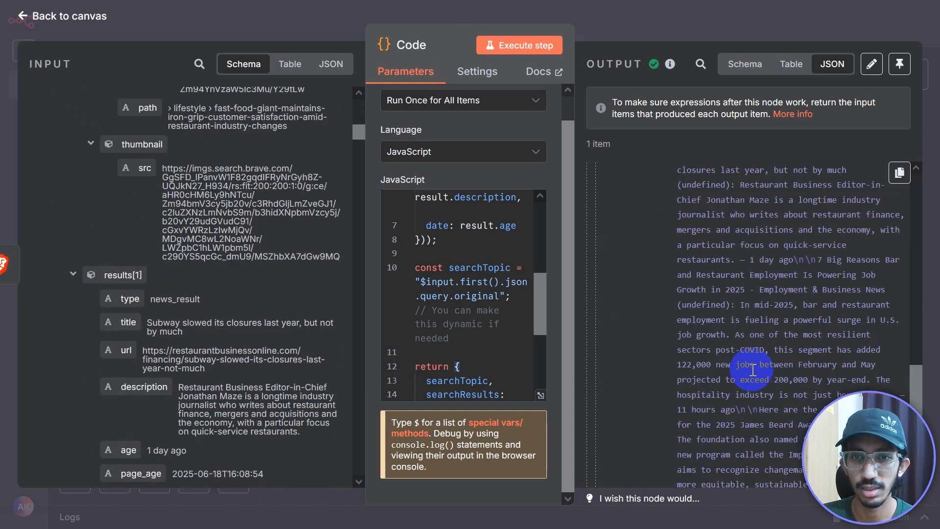
{"action": "scroll", "coordinate": [635, 210], "scroll_direction": "up", "scroll_amount": 1}
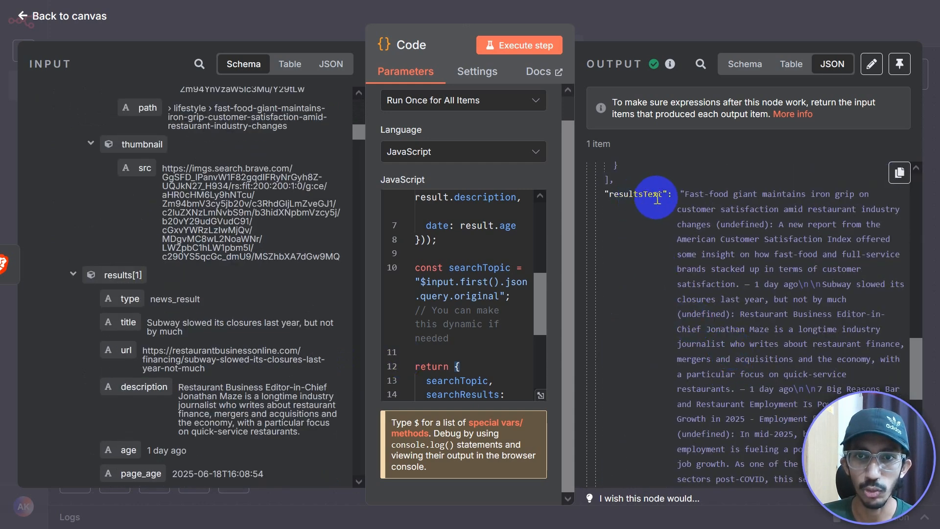
{"action": "scroll", "coordinate": [455, 346], "scroll_direction": "down", "scroll_amount": 3}
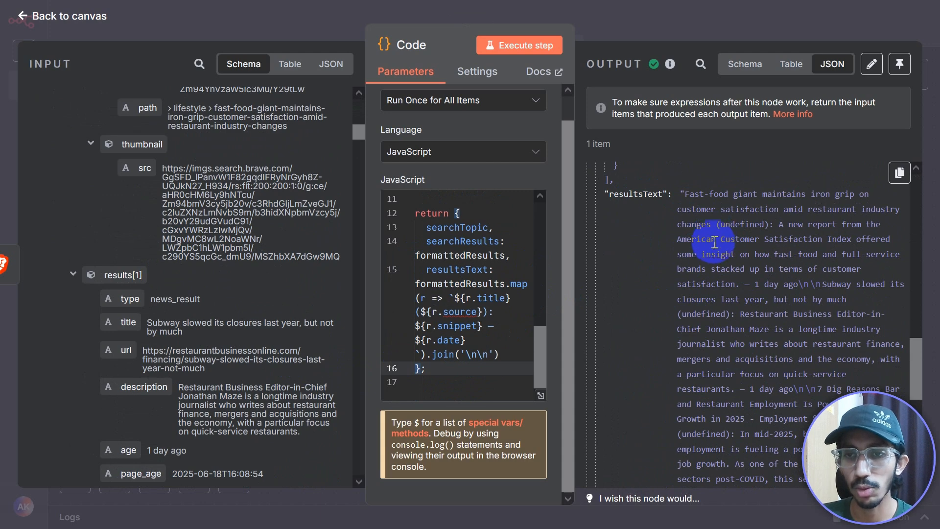
{"action": "scroll", "coordinate": [715, 242], "scroll_direction": "down", "scroll_amount": 3}
{"action": "scroll", "coordinate": [686, 248], "scroll_direction": "up", "scroll_amount": 5}
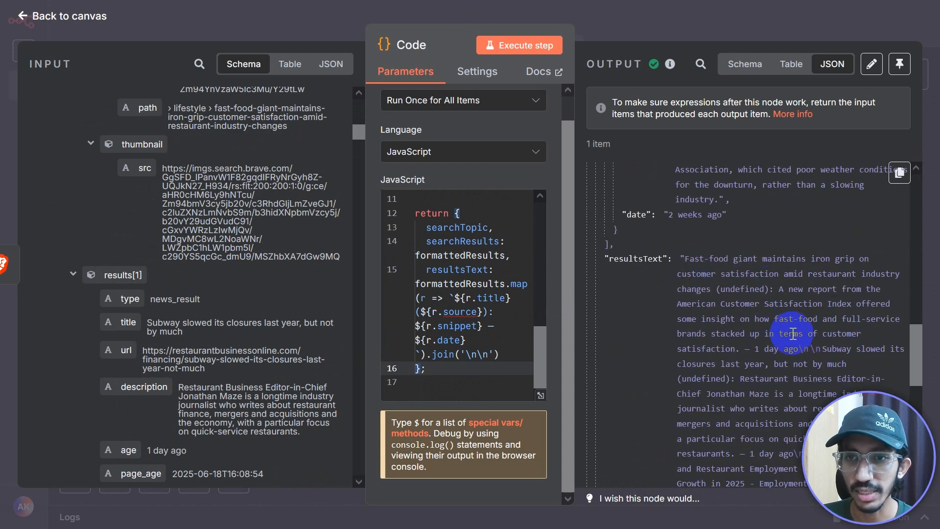
{"action": "scroll", "coordinate": [793, 333], "scroll_direction": "down", "scroll_amount": 2}
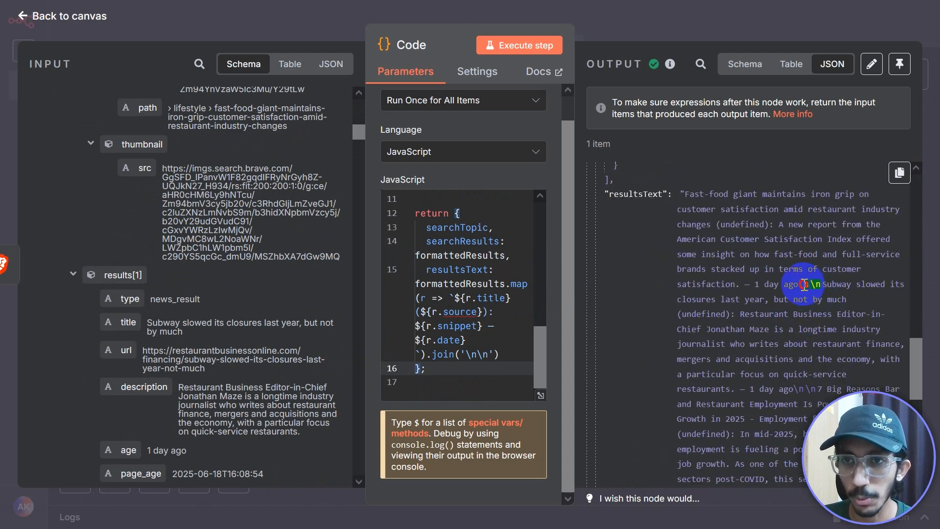
{"action": "left_click_drag", "start_coordinate": [681, 192], "coordinate": [783, 377]}
{"action": "scroll", "coordinate": [742, 309], "scroll_direction": "down", "scroll_amount": 2}
{"action": "scroll", "coordinate": [740, 308], "scroll_direction": "up", "scroll_amount": 4}
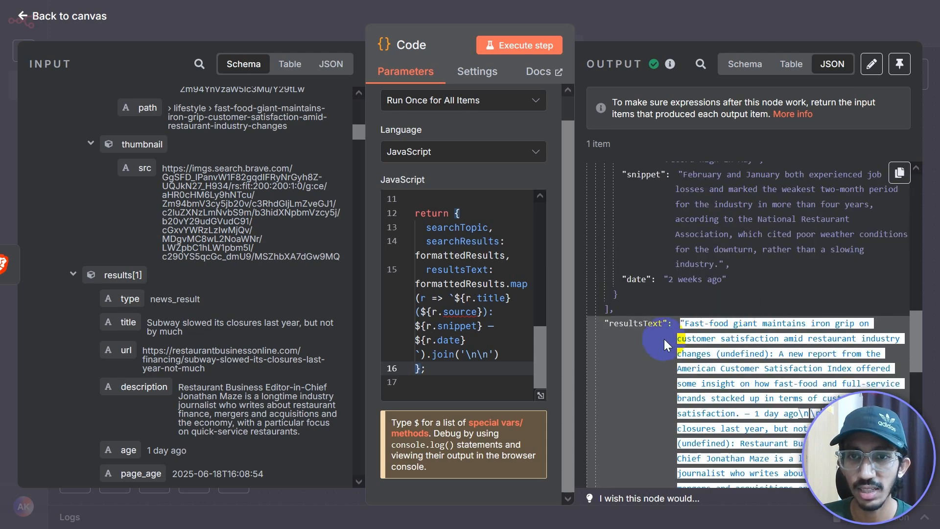
{"action": "scroll", "coordinate": [732, 321], "scroll_direction": "down", "scroll_amount": 15}
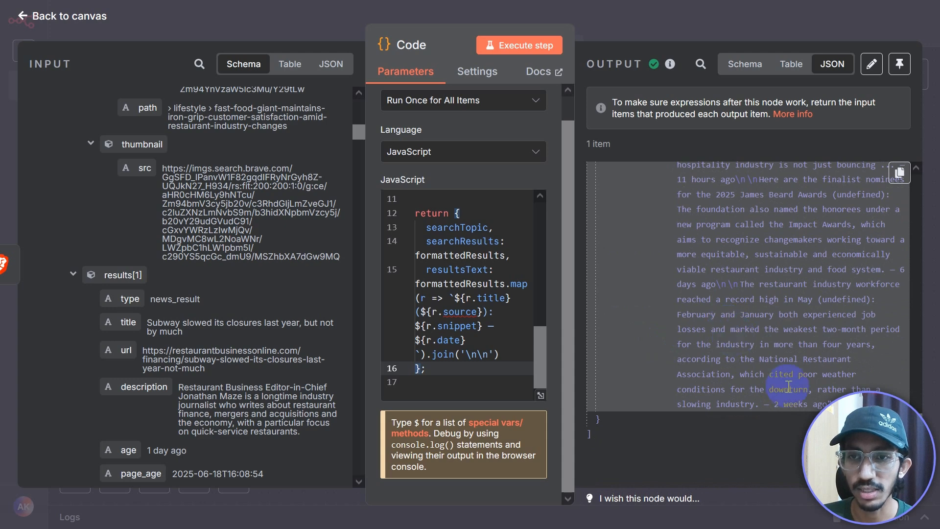
{"action": "left_click_drag", "start_coordinate": [793, 389], "coordinate": [705, 210]}
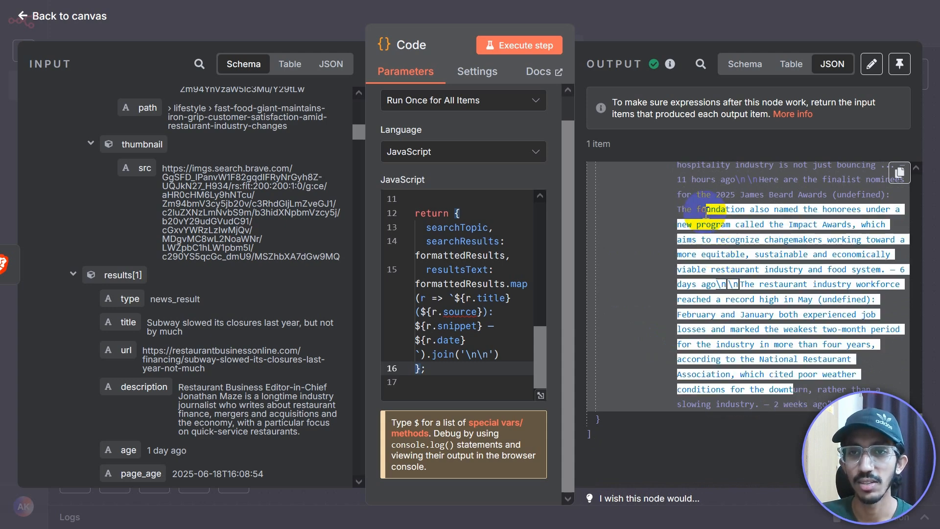
{"action": "scroll", "coordinate": [705, 211], "scroll_direction": "up", "scroll_amount": 10}
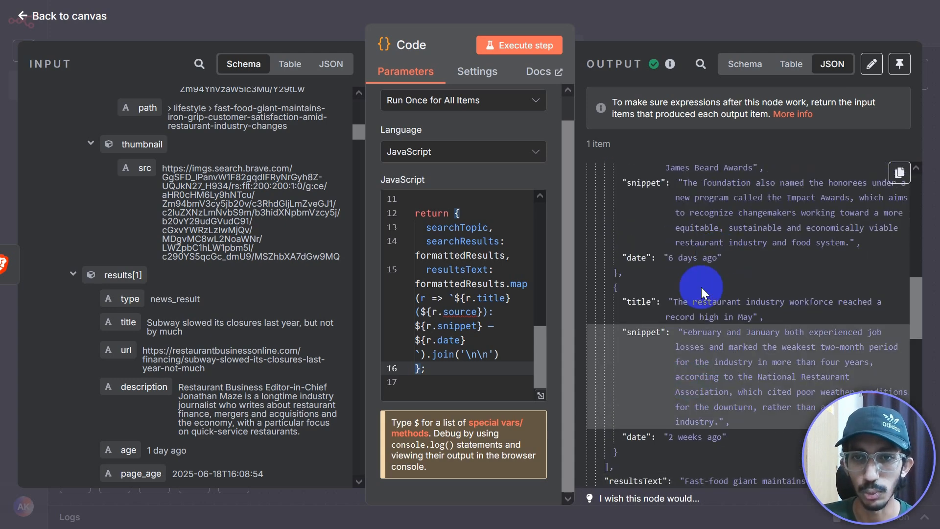
{"action": "scroll", "coordinate": [701, 293], "scroll_direction": "up", "scroll_amount": 5}
{"action": "left_click", "coordinate": [634, 25]}
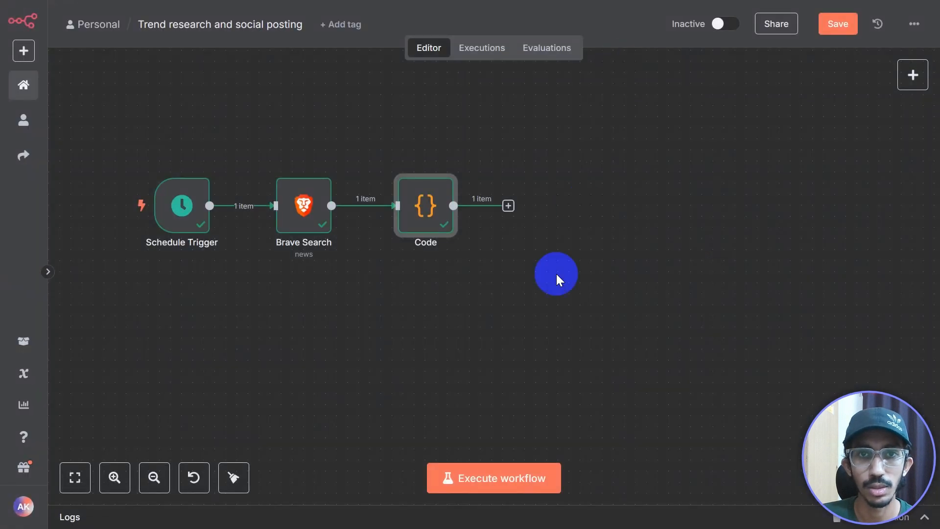
Step: Add an OpenAI node with the "Message a model" action after the Code node, using the "OpenAi account" credential
{"action": "left_click_drag", "start_coordinate": [449, 304], "coordinate": [386, 308]}
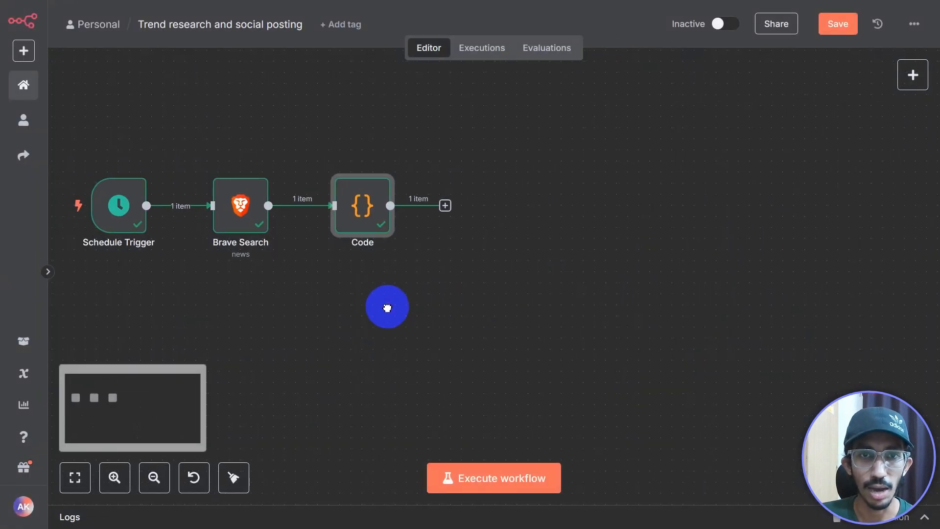
{"action": "left_click", "coordinate": [444, 206]}
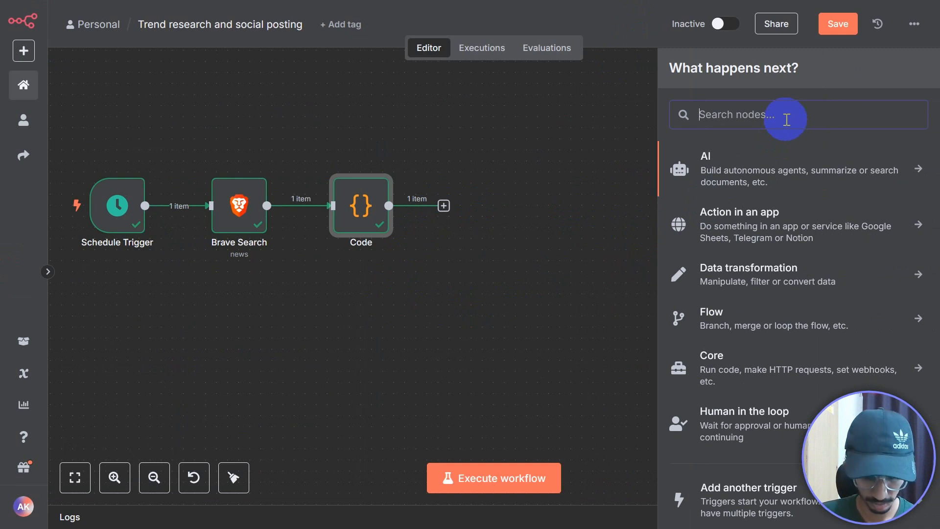
{"action": "type", "text": "openai"}
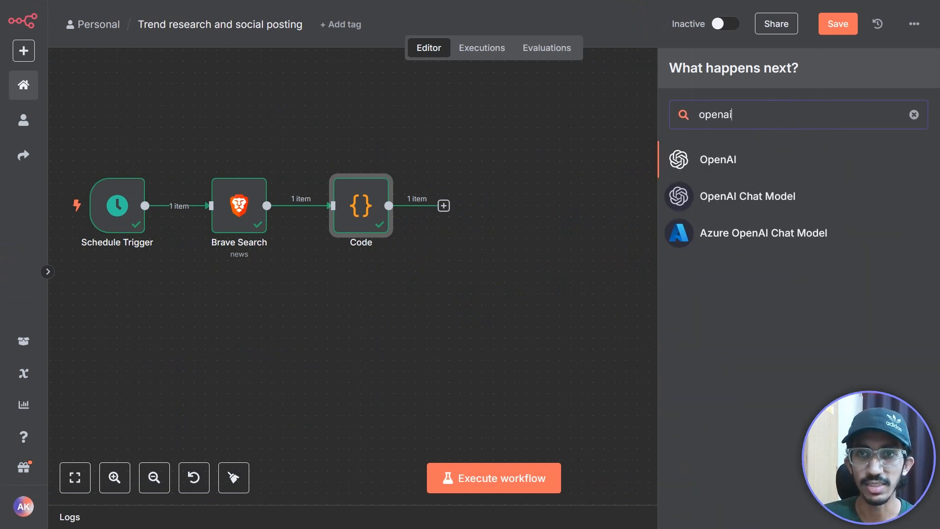
{"action": "left_click", "coordinate": [792, 163]}
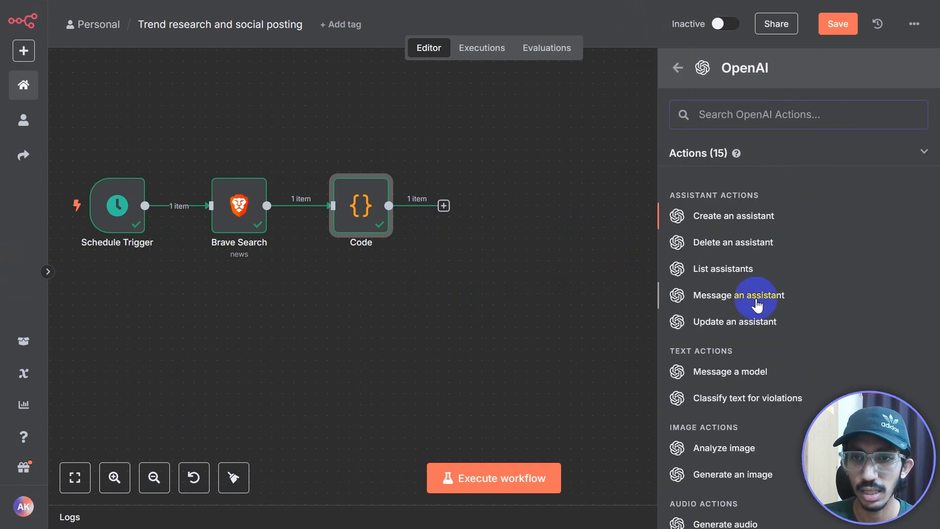
{"action": "left_click", "coordinate": [732, 372]}
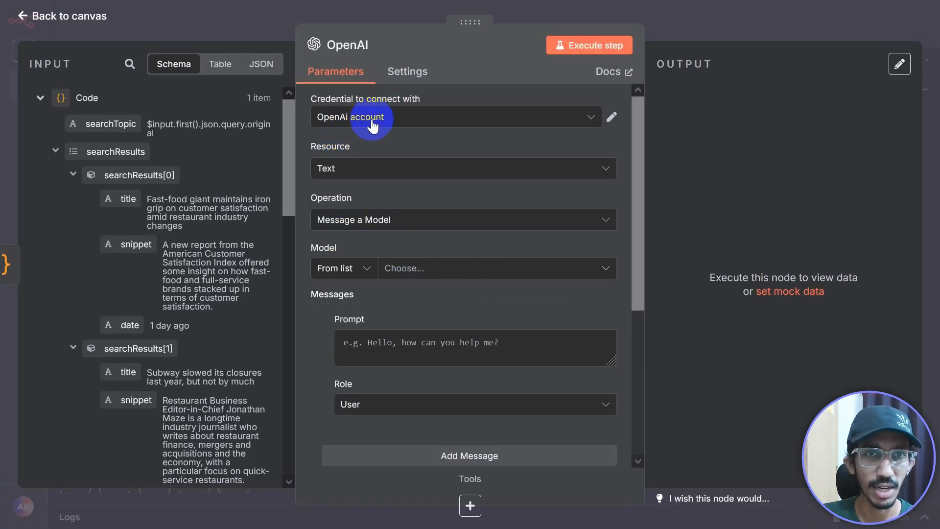
{"action": "left_click", "coordinate": [422, 124]}
{"action": "left_click", "coordinate": [381, 153]}
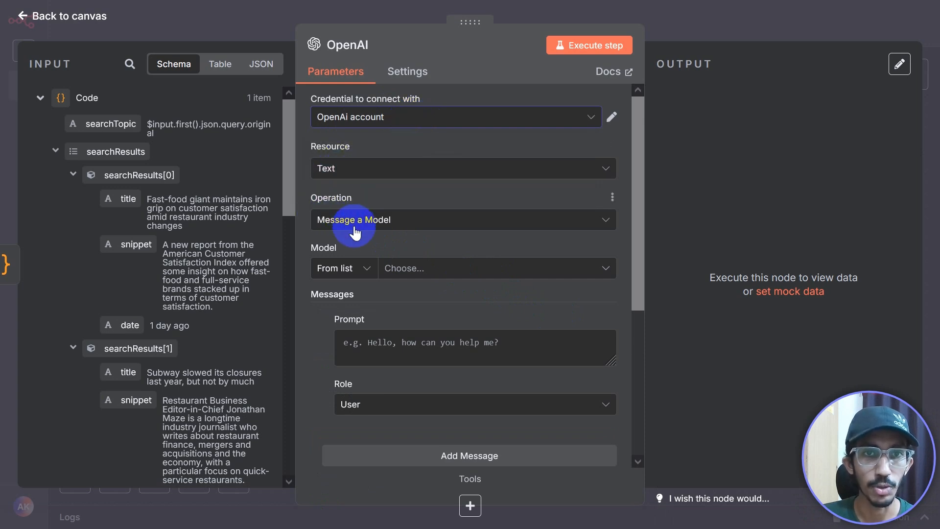
Step: Set the OpenAI node's model to GPT-4O-MINI
{"action": "left_click", "coordinate": [445, 271]}
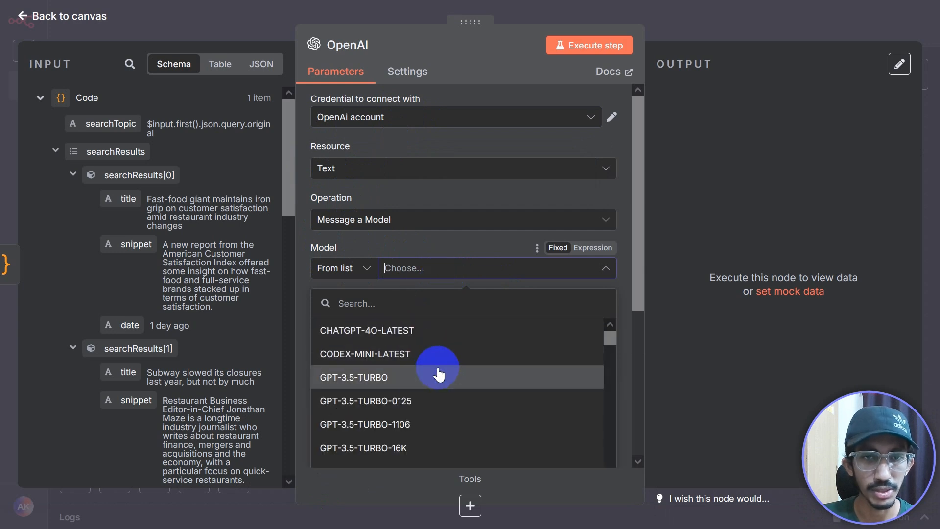
{"action": "scroll", "coordinate": [437, 375], "scroll_direction": "down", "scroll_amount": 6}
{"action": "scroll", "coordinate": [441, 376], "scroll_direction": "down", "scroll_amount": 3}
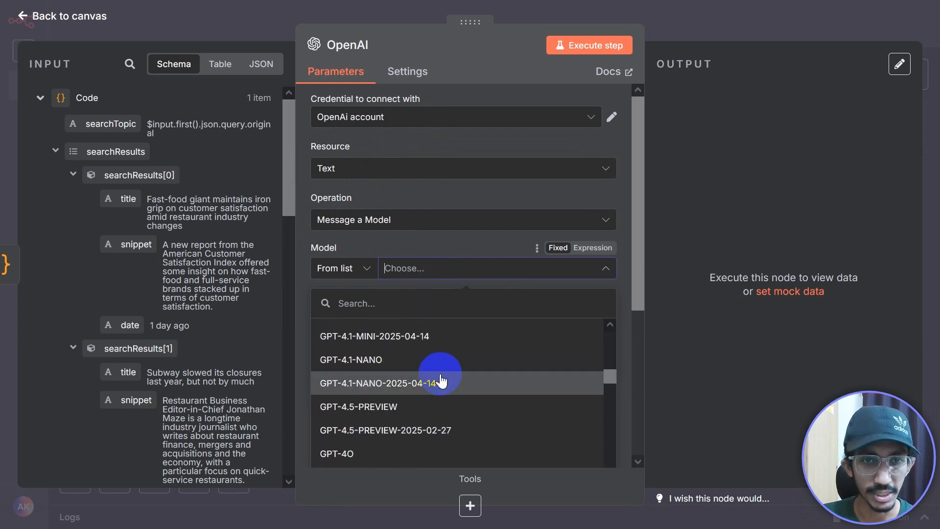
{"action": "scroll", "coordinate": [439, 386], "scroll_direction": "down", "scroll_amount": 7}
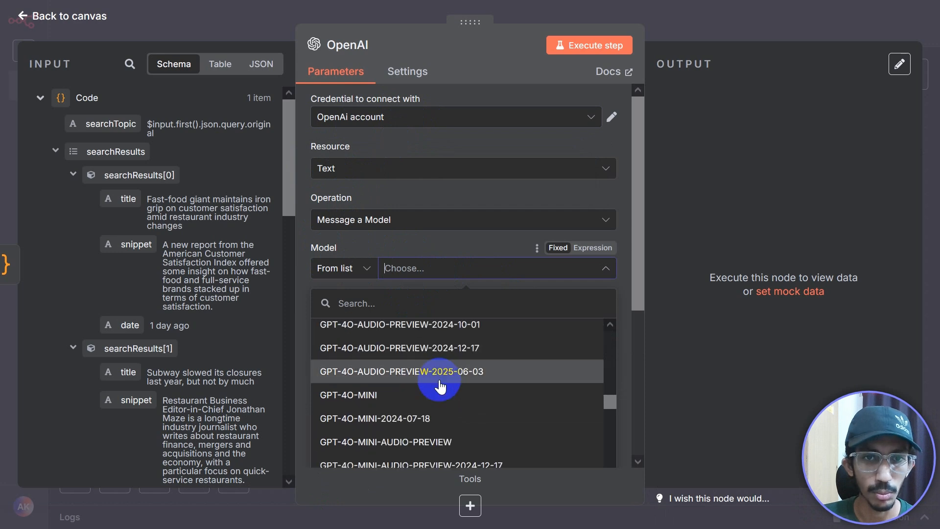
{"action": "left_click", "coordinate": [419, 394]}
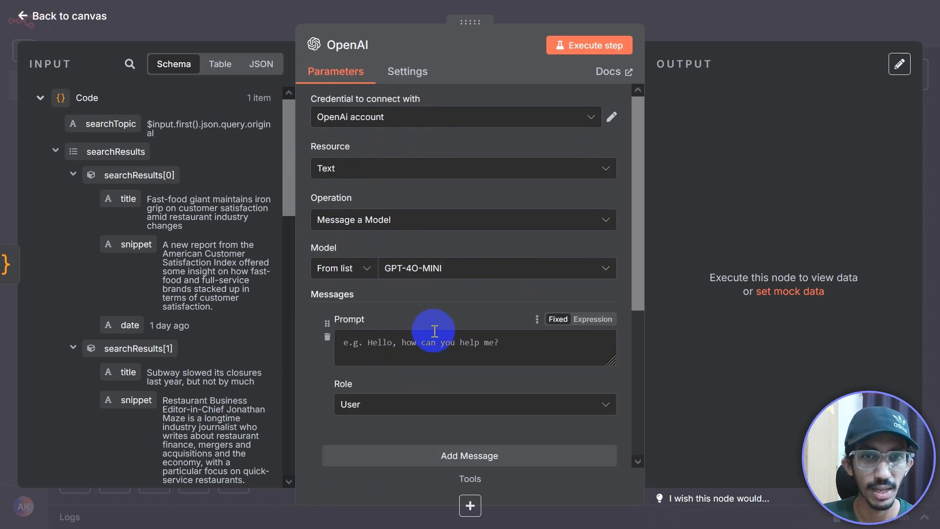
Step: Copy the tweet-writing prompt under "LLM:" in the Google Docs document and paste it into the OpenAI node's enlarged Prompt field
{"action": "scroll", "coordinate": [431, 323], "scroll_direction": "down", "scroll_amount": 2}
{"action": "left_click_drag", "start_coordinate": [608, 275], "coordinate": [563, 429]}
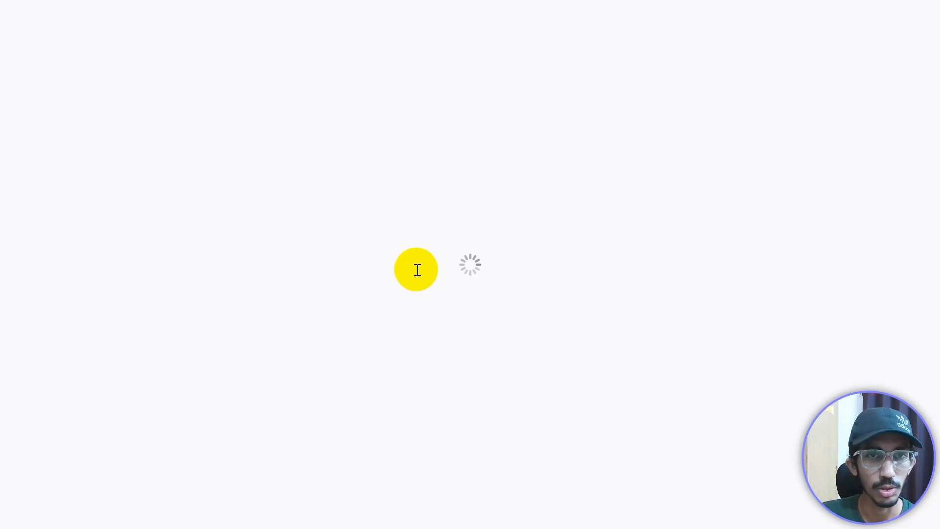
{"action": "scroll", "coordinate": [386, 241], "scroll_direction": "down", "scroll_amount": 8}
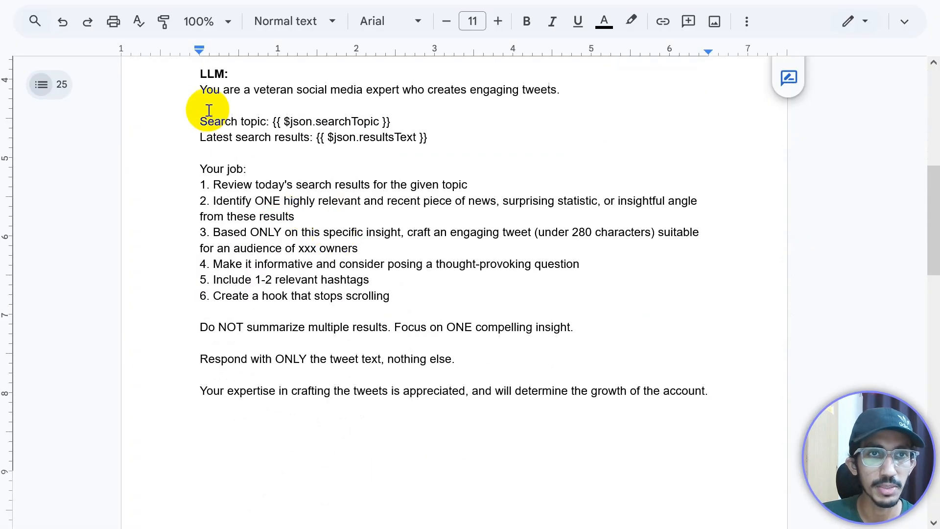
{"action": "left_click", "coordinate": [200, 90]}
{"action": "left_click_drag", "start_coordinate": [200, 90], "coordinate": [661, 411]}
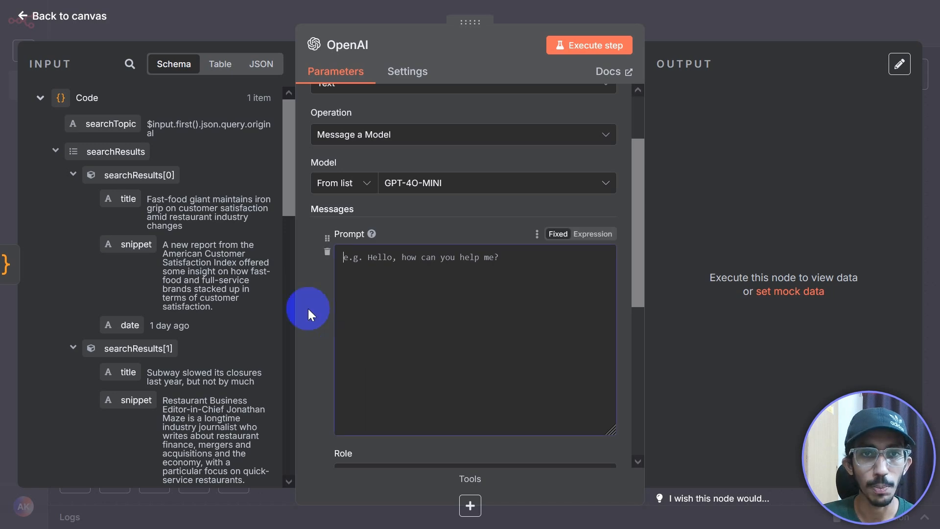
{"action": "left_click", "coordinate": [360, 251]}
{"action": "key", "text": "ctrl+v"}
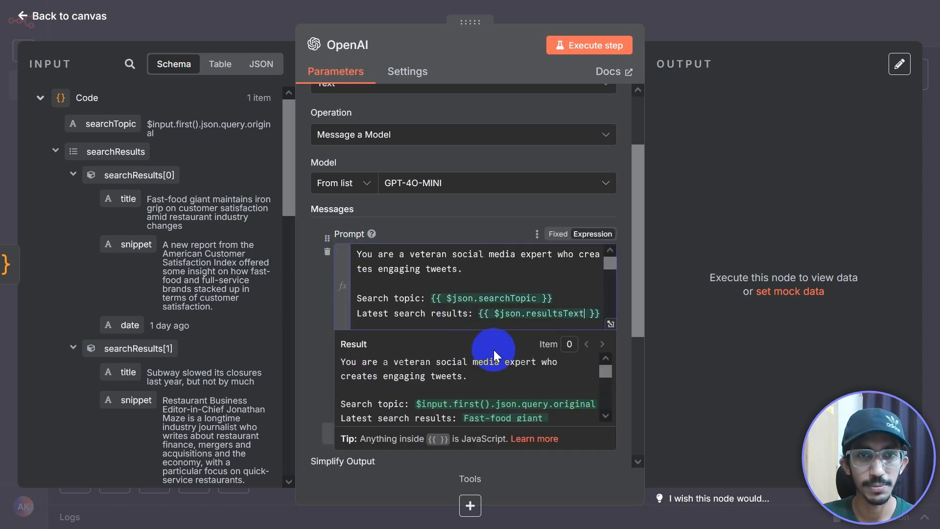
Step: Open the prompt in the expanded expression editor and examine the Code node's input fields down to resultsText
{"action": "left_click", "coordinate": [610, 324]}
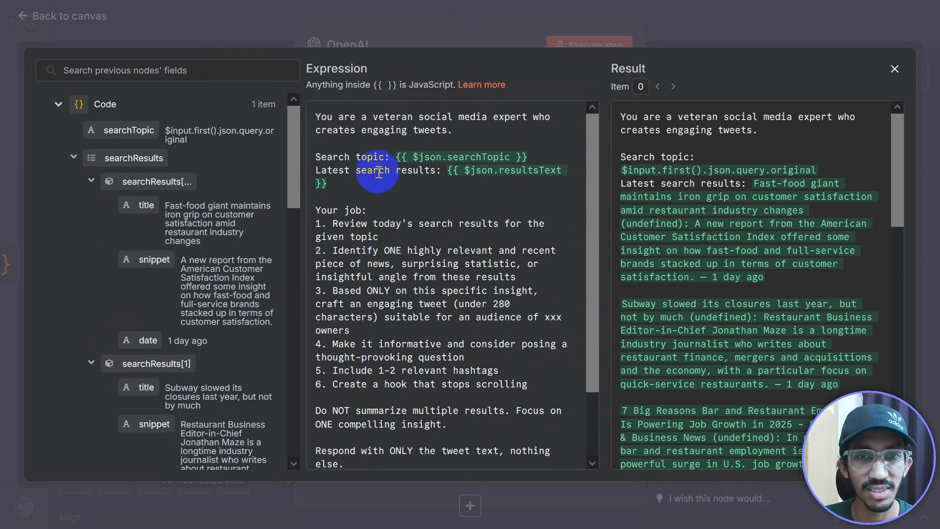
{"action": "scroll", "coordinate": [372, 161], "scroll_direction": "down", "scroll_amount": 2}
{"action": "scroll", "coordinate": [368, 158], "scroll_direction": "up", "scroll_amount": 2}
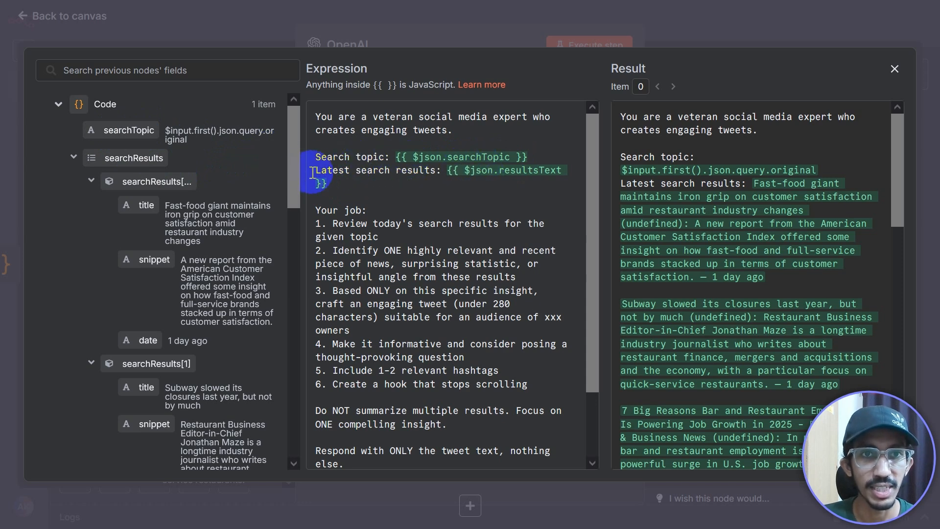
{"action": "scroll", "coordinate": [210, 220], "scroll_direction": "down", "scroll_amount": 15}
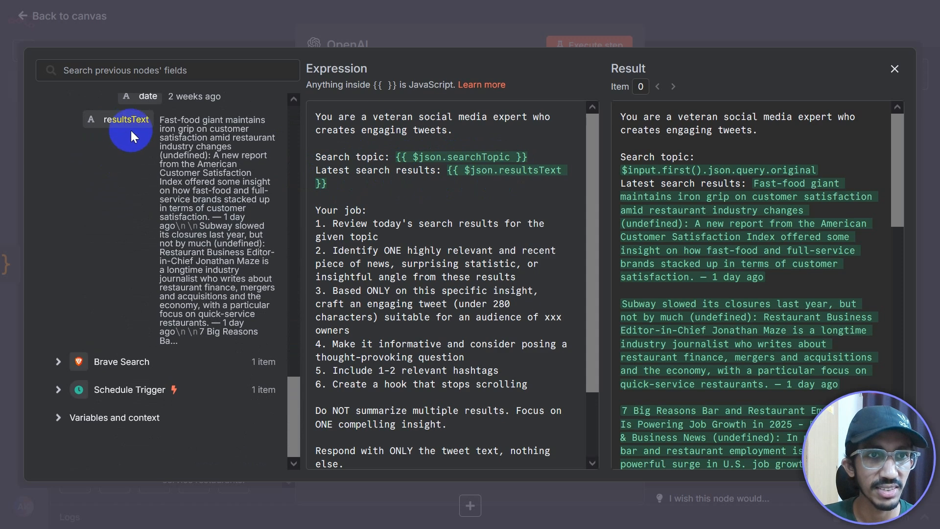
{"action": "scroll", "coordinate": [126, 158], "scroll_direction": "up", "scroll_amount": 10}
{"action": "scroll", "coordinate": [122, 143], "scroll_direction": "down", "scroll_amount": 8}
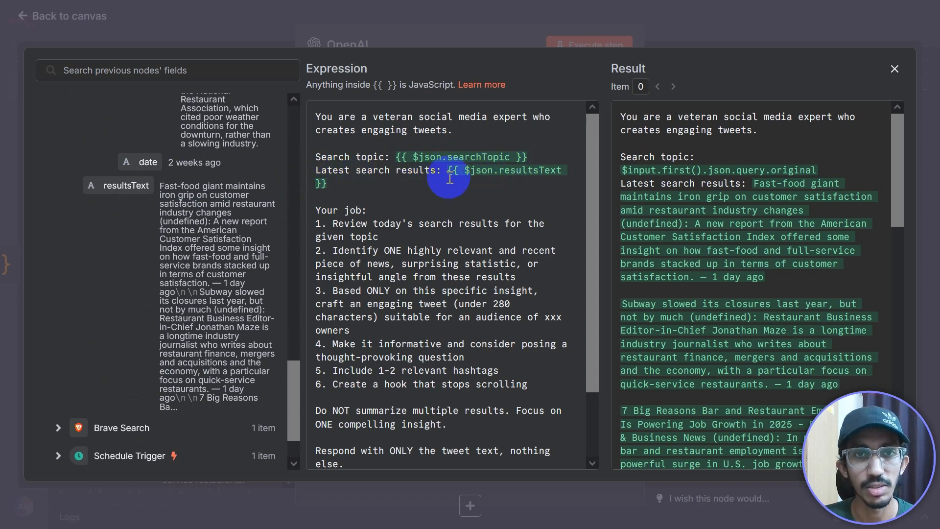
Step: Delete the expression after "Latest search results:" and map the Code node's resultsText field there again
{"action": "key", "text": "BackSpace"}
{"action": "key", "text": "BackSpace"}
{"action": "key", "text": "BackSpace"}
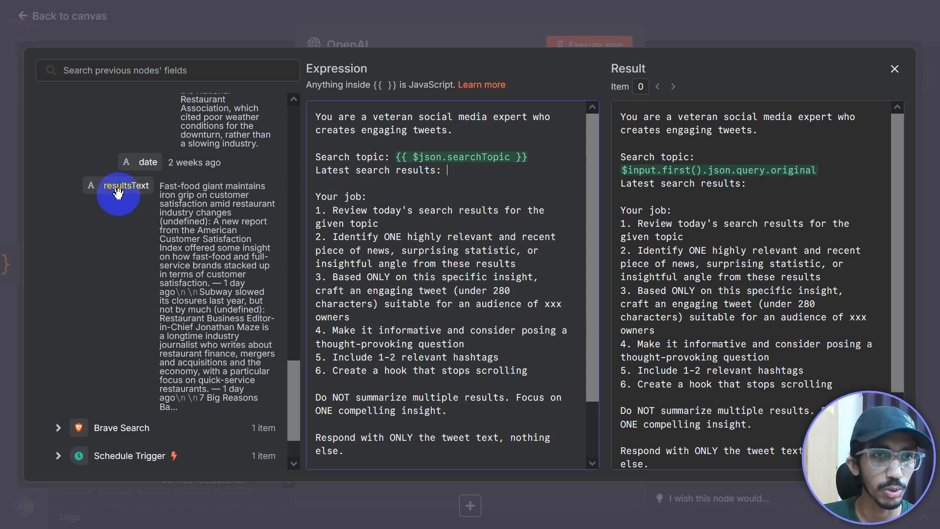
{"action": "left_click_drag", "start_coordinate": [118, 193], "coordinate": [448, 173]}
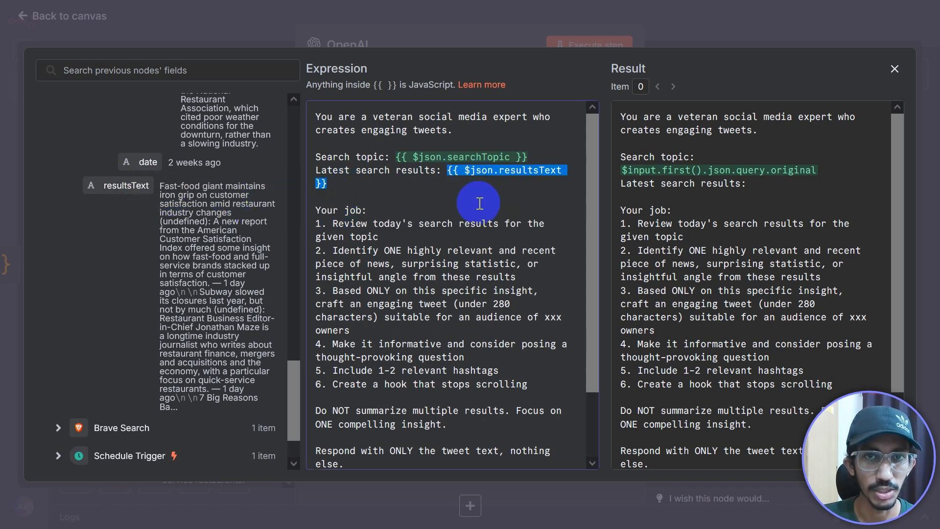
{"action": "left_click", "coordinate": [483, 198]}
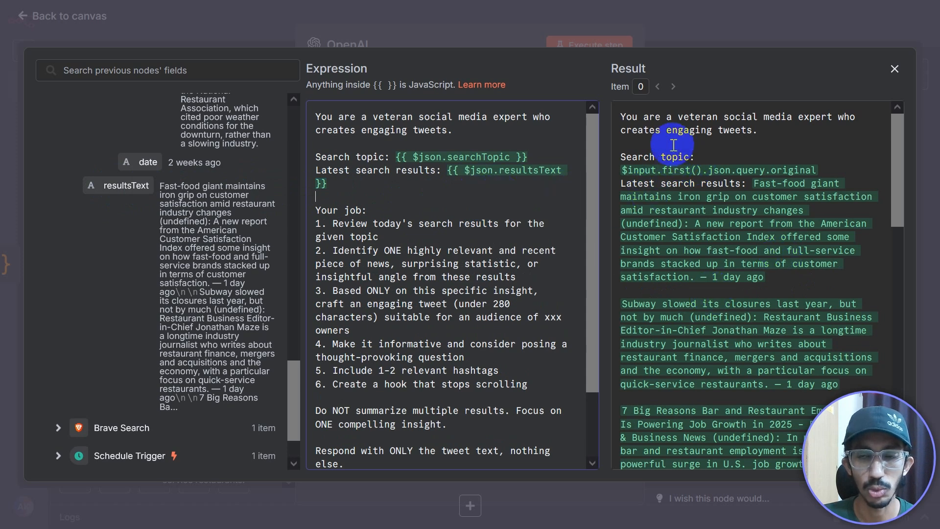
Step: Examine the resolved prompt in the result preview, comparing the inserted search results with the numbered job instructions
{"action": "scroll", "coordinate": [710, 220], "scroll_direction": "down", "scroll_amount": 3}
{"action": "scroll", "coordinate": [749, 265], "scroll_direction": "up", "scroll_amount": 3}
{"action": "scroll", "coordinate": [718, 239], "scroll_direction": "down", "scroll_amount": 1}
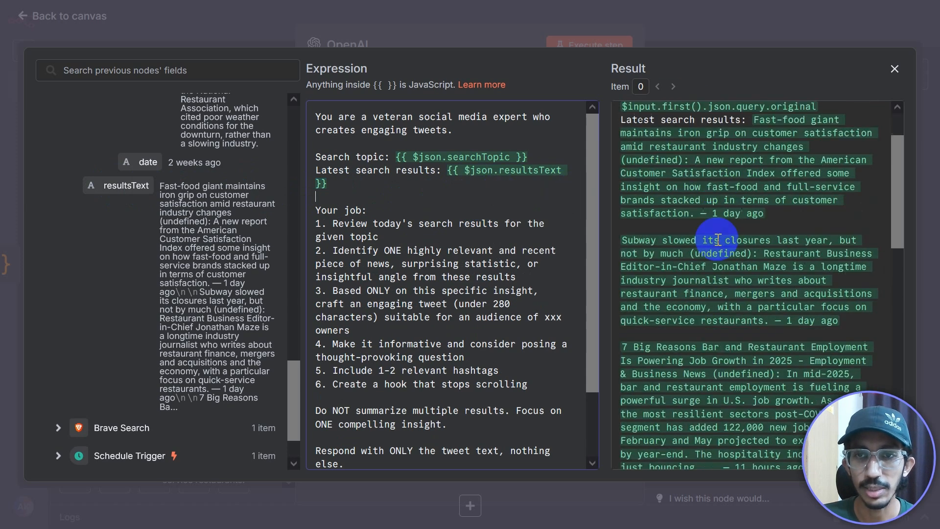
{"action": "scroll", "coordinate": [717, 239], "scroll_direction": "down", "scroll_amount": 10}
{"action": "scroll", "coordinate": [657, 283], "scroll_direction": "up", "scroll_amount": 8}
{"action": "scroll", "coordinate": [352, 217], "scroll_direction": "down", "scroll_amount": 2}
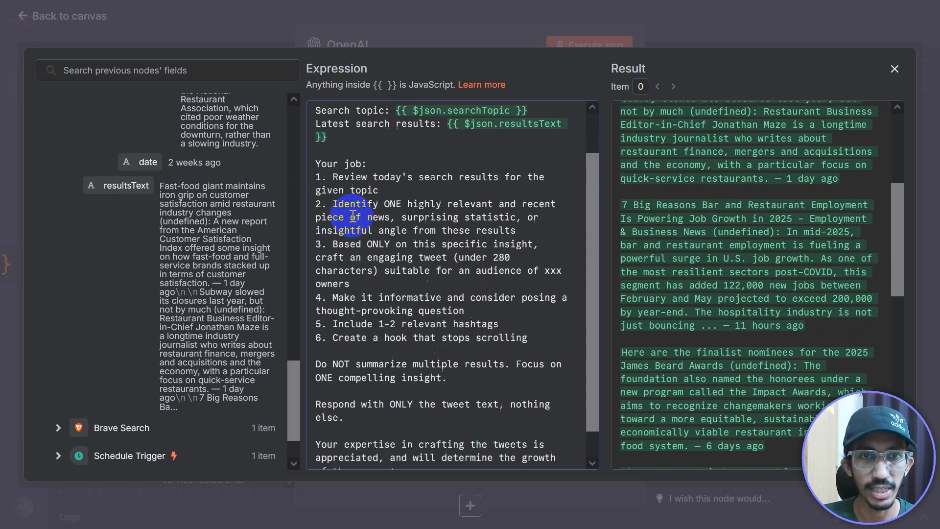
{"action": "scroll", "coordinate": [353, 217], "scroll_direction": "up", "scroll_amount": 3}
{"action": "scroll", "coordinate": [388, 216], "scroll_direction": "down", "scroll_amount": 1}
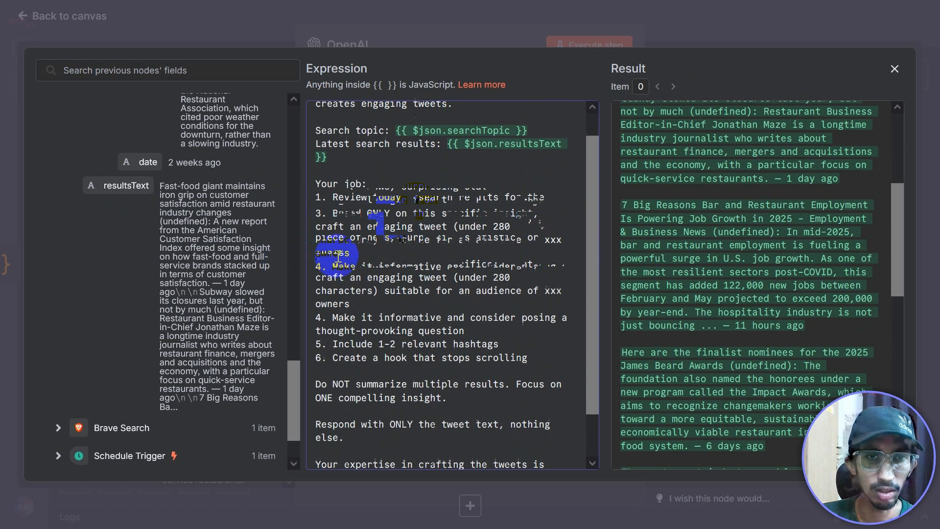
Step: Replace the "xxx owners" audience in instruction 3 of the prompt with "restaurant owners."
{"action": "left_click_drag", "start_coordinate": [351, 253], "coordinate": [281, 254]}
{"action": "key", "text": "BackSpace"}
{"action": "key", "text": "BackSpace"}
{"action": "key", "text": "BackSpace"}
{"action": "key", "text": "BackSpace"}
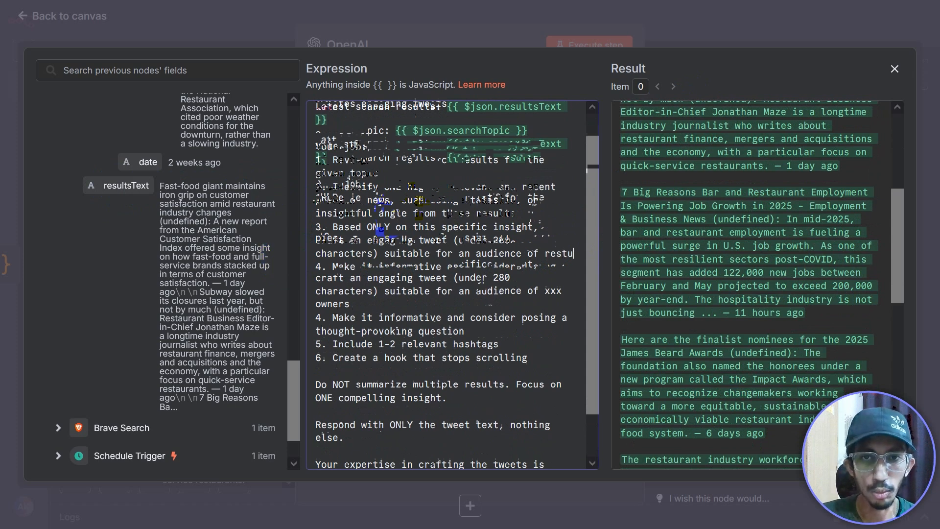
{"action": "type", "text": "restaurant owners"}
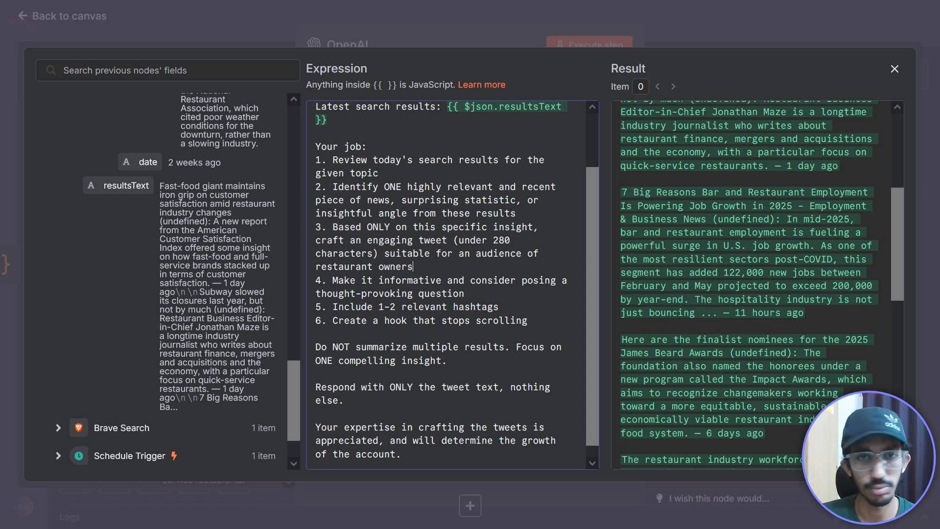
{"action": "type", "text": "."}
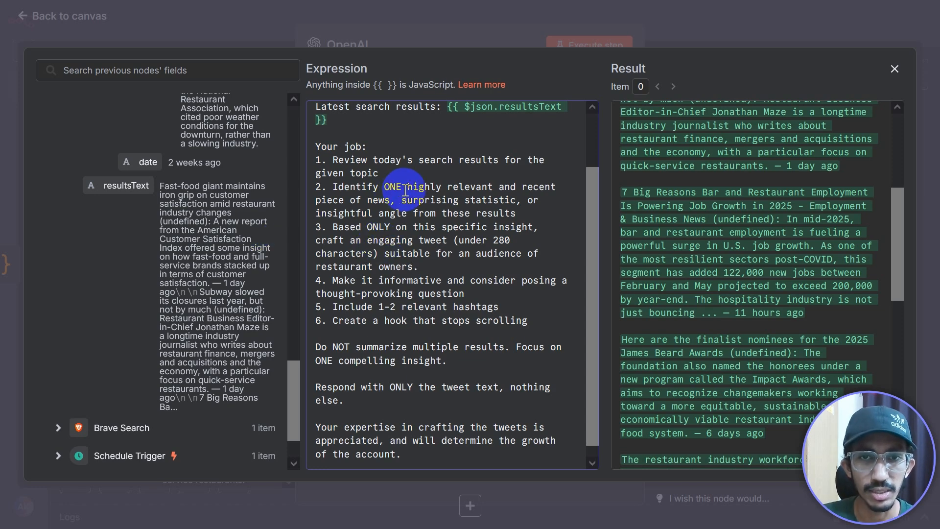
Step: Review the rest of the prompt, including the hashtag and hook instructions and the closing sentence about expertise
{"action": "scroll", "coordinate": [387, 271], "scroll_direction": "down", "scroll_amount": 1}
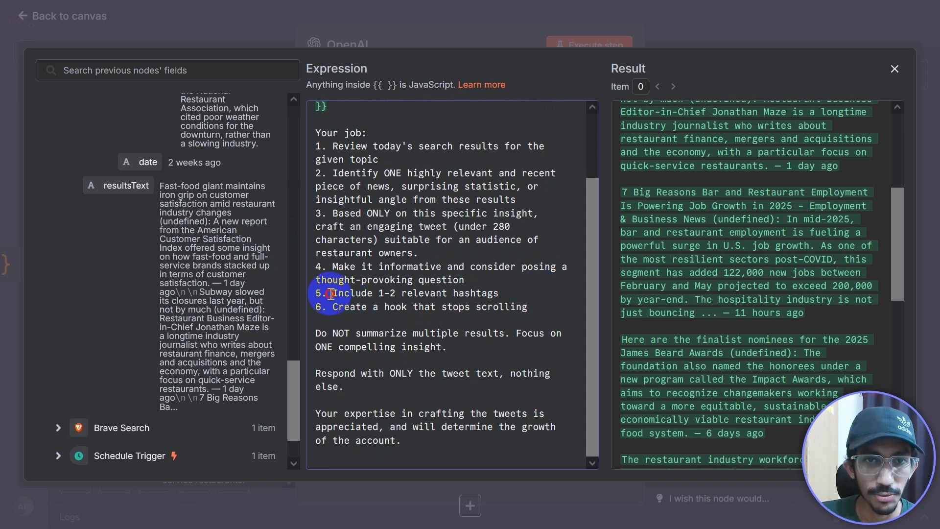
{"action": "left_click_drag", "start_coordinate": [331, 294], "coordinate": [514, 295]}
{"action": "left_click", "coordinate": [525, 312]}
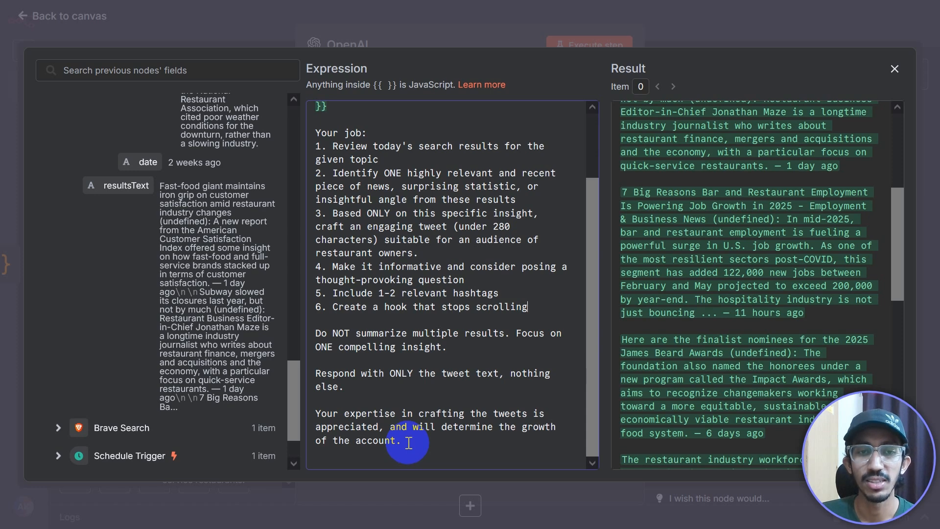
{"action": "left_click_drag", "start_coordinate": [409, 443], "coordinate": [316, 413]}
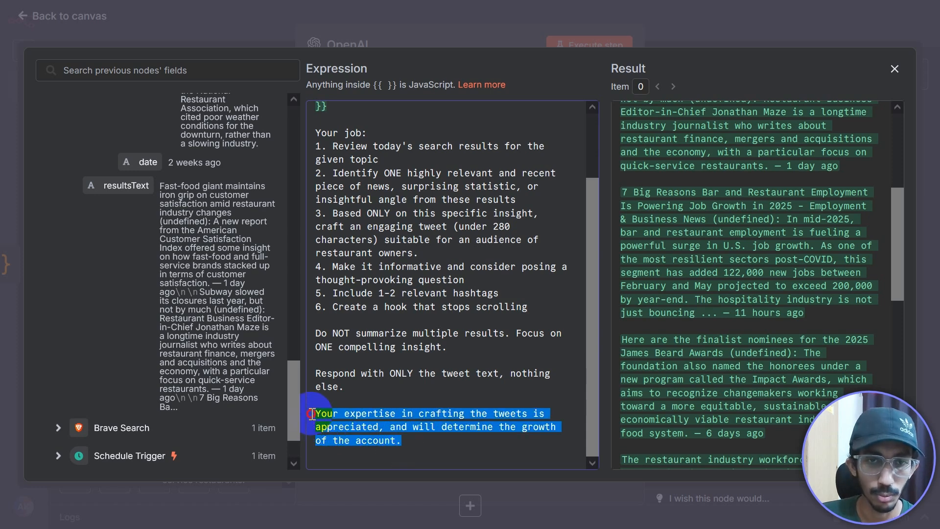
{"action": "left_click", "coordinate": [419, 449]}
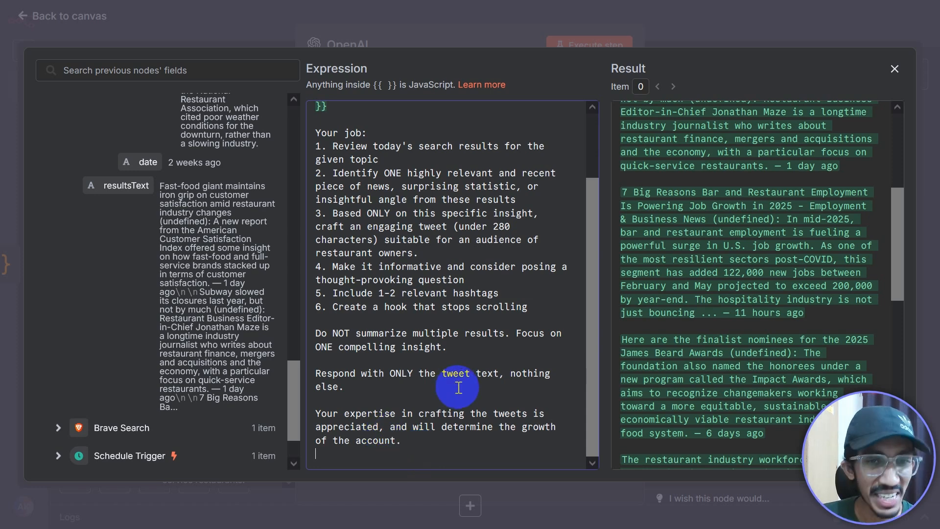
{"action": "scroll", "coordinate": [513, 331], "scroll_direction": "up", "scroll_amount": 3}
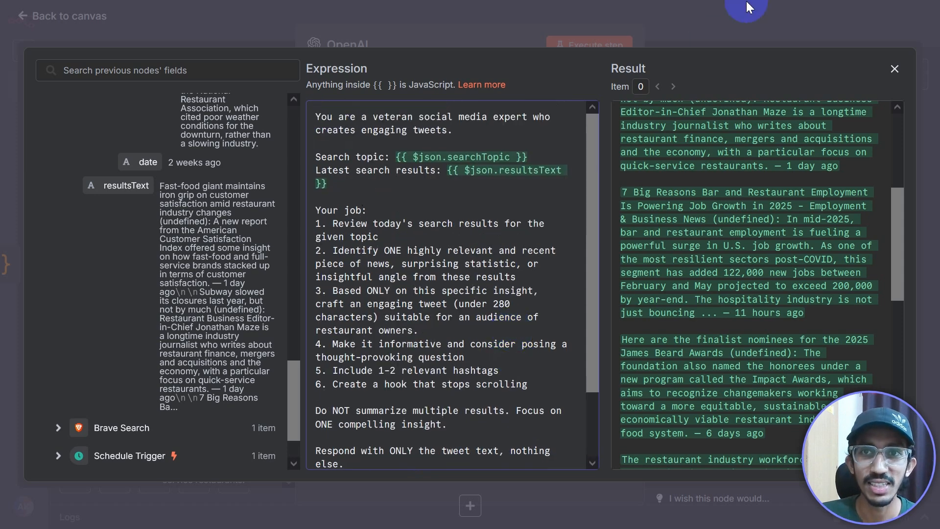
Step: Close the expanded editor, execute the OpenAI node and check the wording and emojis of the generated tweet
{"action": "left_click", "coordinate": [735, 16]}
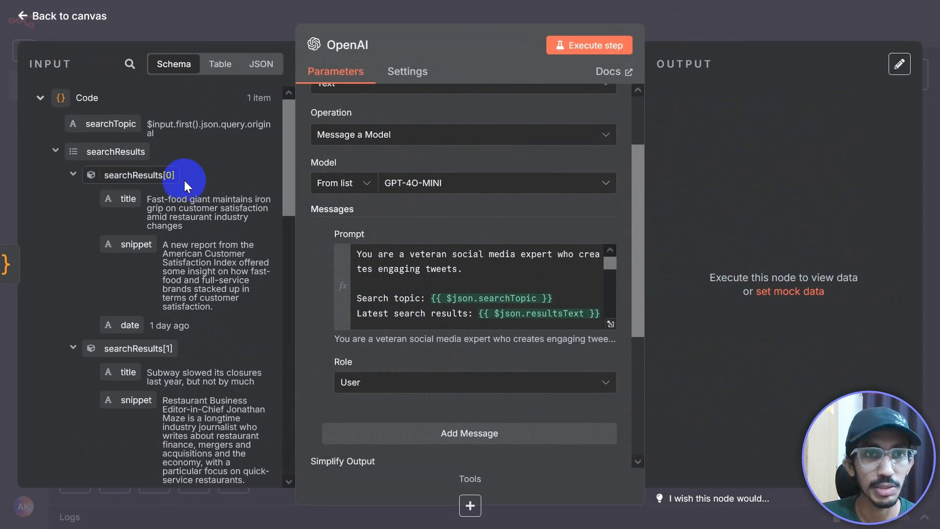
{"action": "left_click", "coordinate": [582, 49]}
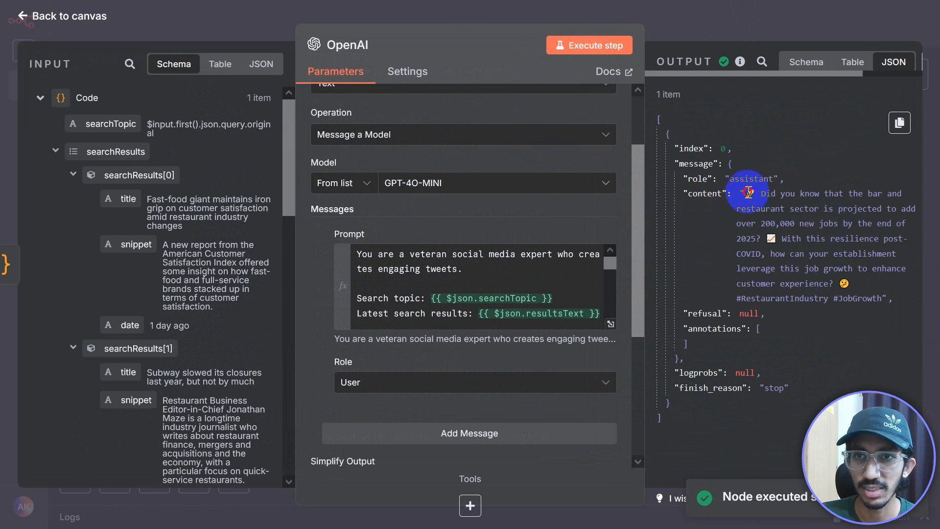
{"action": "left_click_drag", "start_coordinate": [745, 193], "coordinate": [756, 193]}
{"action": "left_click_drag", "start_coordinate": [767, 238], "coordinate": [781, 238]}
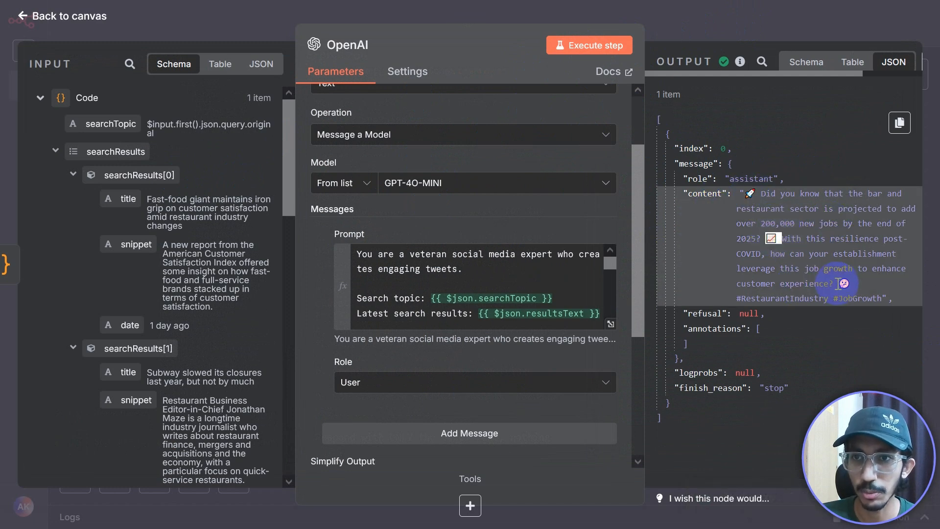
{"action": "left_click_drag", "start_coordinate": [837, 282], "coordinate": [848, 282]}
{"action": "left_click", "coordinate": [808, 223]}
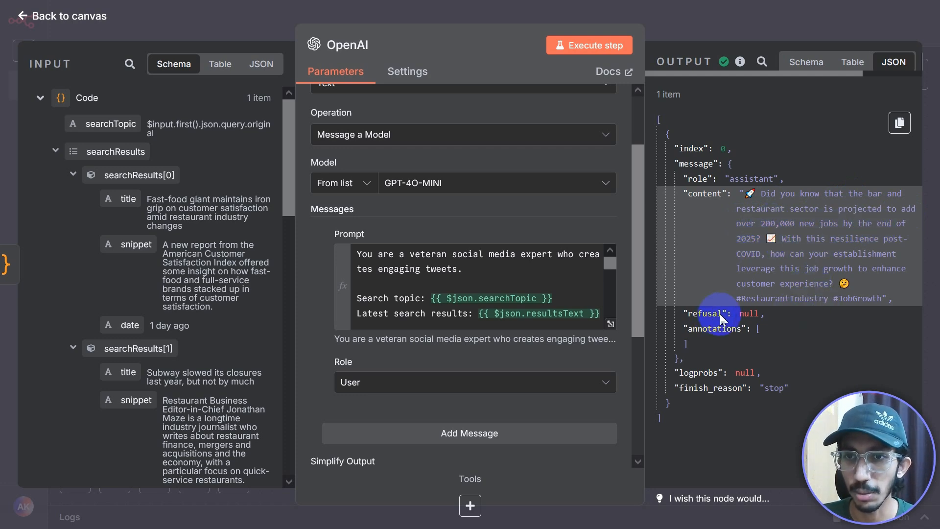
Step: Check the hashtags at the end of the generated tweet in the JSON output, then return to the canvas
{"action": "left_click_drag", "start_coordinate": [700, 368], "coordinate": [705, 359]}
{"action": "left_click_drag", "start_coordinate": [753, 299], "coordinate": [893, 299]}
{"action": "left_click", "coordinate": [737, 353]}
{"action": "mouse_move", "coordinate": [790, 2]}
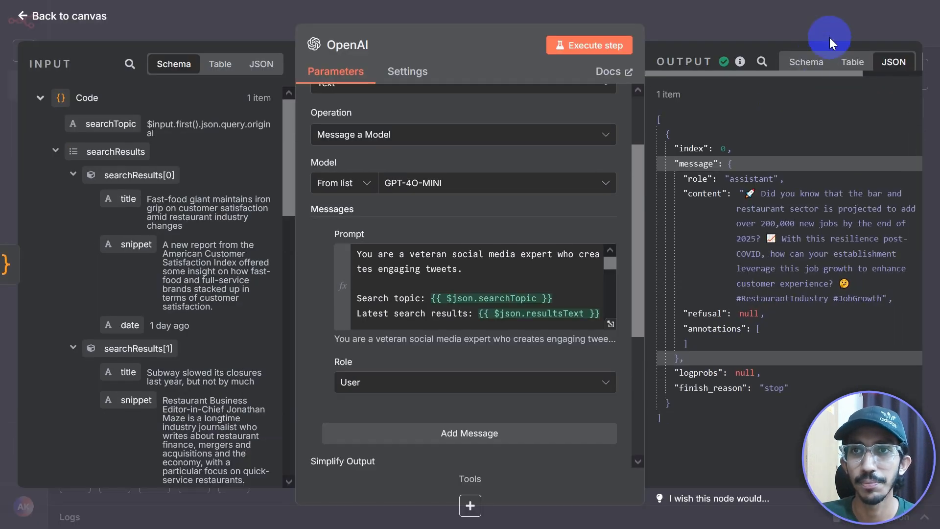
{"action": "left_click", "coordinate": [830, 37]}
Step: Add a Code node after the OpenAI node
{"action": "left_click_drag", "start_coordinate": [566, 331], "coordinate": [420, 331]}
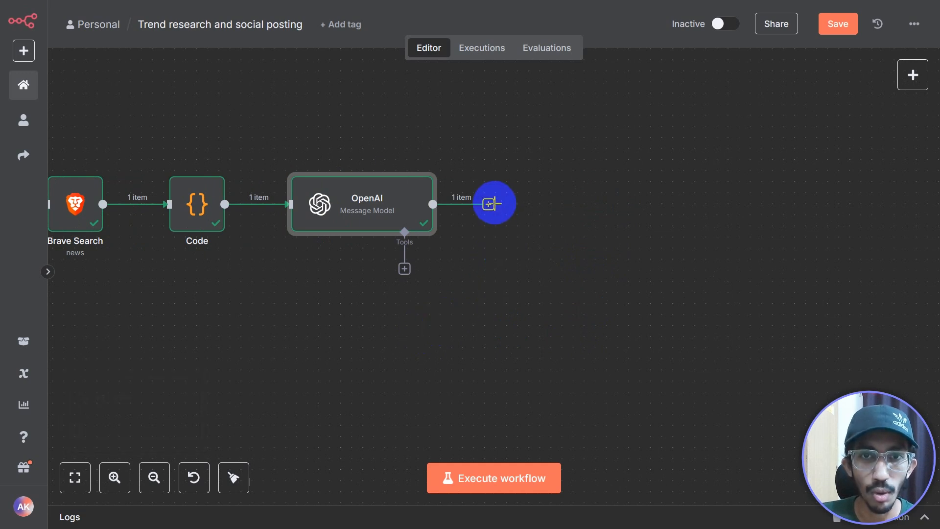
{"action": "left_click", "coordinate": [488, 204]}
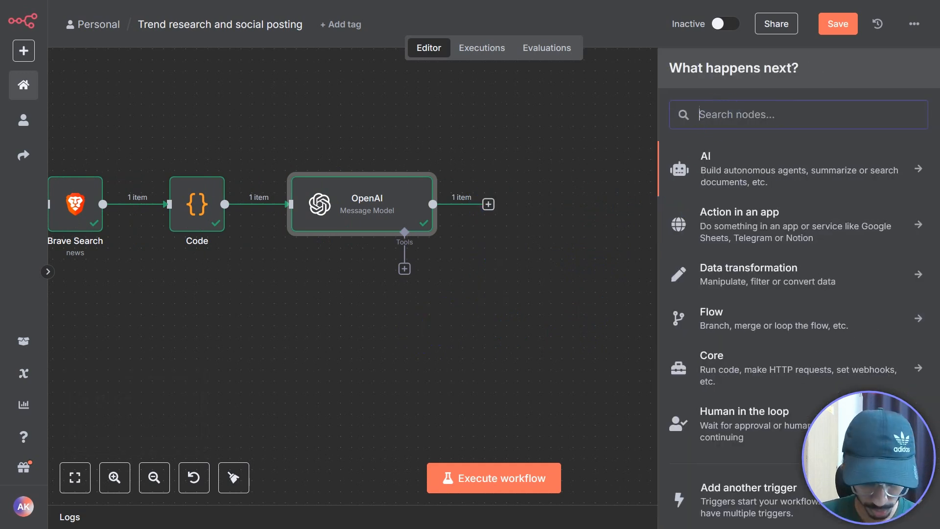
{"action": "type", "text": "code"}
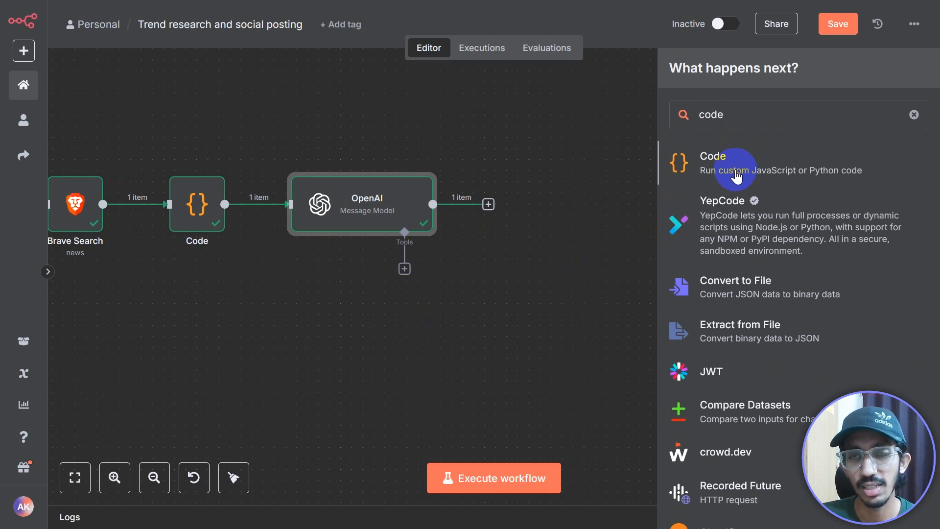
{"action": "left_click", "coordinate": [690, 201]}
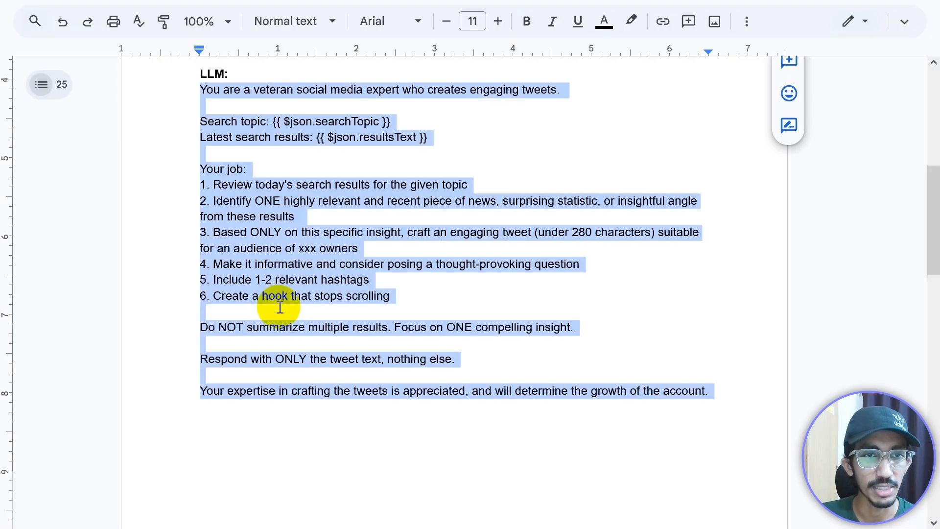
Step: Copy the Code 2 script from the notes document and replace the Code1 node's default JavaScript with it
{"action": "scroll", "coordinate": [279, 311], "scroll_direction": "down", "scroll_amount": 9}
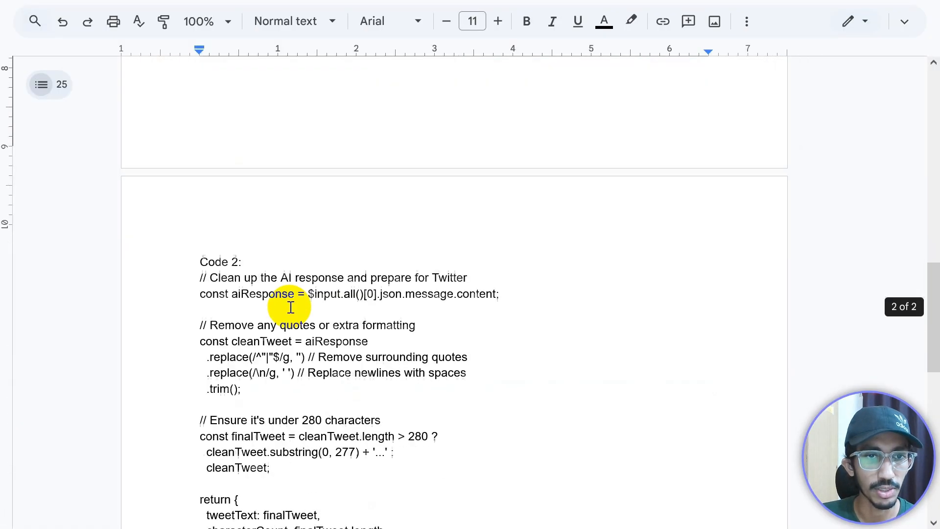
{"action": "left_click_drag", "start_coordinate": [200, 201], "coordinate": [349, 489]}
{"action": "key", "text": "ctrl+c"}
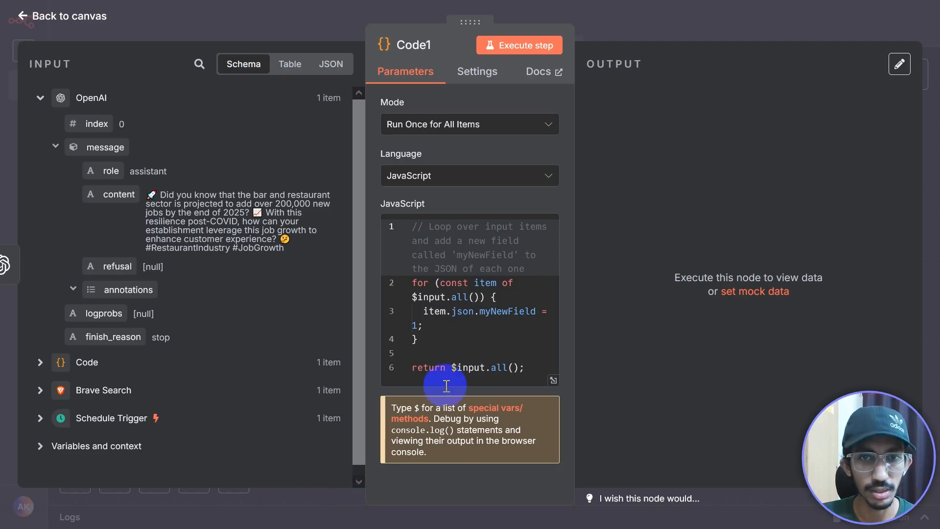
{"action": "left_click", "coordinate": [553, 381]}
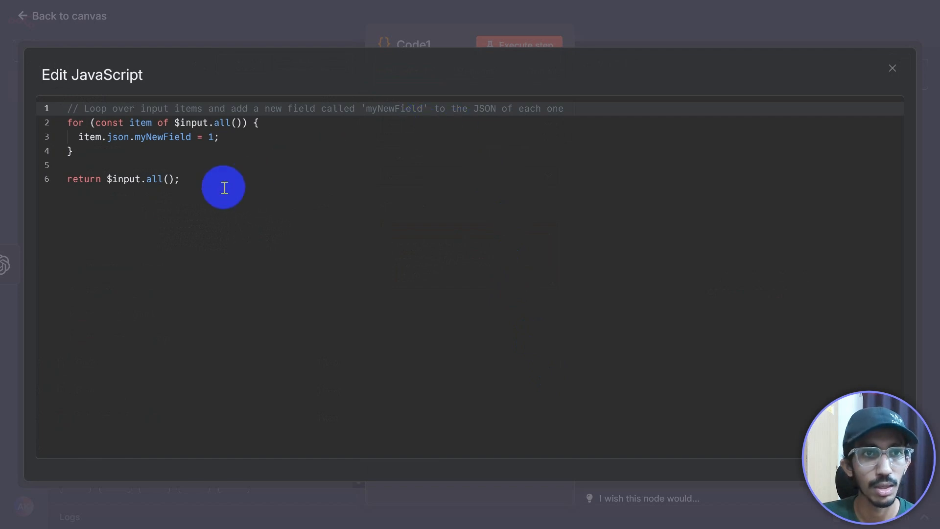
{"action": "left_click_drag", "start_coordinate": [224, 186], "coordinate": [34, 108]}
{"action": "key", "text": "ctrl+v"}
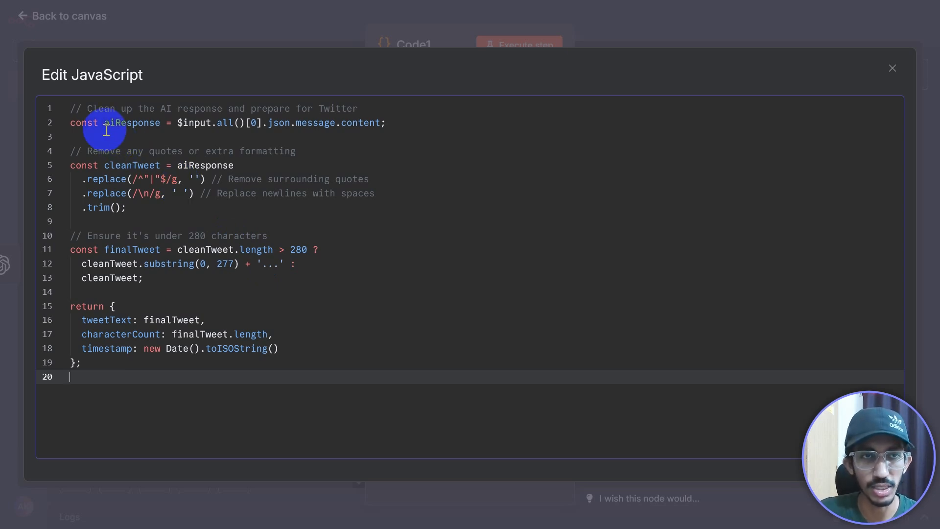
Step: Review the pasted script's comments and code for response cleanup, quote removal, newline replacement and the 280-character limit
{"action": "left_click_drag", "start_coordinate": [74, 108], "coordinate": [359, 110]}
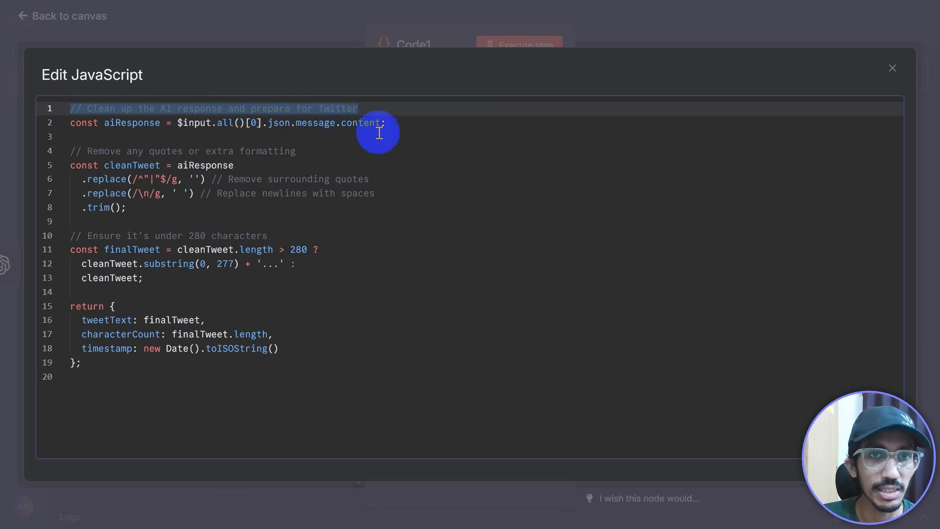
{"action": "left_click_drag", "start_coordinate": [381, 180], "coordinate": [228, 180]}
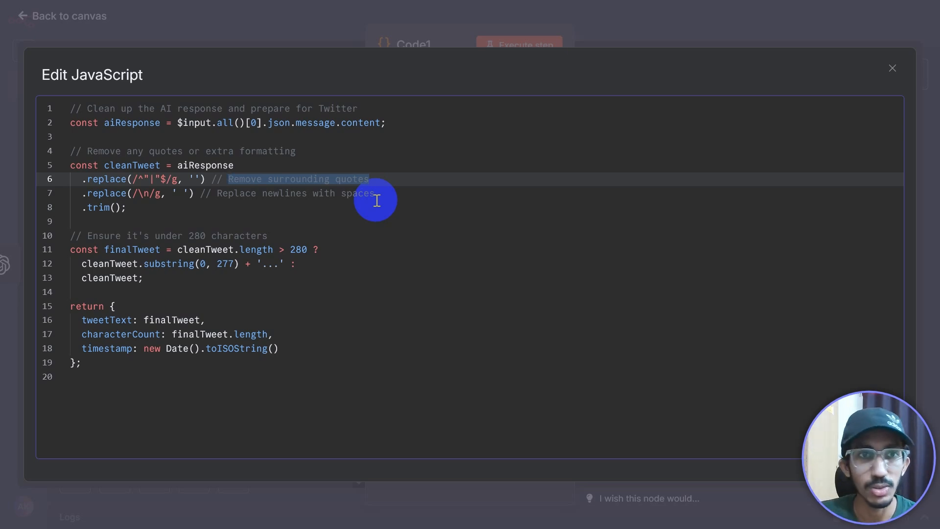
{"action": "left_click_drag", "start_coordinate": [211, 195], "coordinate": [392, 191]}
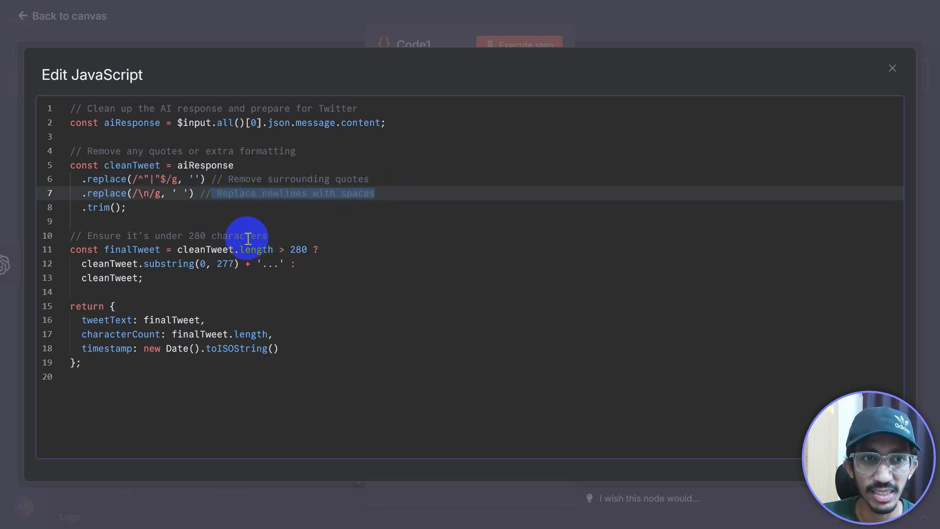
{"action": "left_click_drag", "start_coordinate": [87, 236], "coordinate": [281, 240]}
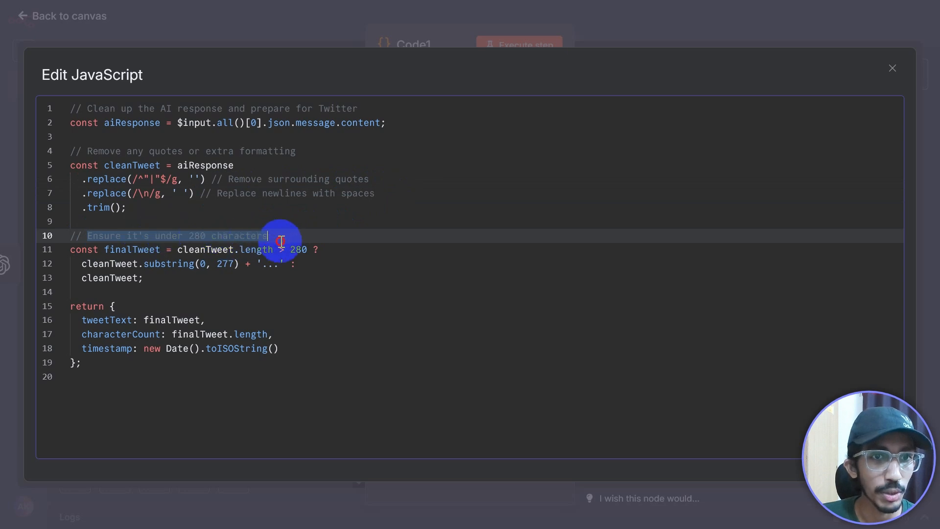
{"action": "left_click_drag", "start_coordinate": [319, 264], "coordinate": [126, 236]}
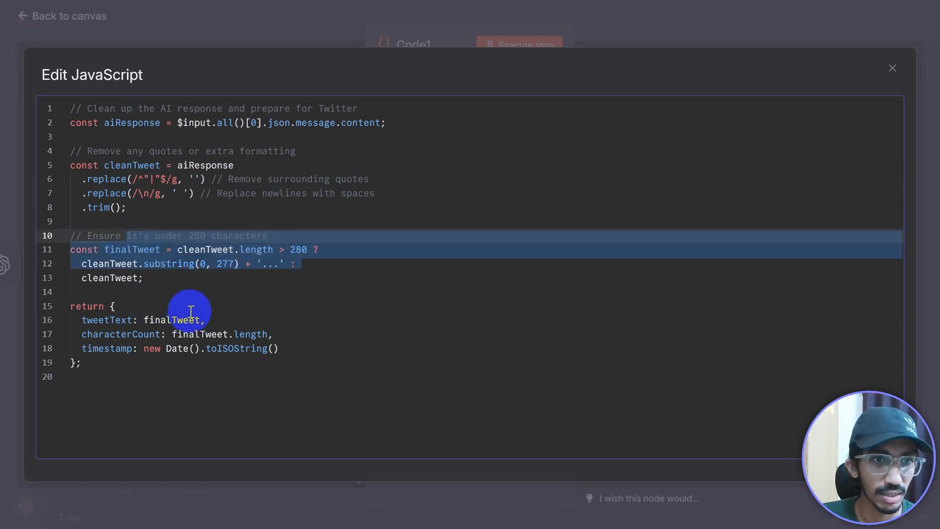
{"action": "left_click", "coordinate": [64, 292]}
{"action": "left_click", "coordinate": [241, 389]}
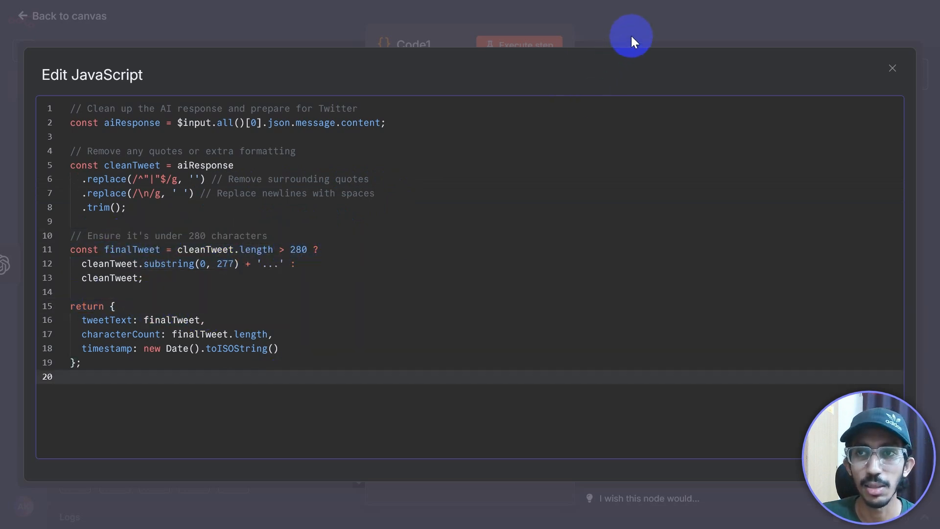
Step: Close the expanded editor, execute the Code1 node and compare its output with the script before returning to the canvas
{"action": "left_click", "coordinate": [891, 69]}
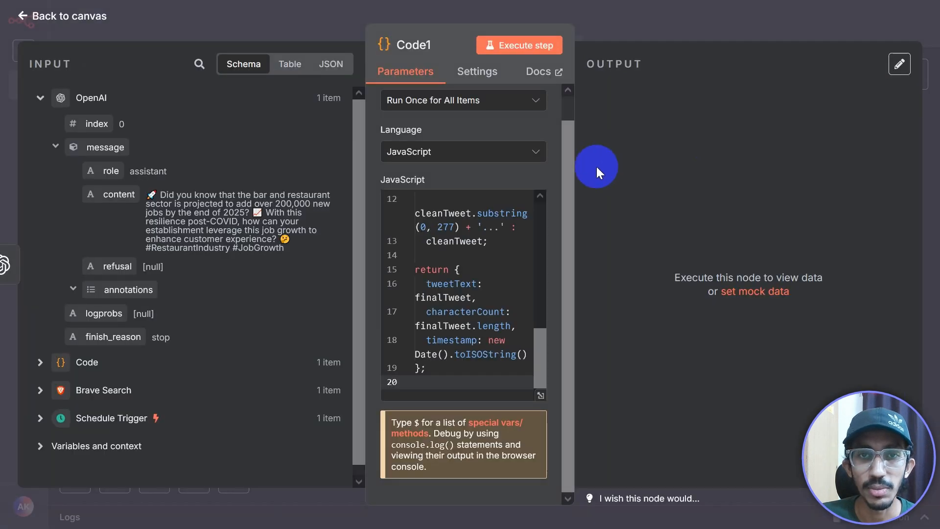
{"action": "scroll", "coordinate": [495, 304], "scroll_direction": "up", "scroll_amount": 10}
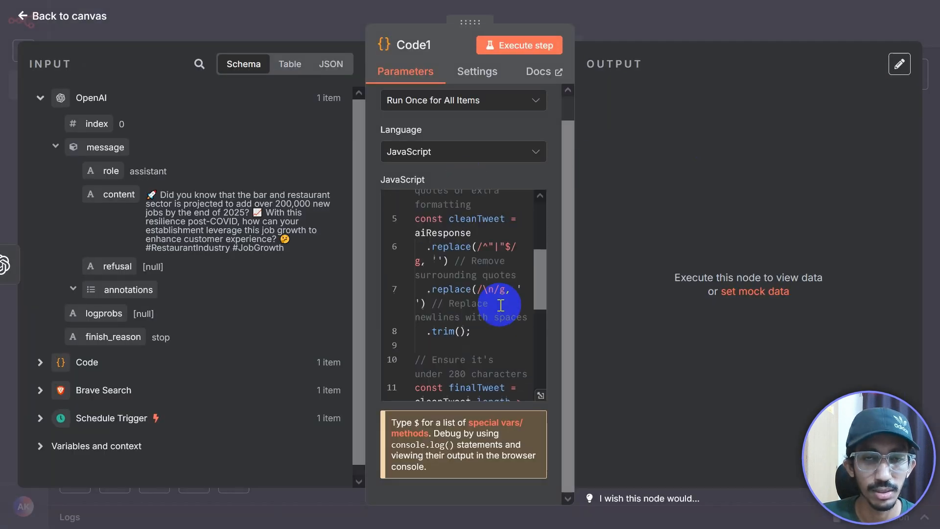
{"action": "left_click", "coordinate": [526, 54]}
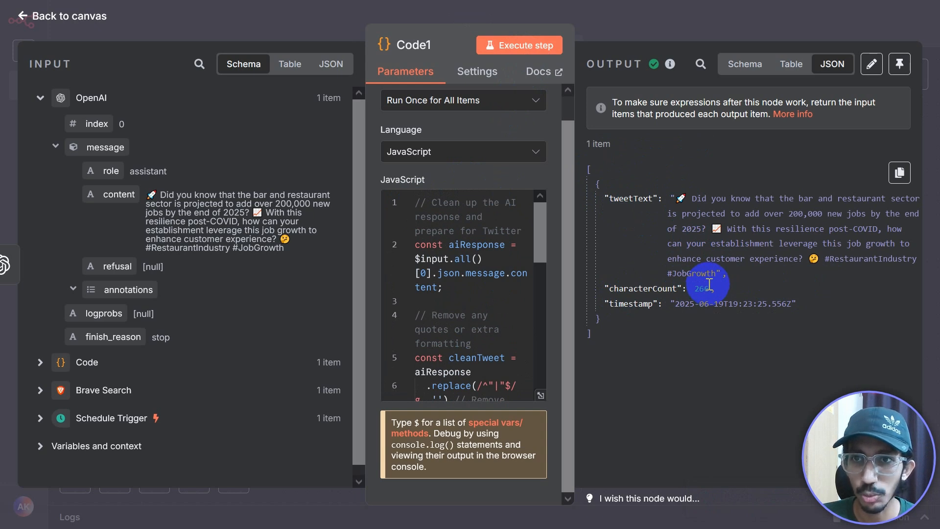
{"action": "scroll", "coordinate": [416, 260], "scroll_direction": "up", "scroll_amount": 1}
{"action": "scroll", "coordinate": [469, 293], "scroll_direction": "down", "scroll_amount": 3}
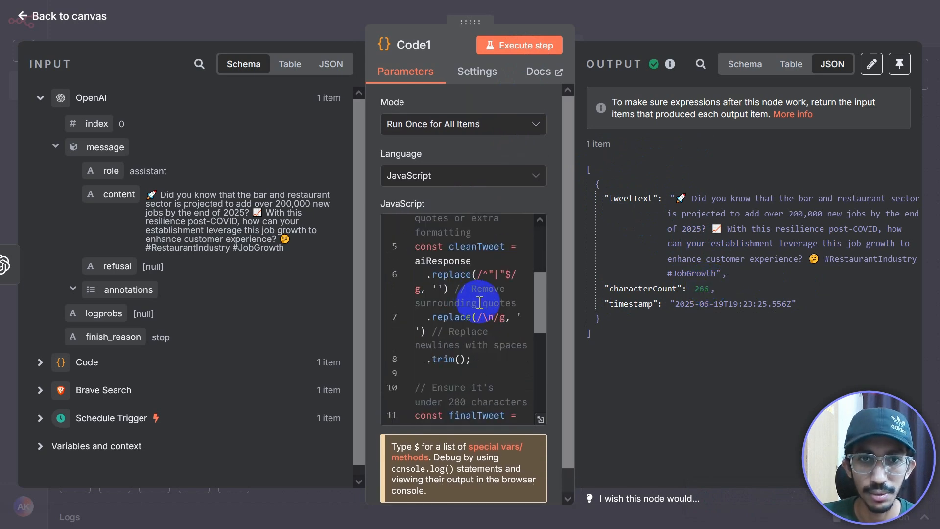
{"action": "scroll", "coordinate": [477, 318], "scroll_direction": "down", "scroll_amount": 1}
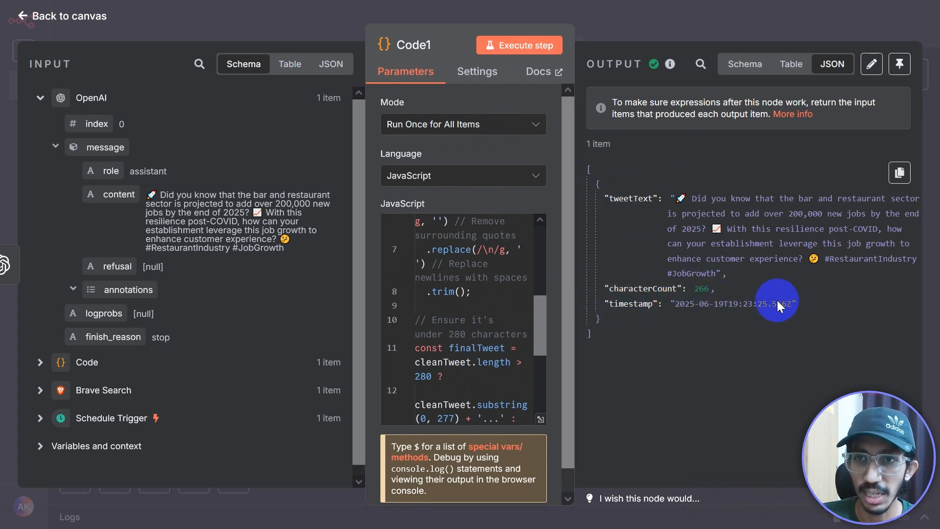
{"action": "left_click", "coordinate": [788, 27]}
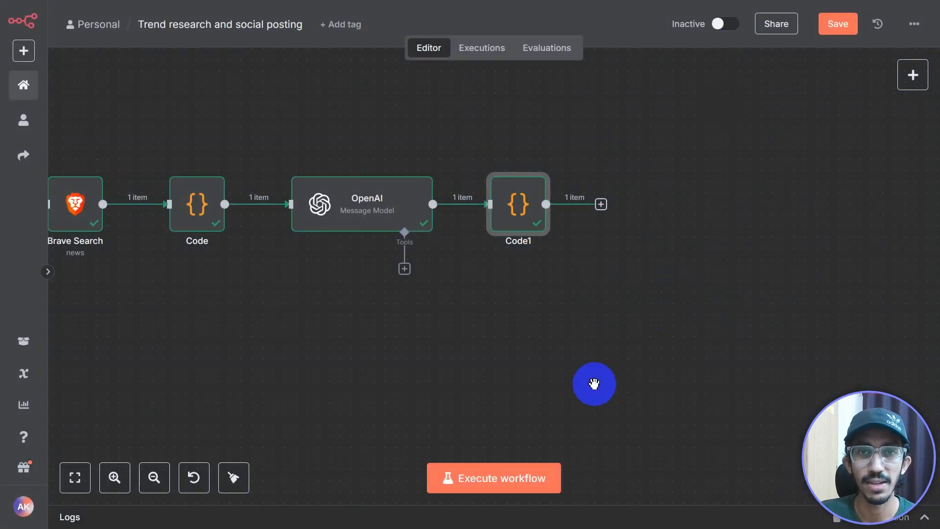
Step: Add an X (Formerly Twitter) Create Tweet node after Code1, keeping X account 2 as its credential
{"action": "left_click_drag", "start_coordinate": [594, 383], "coordinate": [482, 370]}
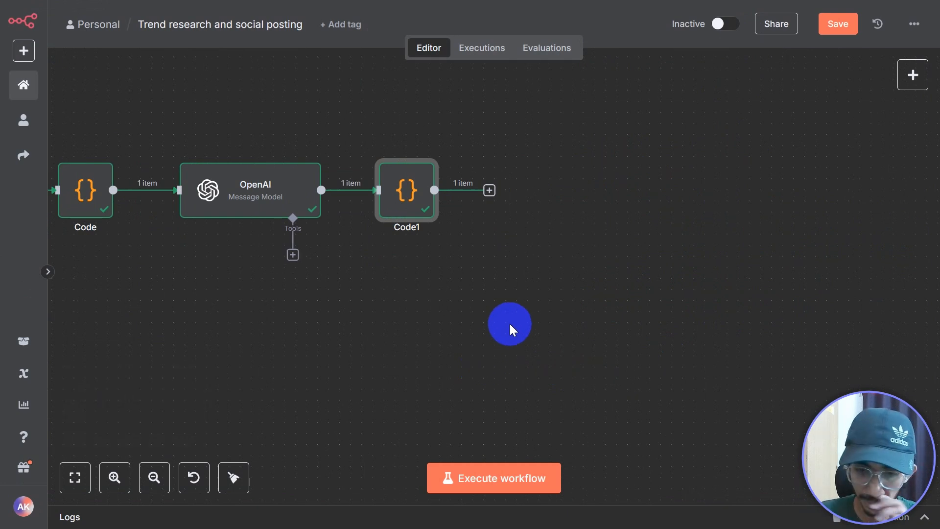
{"action": "left_click", "coordinate": [489, 190]}
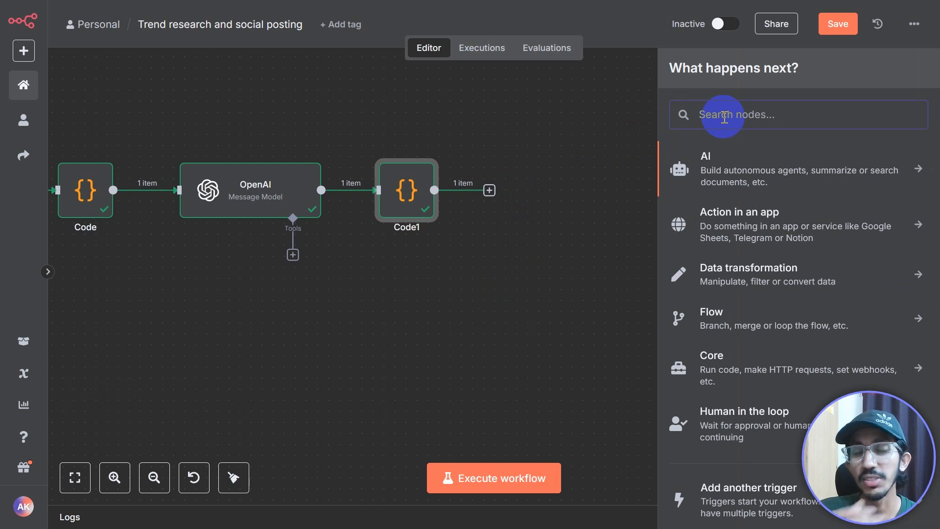
{"action": "type", "text": "X"}
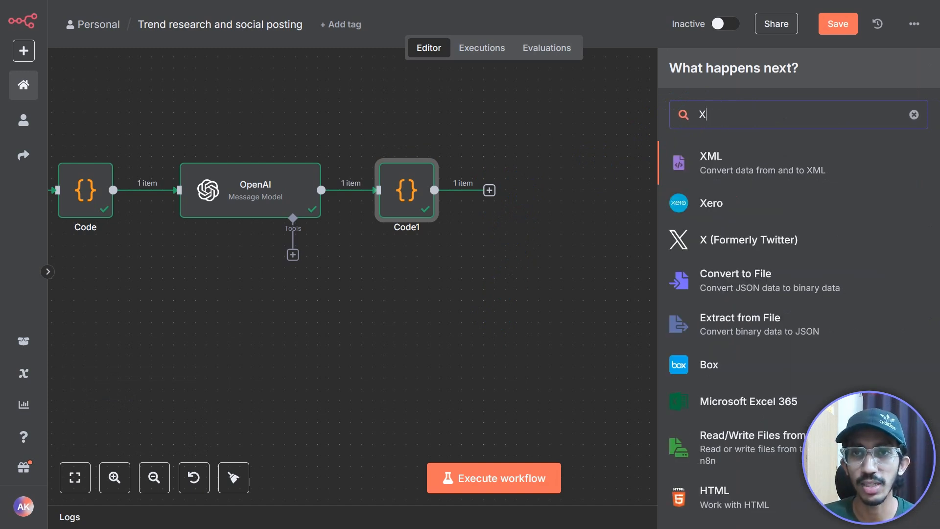
{"action": "left_click", "coordinate": [774, 242]}
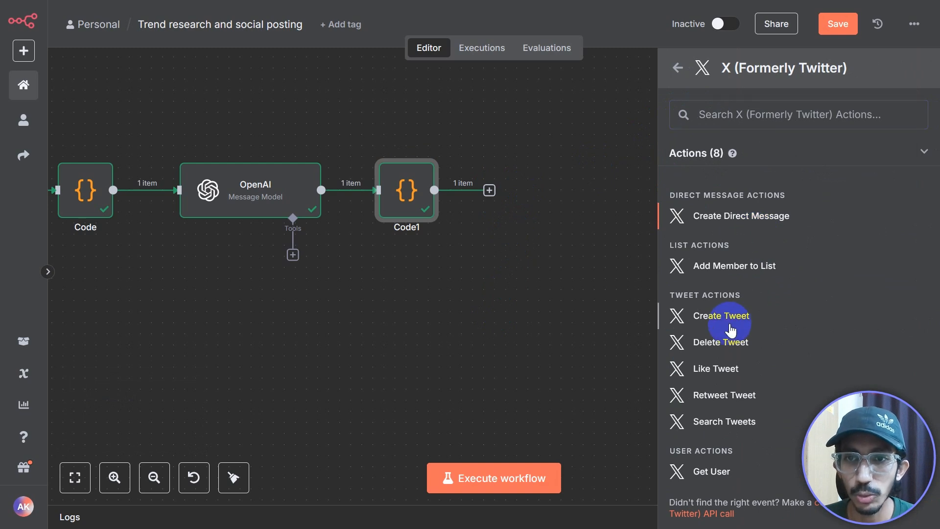
{"action": "left_click", "coordinate": [727, 329]}
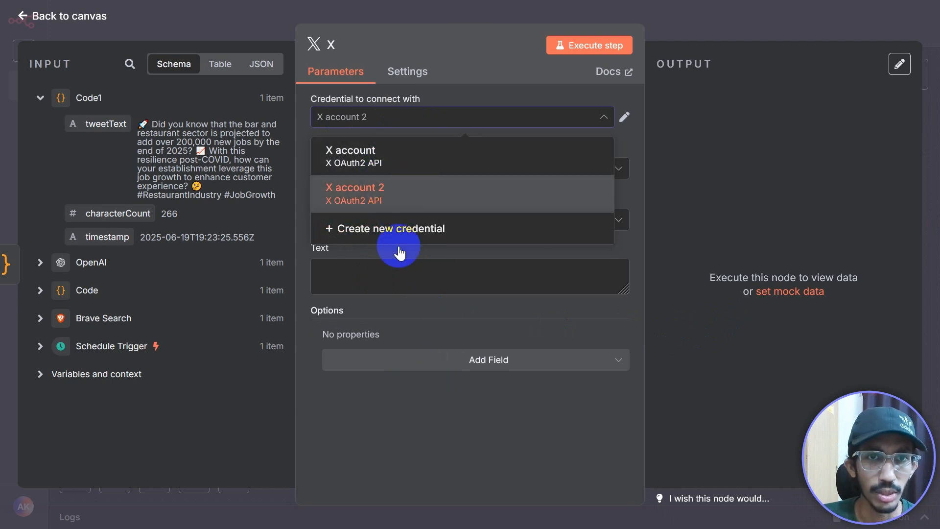
{"action": "left_click", "coordinate": [368, 375]}
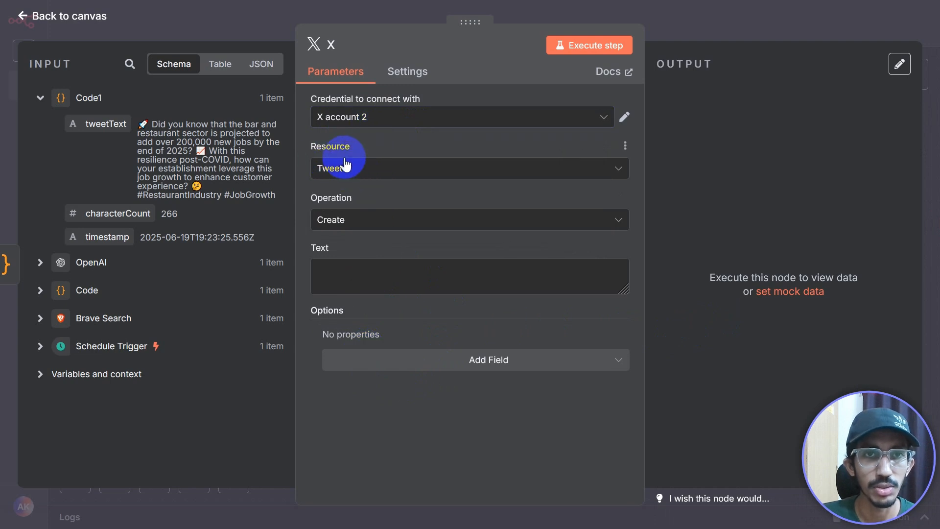
Step: Map Code1's tweetText into the tweet's text as {{ $json.tweetText }}, then execute the X node and return to the canvas
{"action": "left_click", "coordinate": [339, 271]}
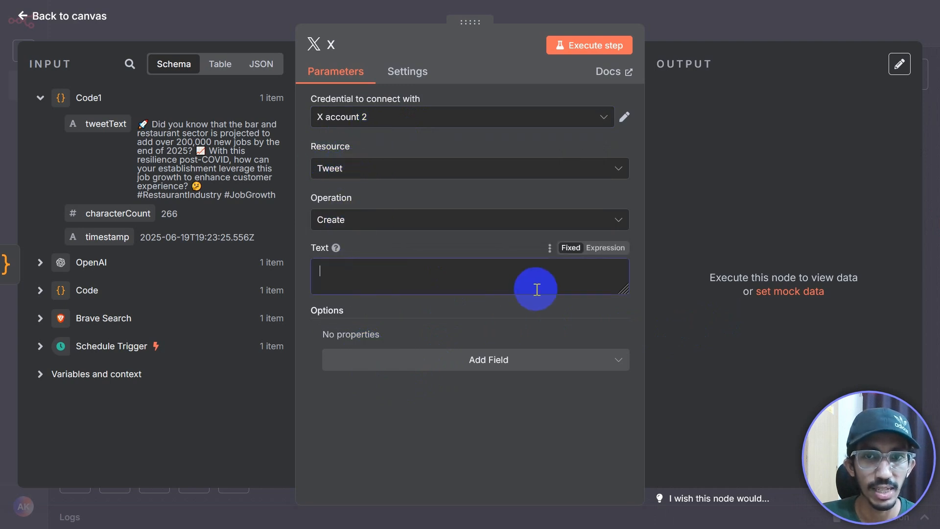
{"action": "left_click_drag", "start_coordinate": [620, 290], "coordinate": [621, 351]}
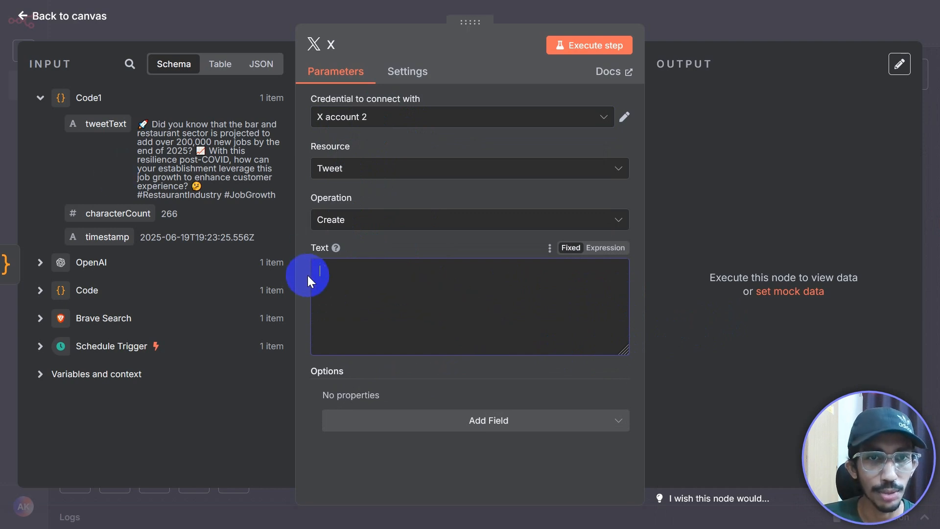
{"action": "left_click_drag", "start_coordinate": [107, 133], "coordinate": [332, 275]}
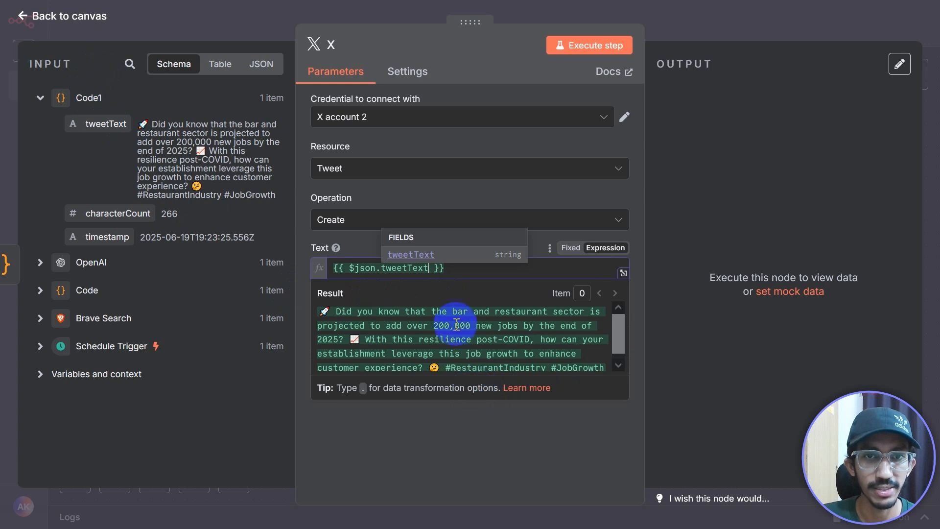
{"action": "scroll", "coordinate": [455, 323], "scroll_direction": "down", "scroll_amount": 1}
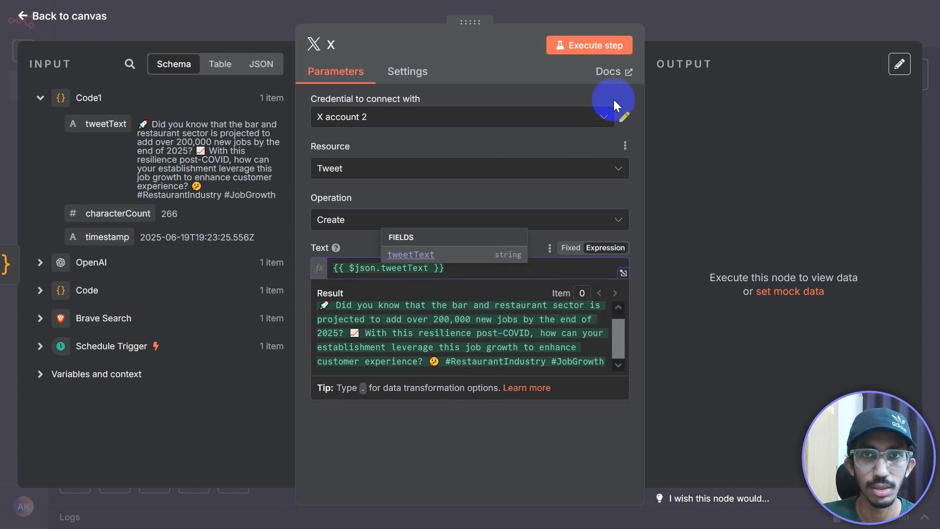
{"action": "left_click", "coordinate": [603, 49]}
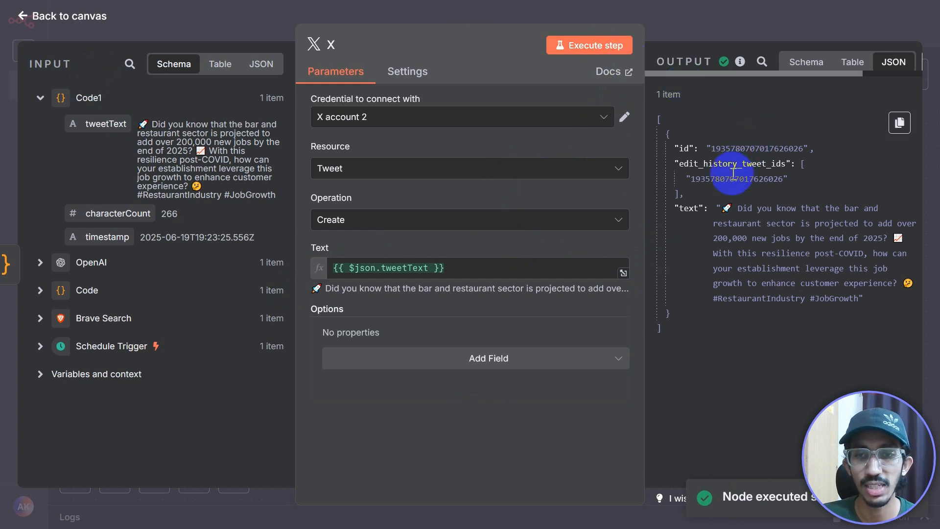
{"action": "left_click", "coordinate": [719, 25]}
Step: Add a Telegram node with the Send a text message action after the X node
{"action": "left_click_drag", "start_coordinate": [613, 334], "coordinate": [472, 331]}
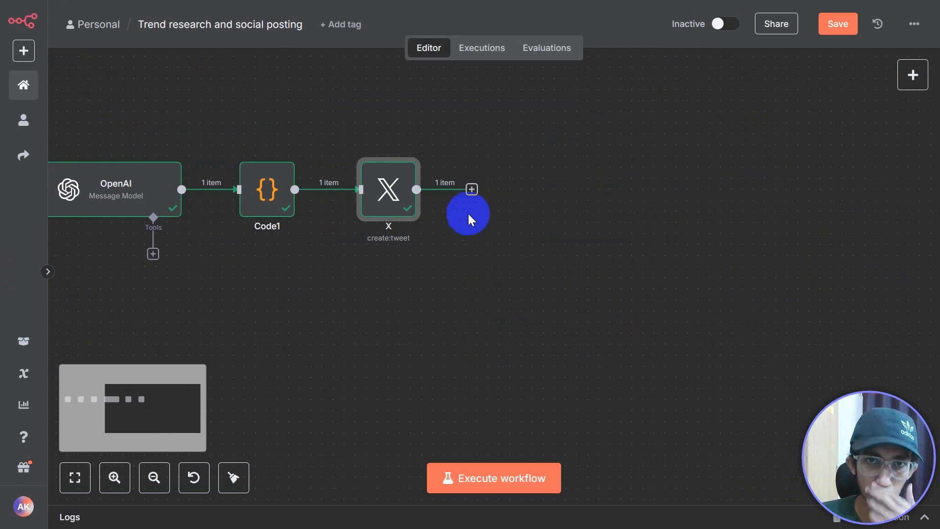
{"action": "scroll", "coordinate": [474, 224], "scroll_direction": "down", "scroll_amount": 1}
{"action": "scroll", "coordinate": [474, 224], "scroll_direction": "up", "scroll_amount": 1}
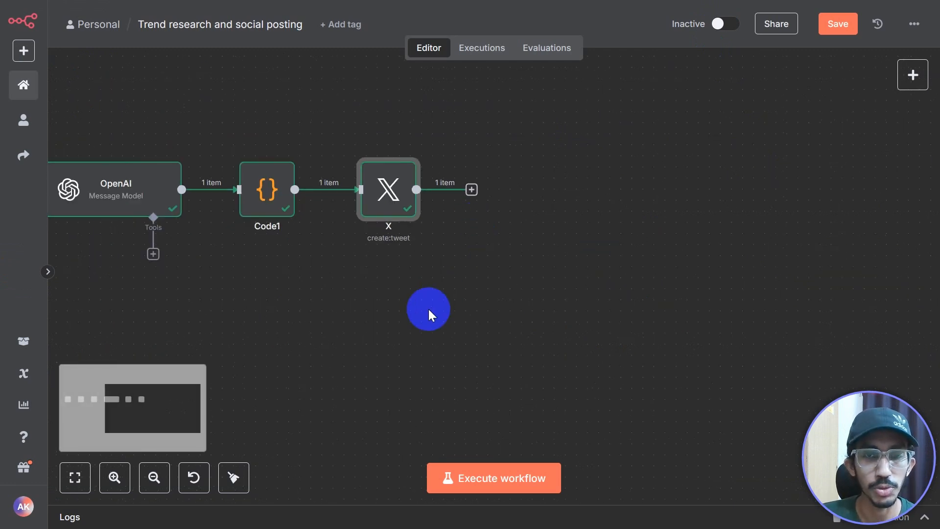
{"action": "left_click_drag", "start_coordinate": [429, 308], "coordinate": [481, 351]}
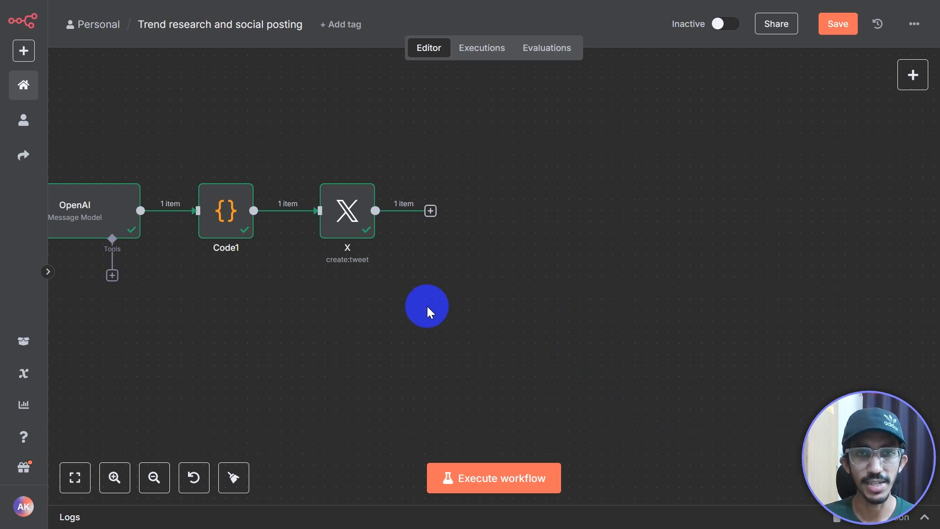
{"action": "left_click", "coordinate": [431, 213]}
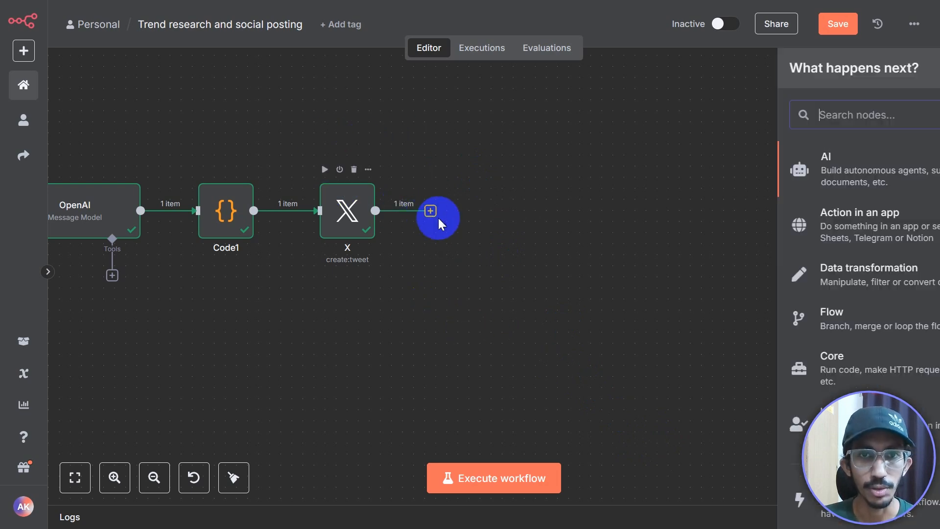
{"action": "type", "text": "te"}
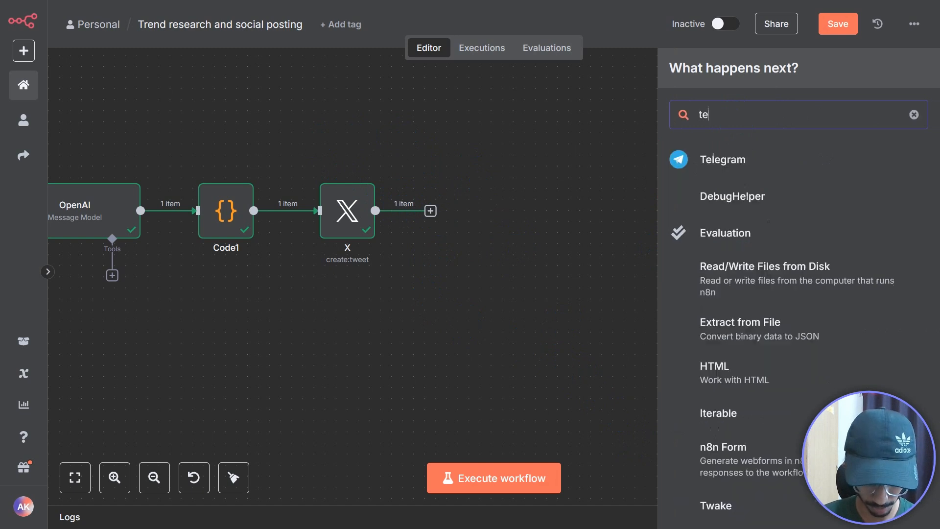
{"action": "type", "text": "legr"}
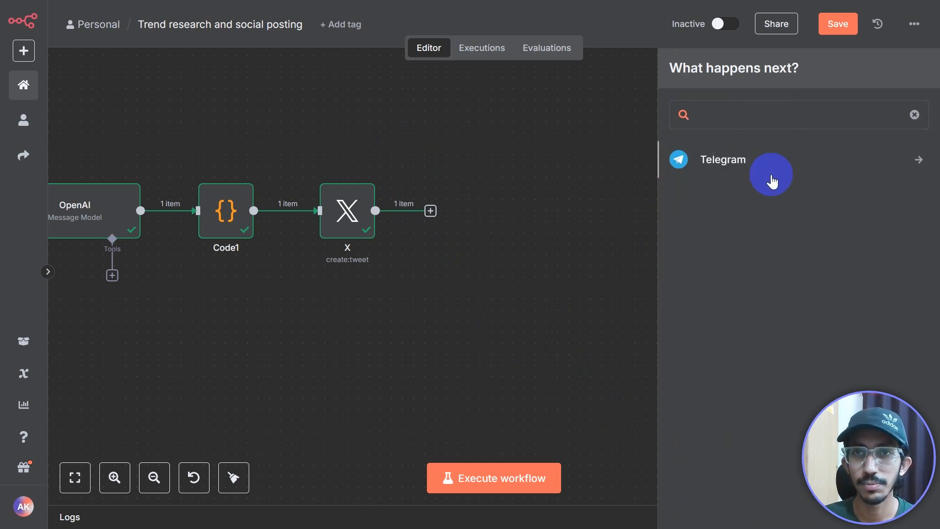
{"action": "left_click", "coordinate": [771, 170]}
{"action": "scroll", "coordinate": [730, 351], "scroll_direction": "down", "scroll_amount": 3}
{"action": "scroll", "coordinate": [727, 382], "scroll_direction": "down", "scroll_amount": 2}
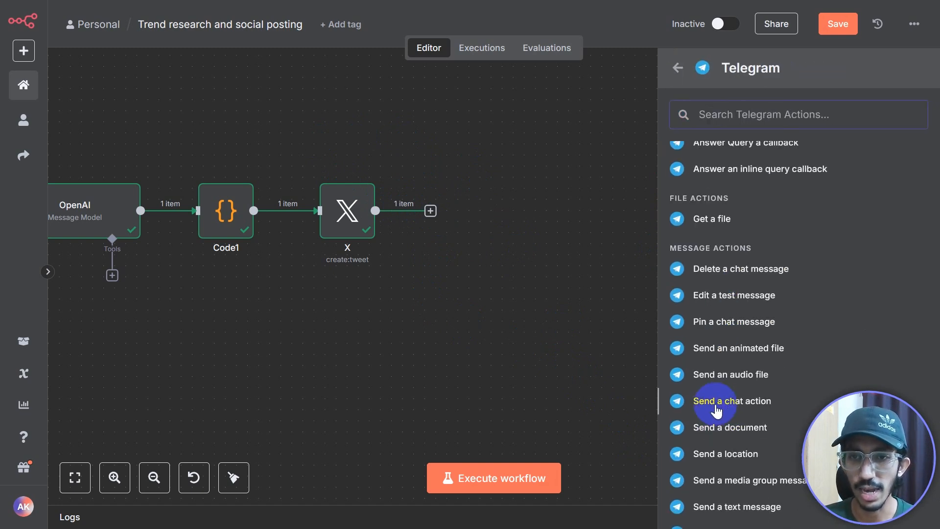
{"action": "scroll", "coordinate": [722, 399], "scroll_direction": "down", "scroll_amount": 3}
{"action": "left_click", "coordinate": [744, 338]}
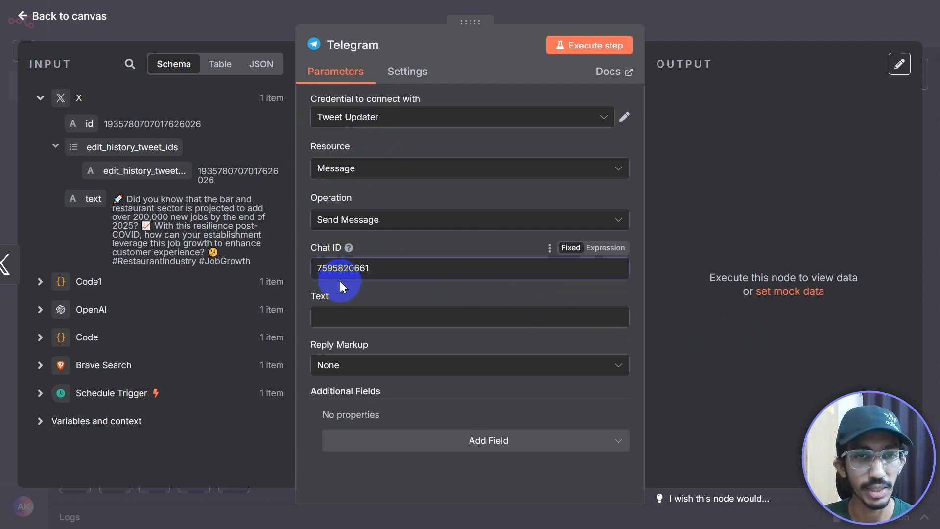
Step: Write the Telegram message text as an expression reading "The tweet has been published yayy!!!", followed by a blank line and "Tweet:"
{"action": "left_click", "coordinate": [337, 316]}
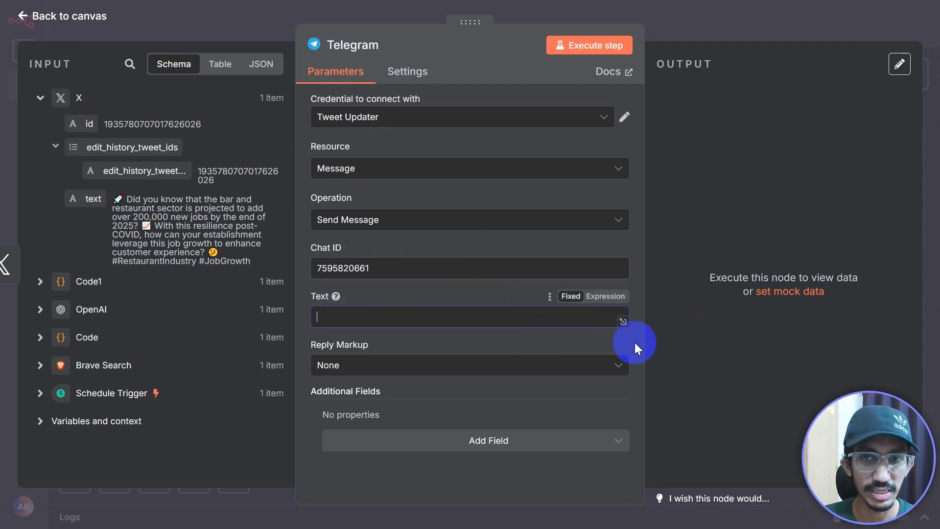
{"action": "left_click", "coordinate": [620, 306]}
{"action": "left_click", "coordinate": [423, 314]}
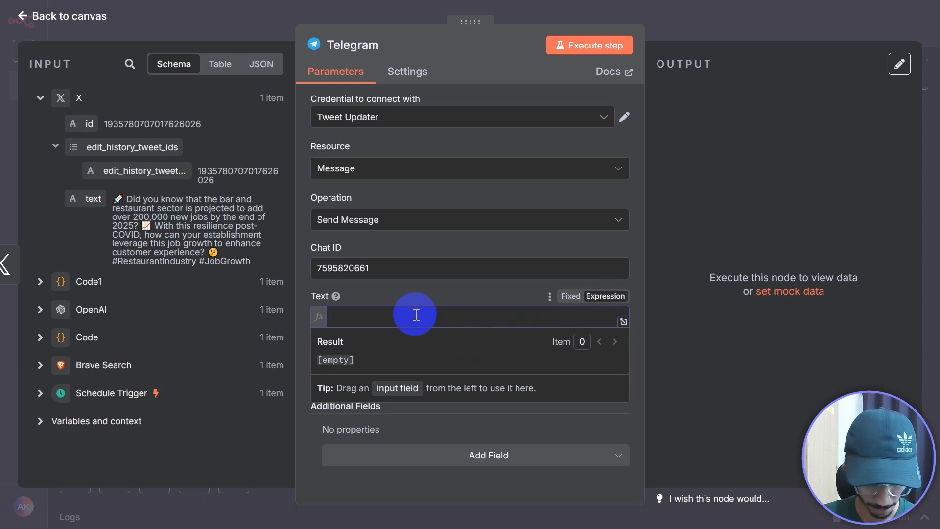
{"action": "type", "text": "The tweet has been published yayy"}
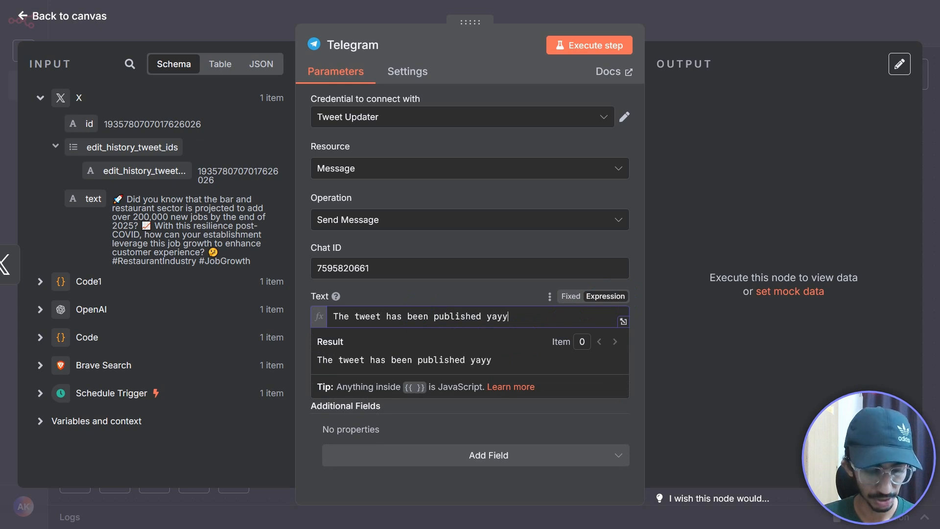
{"action": "key", "text": "Return"}
{"action": "key", "text": "Return"}
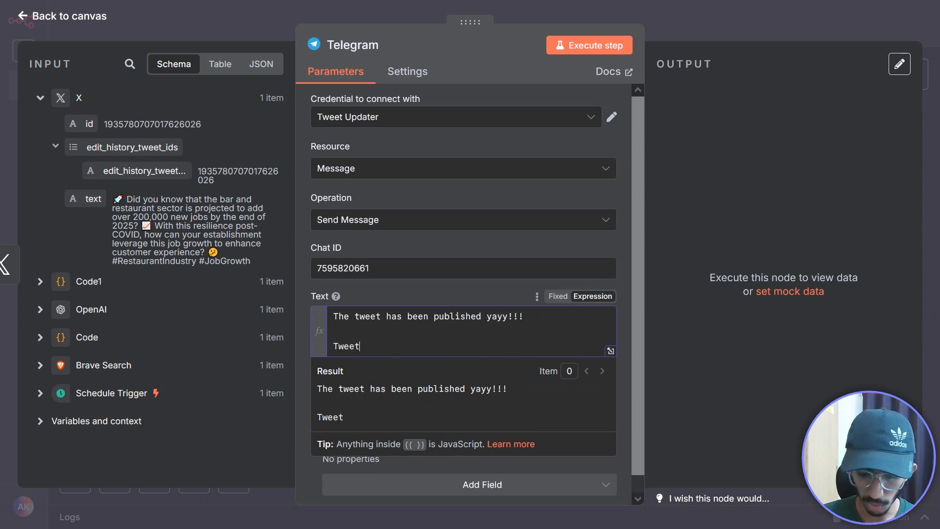
{"action": "key", "text": "Return"}
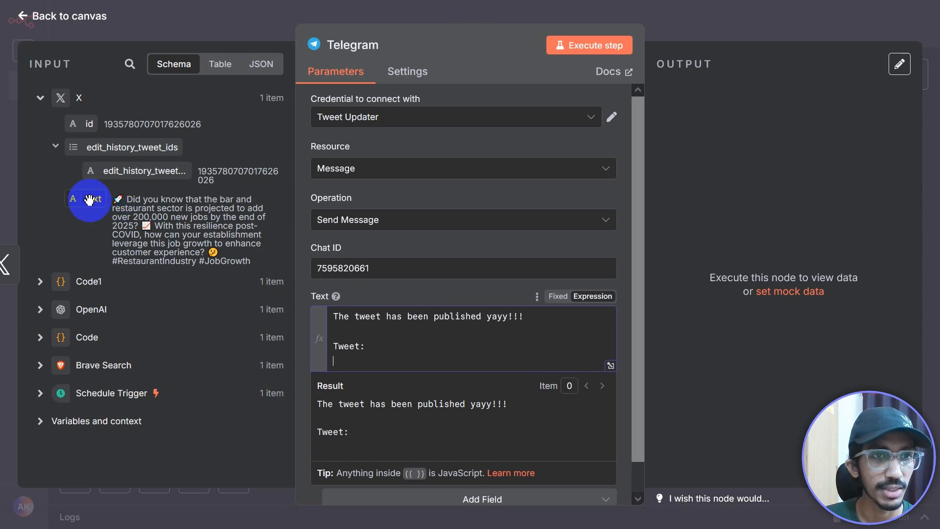
Step: Map the X node's text output as {{ $json.text }} below "Tweet:" and review the rendered message preview
{"action": "left_click_drag", "start_coordinate": [83, 197], "coordinate": [486, 367]}
{"action": "scroll", "coordinate": [443, 416], "scroll_direction": "down", "scroll_amount": 3}
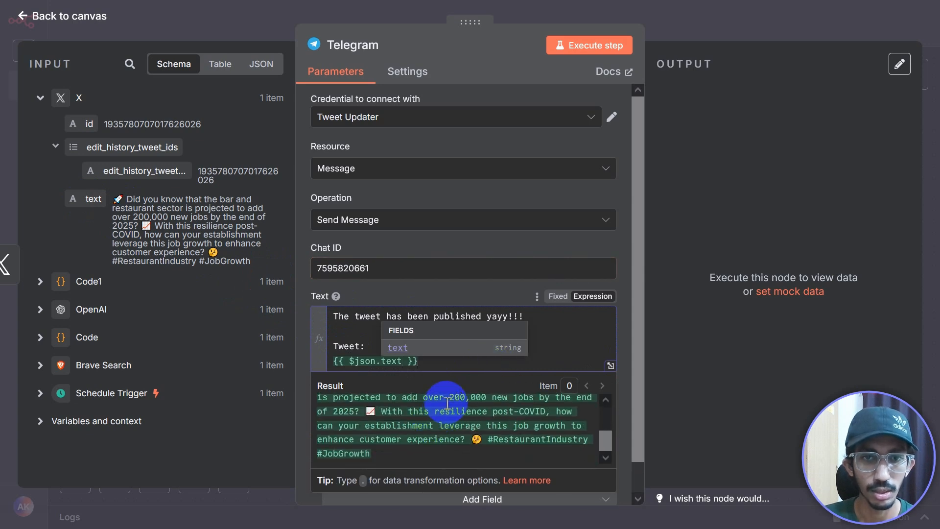
{"action": "scroll", "coordinate": [447, 404], "scroll_direction": "up", "scroll_amount": 3}
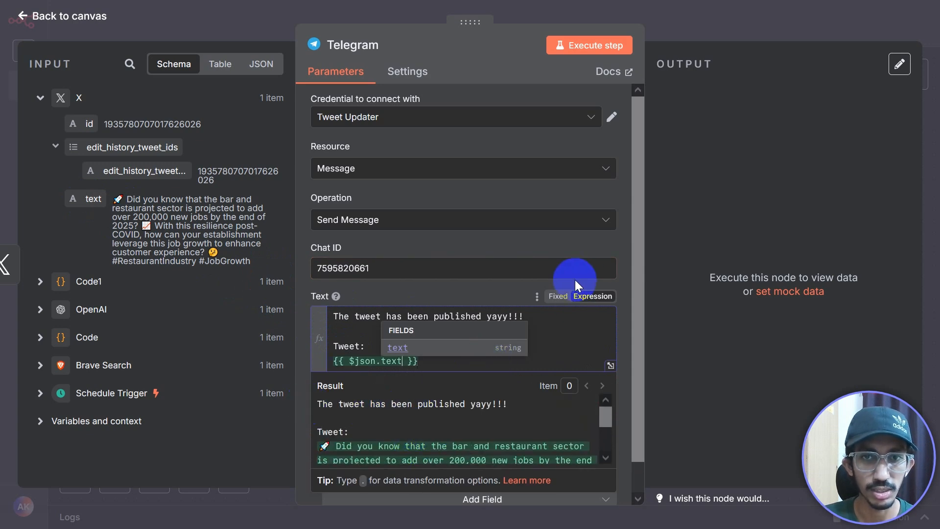
{"action": "left_click", "coordinate": [492, 297]}
{"action": "scroll", "coordinate": [418, 409], "scroll_direction": "down", "scroll_amount": 1}
{"action": "scroll", "coordinate": [413, 419], "scroll_direction": "up", "scroll_amount": 1}
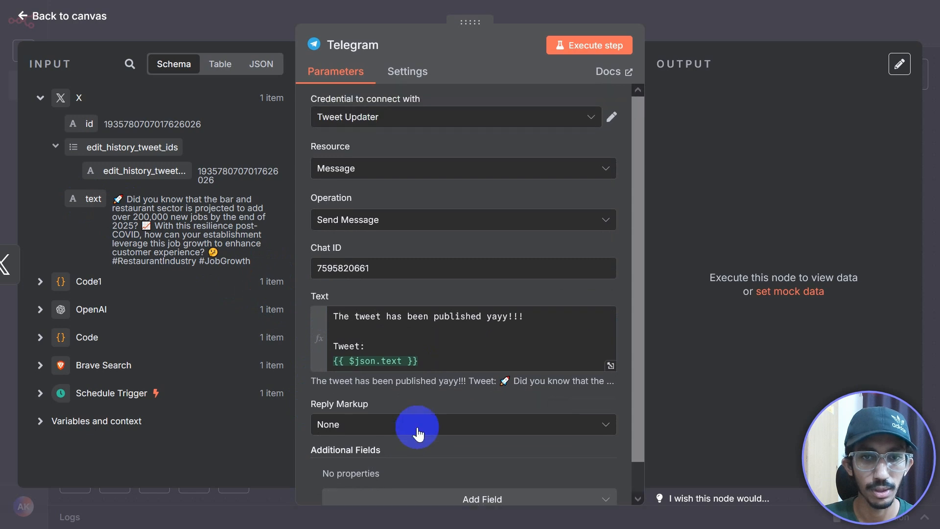
Step: Execute the Telegram node, look through its JSON output and return to the canvas
{"action": "left_click", "coordinate": [578, 49]}
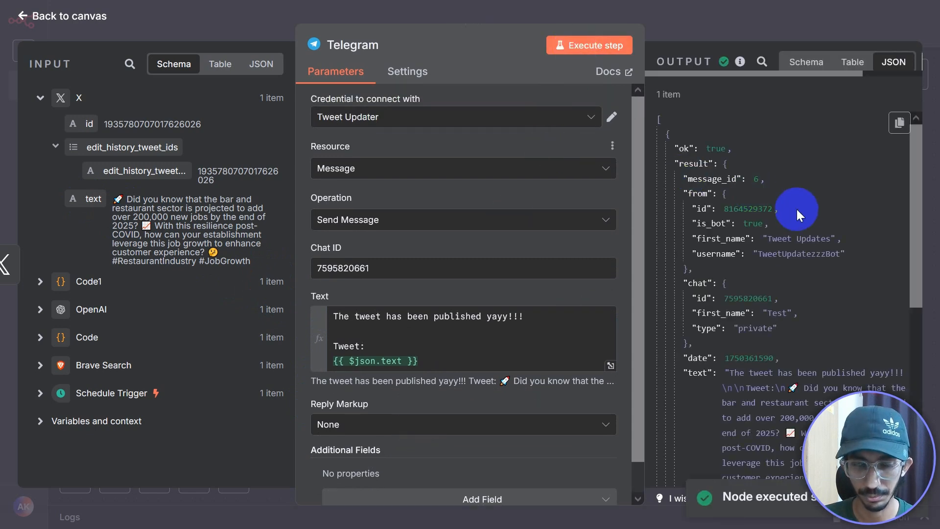
{"action": "scroll", "coordinate": [783, 250], "scroll_direction": "down", "scroll_amount": 8}
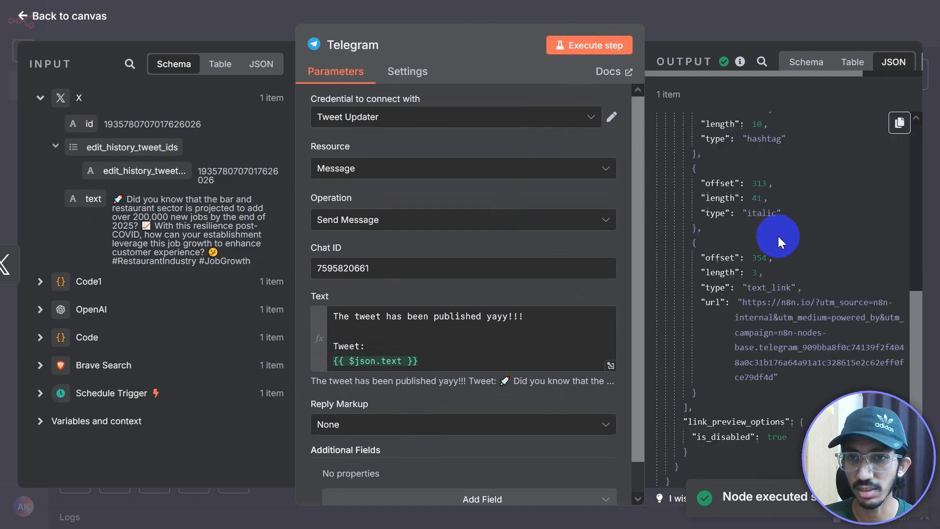
{"action": "scroll", "coordinate": [779, 248], "scroll_direction": "up", "scroll_amount": 8}
{"action": "left_click", "coordinate": [803, 24]}
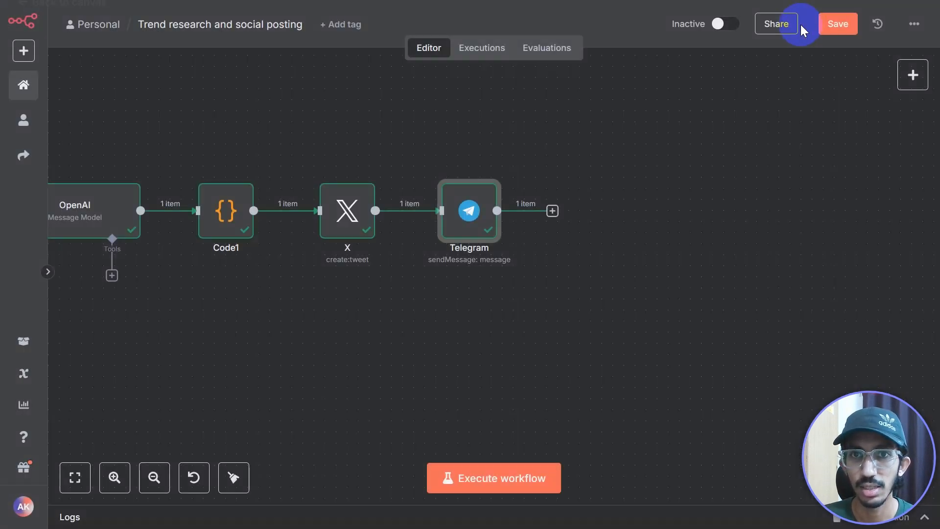
Step: Add a Manual Trigger node above the Schedule Trigger and connect it to the Brave Search node
{"action": "left_click_drag", "start_coordinate": [378, 350], "coordinate": [737, 297]}
{"action": "scroll", "coordinate": [576, 296], "scroll_direction": "down", "scroll_amount": 2}
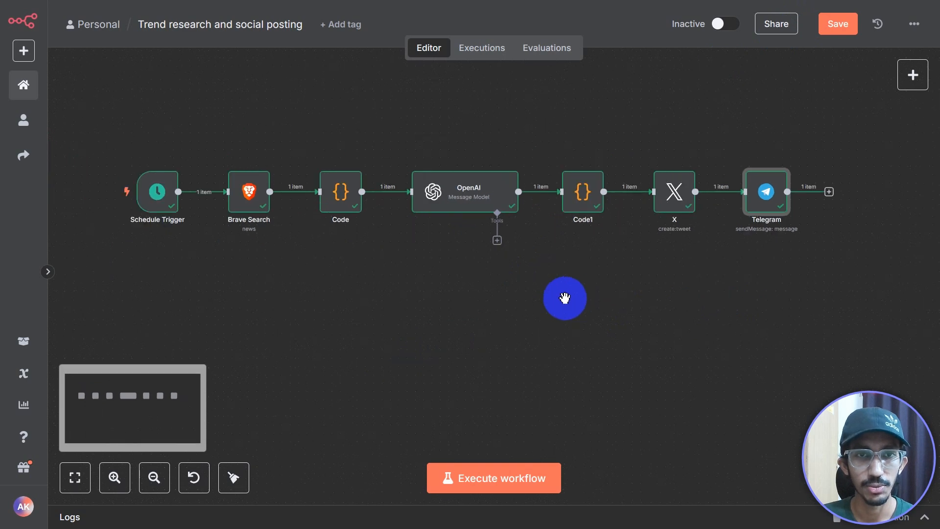
{"action": "left_click_drag", "start_coordinate": [468, 337], "coordinate": [482, 376]}
{"action": "mouse_move", "coordinate": [189, 235]}
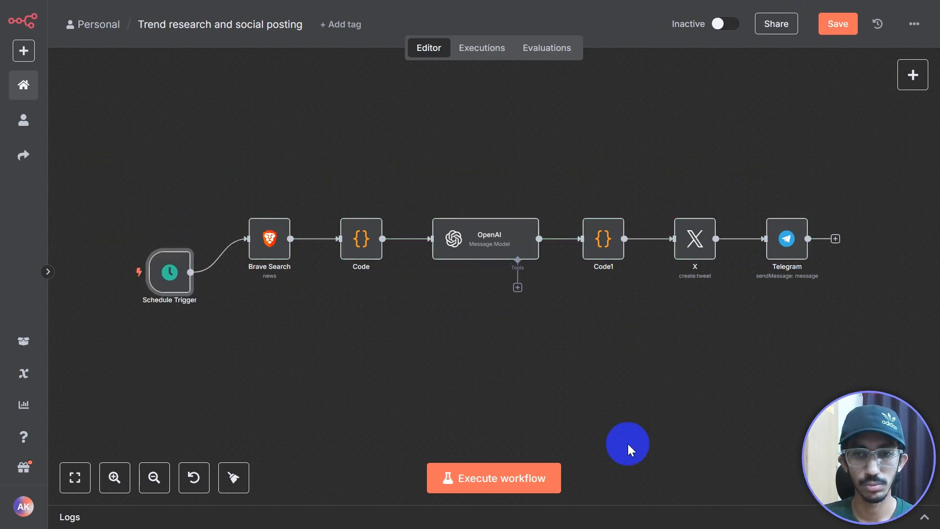
{"action": "left_click", "coordinate": [912, 75]}
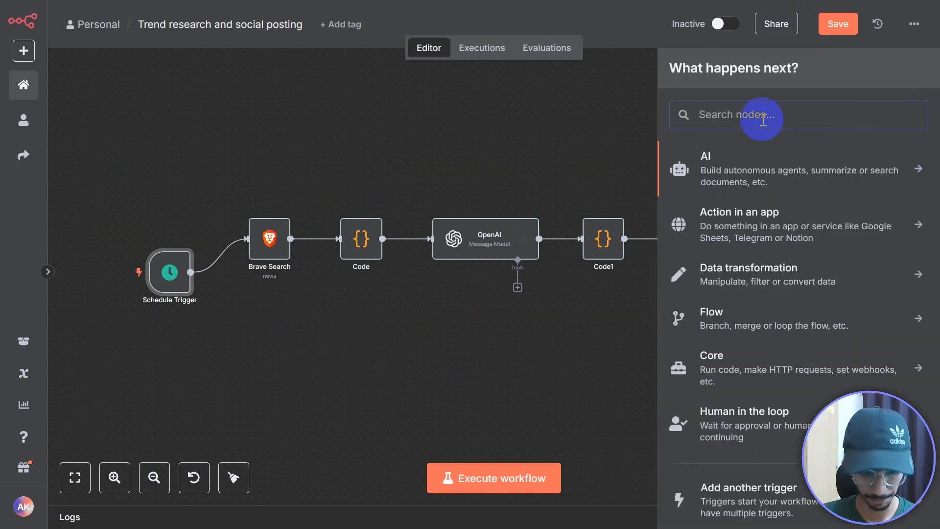
{"action": "type", "text": "manual"}
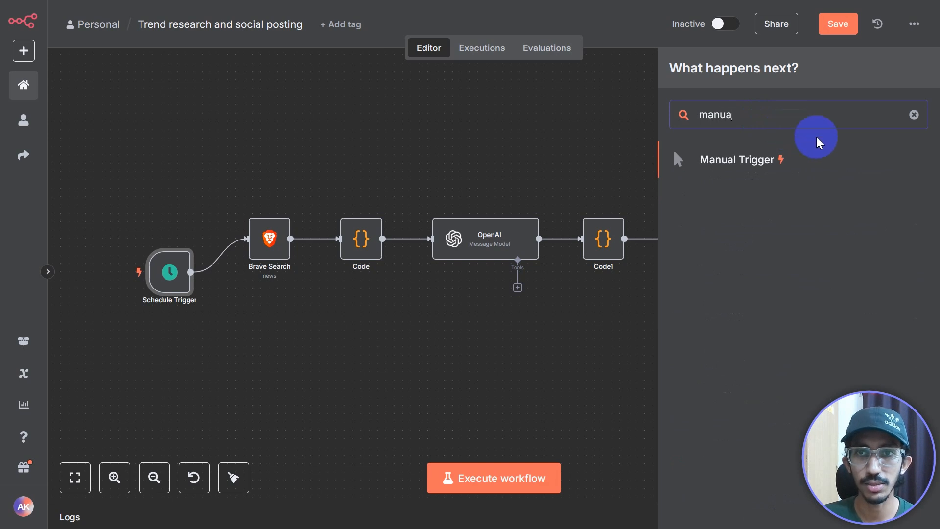
{"action": "left_click", "coordinate": [810, 157]}
{"action": "left_click_drag", "start_coordinate": [511, 274], "coordinate": [233, 242]}
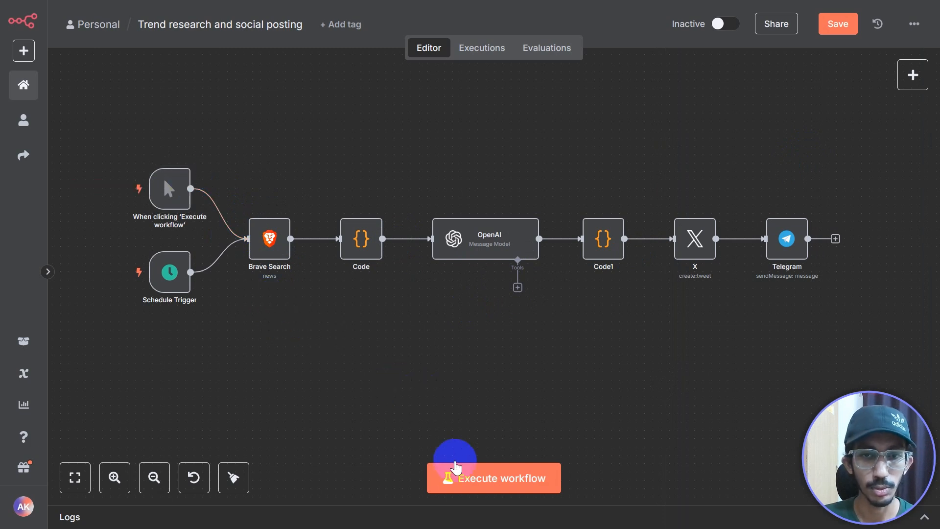
Step: Execute the complete workflow from the manual trigger
{"action": "left_click", "coordinate": [507, 481]}
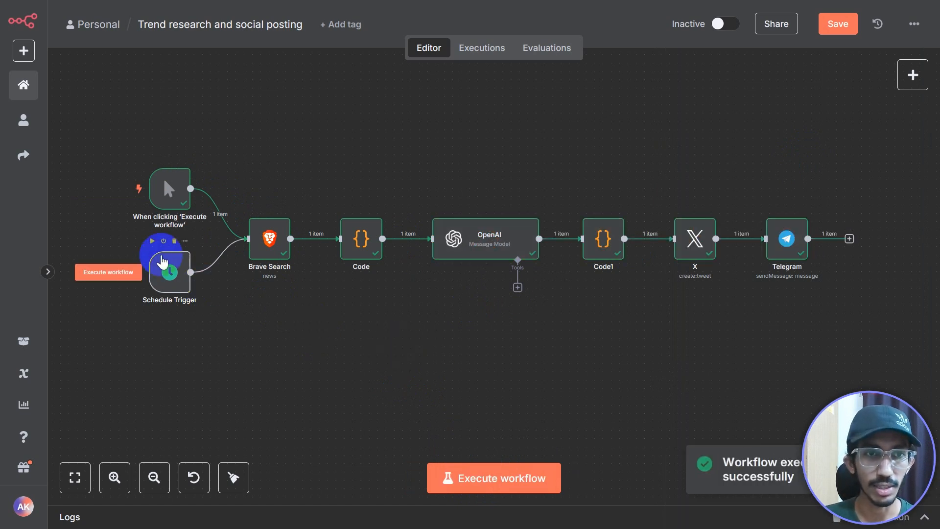
{"action": "mouse_move", "coordinate": [180, 283]}
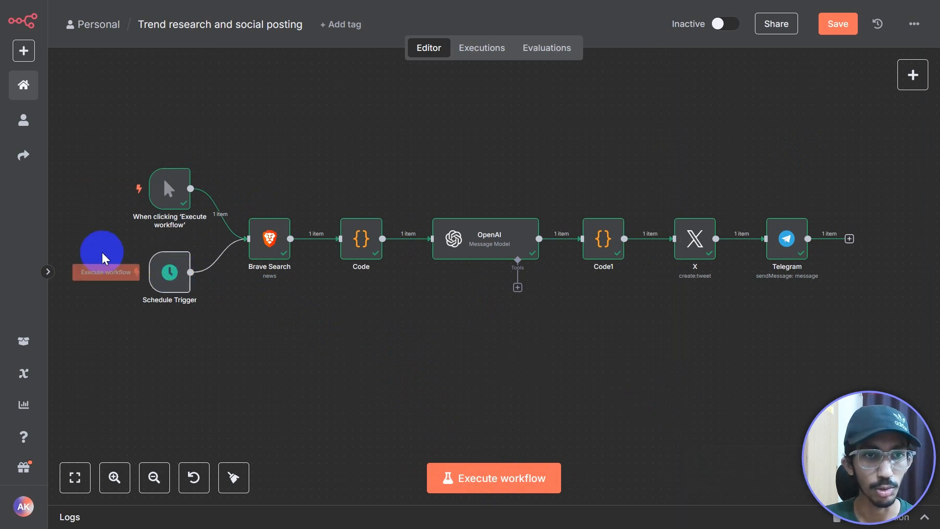
{"action": "mouse_move", "coordinate": [160, 188]}
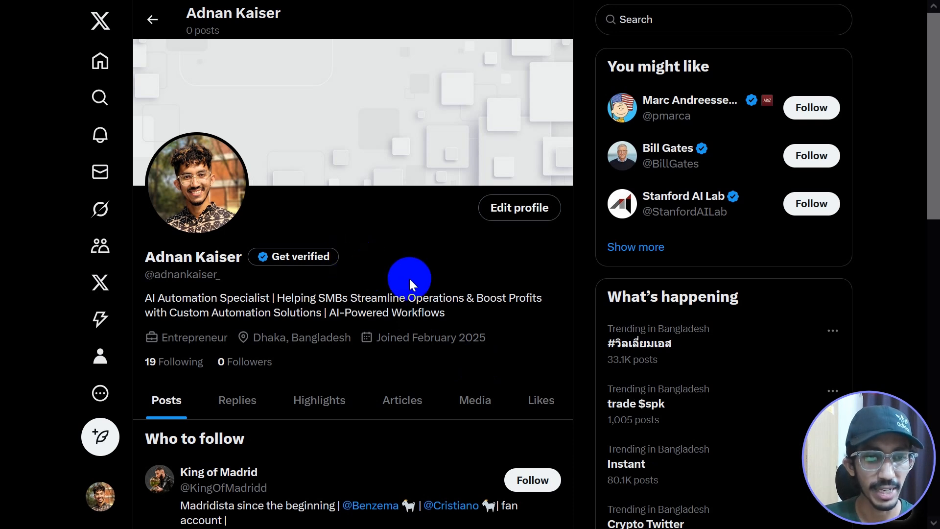
Step: Switch to the X profile page, reload it and open the newly published restaurant jobs post
{"action": "key", "text": "F5"}
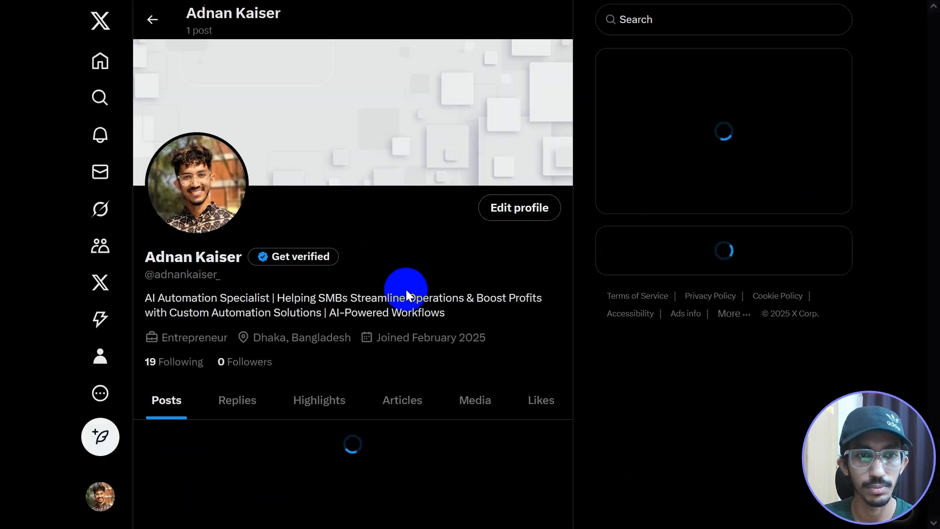
{"action": "scroll", "coordinate": [406, 290], "scroll_direction": "down", "scroll_amount": 2}
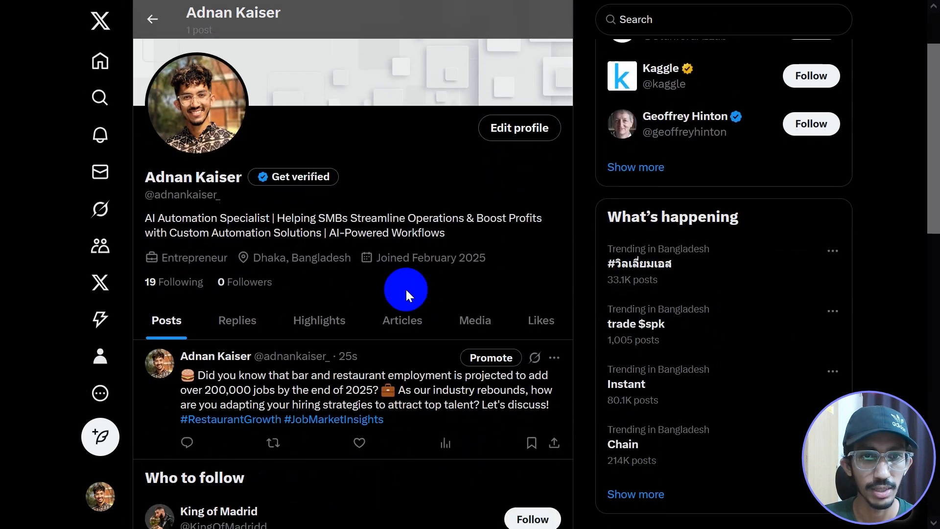
{"action": "scroll", "coordinate": [406, 289], "scroll_direction": "down", "scroll_amount": 2}
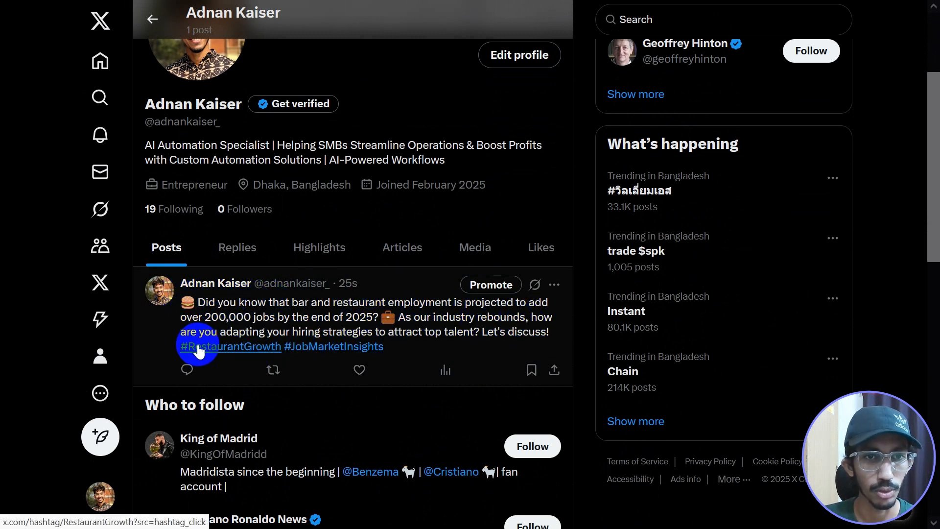
{"action": "left_click", "coordinate": [332, 323]}
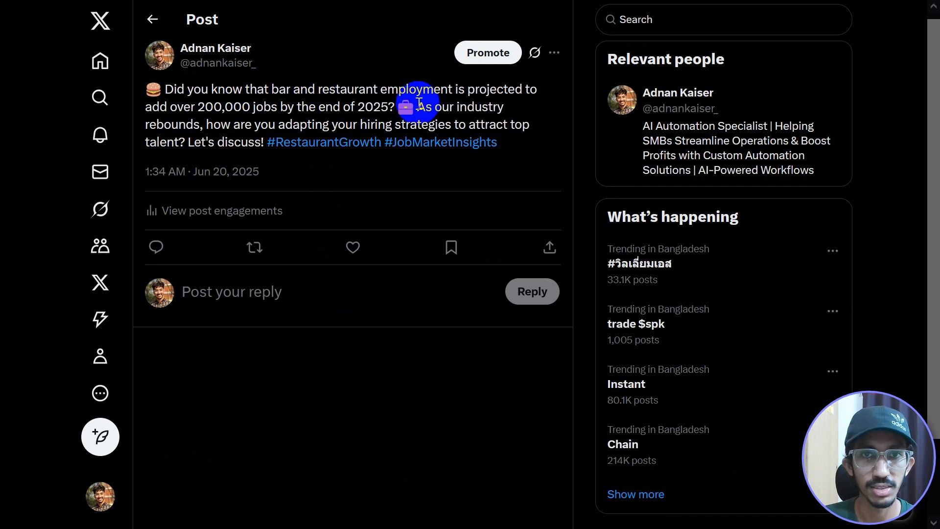
Step: Read the post's full text and compare it with the newest notification in the Telegram chat
{"action": "left_click_drag", "start_coordinate": [144, 89], "coordinate": [503, 143]}
{"action": "left_click", "coordinate": [302, 98]}
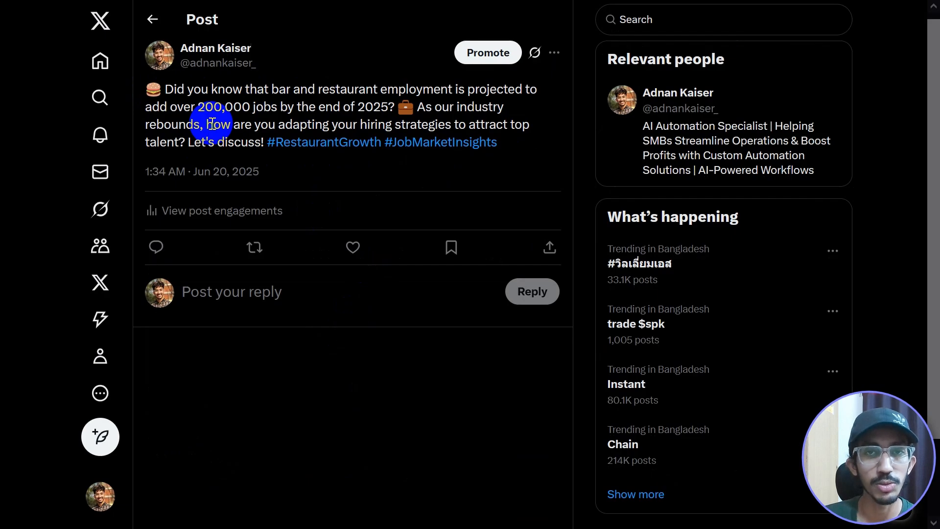
{"action": "key", "text": "ctrl+Tab"}
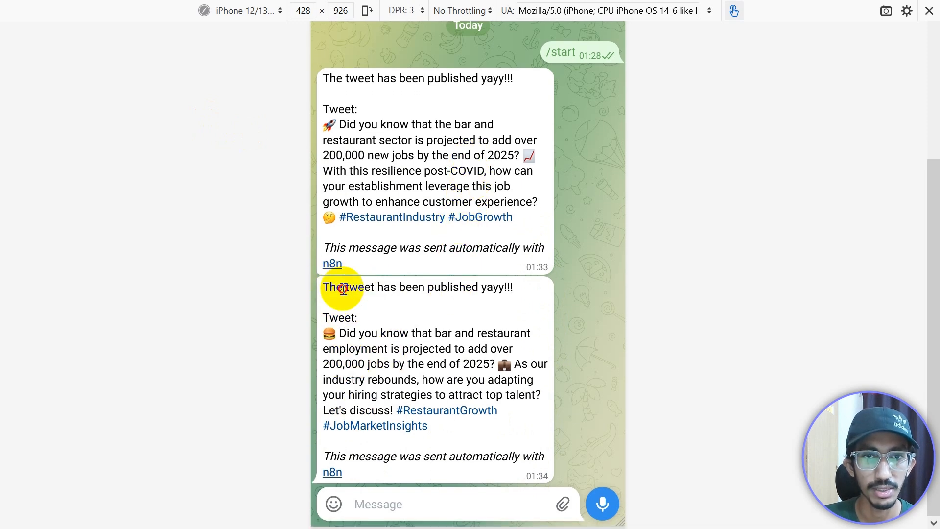
{"action": "double_click", "coordinate": [449, 288]}
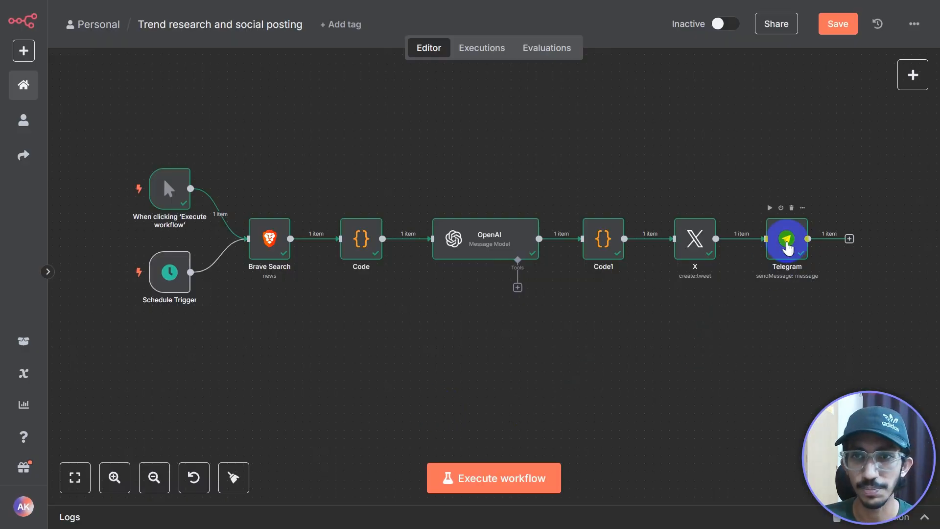
Step: In n8n's Telegram node, add the Append n8n Attribution field, turn it off and execute the node again
{"action": "double_click", "coordinate": [789, 239]}
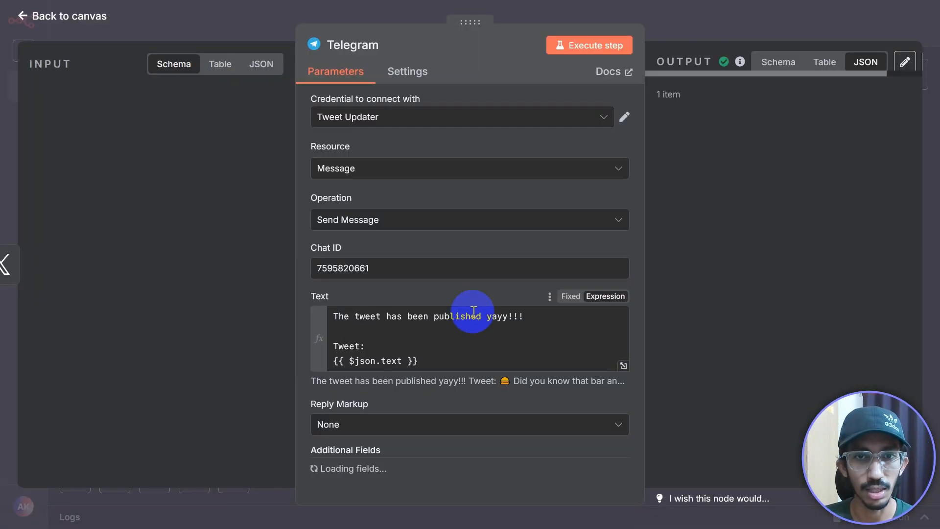
{"action": "scroll", "coordinate": [402, 392], "scroll_direction": "down", "scroll_amount": 2}
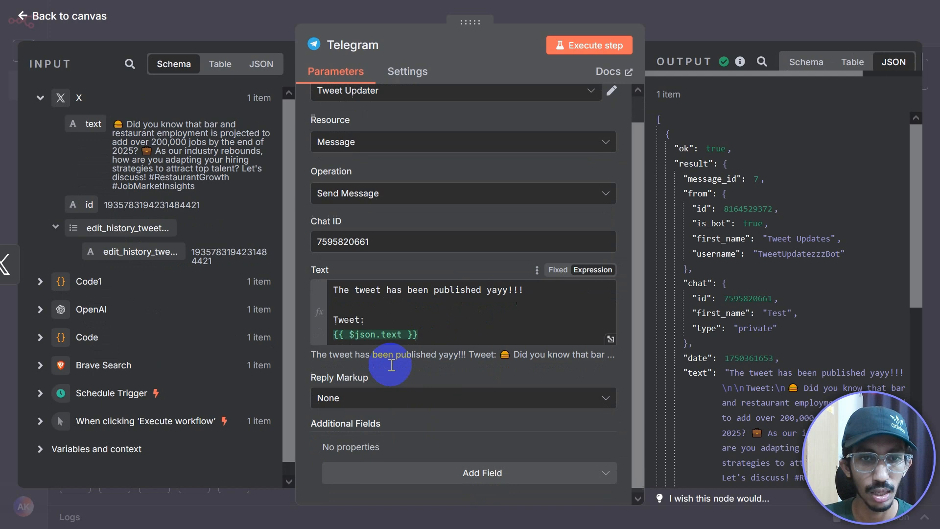
{"action": "left_click", "coordinate": [437, 469]}
{"action": "left_click", "coordinate": [397, 305]}
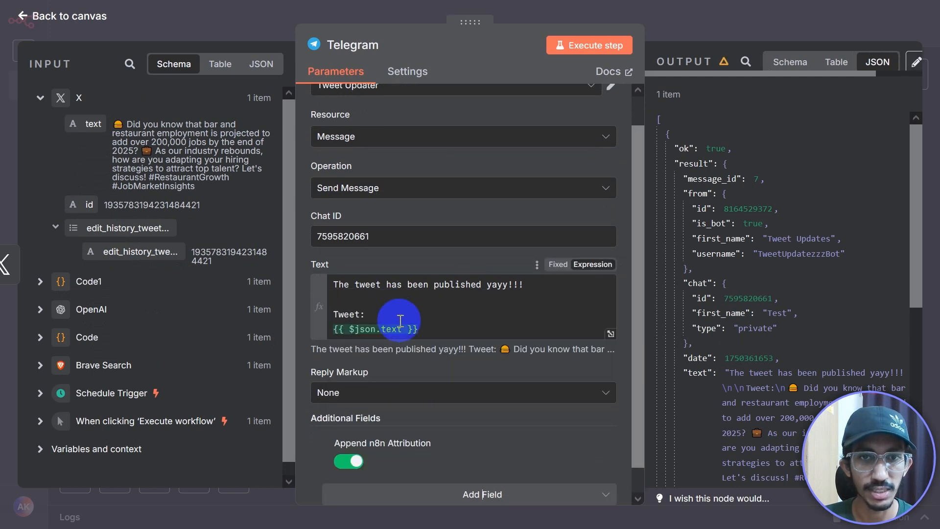
{"action": "scroll", "coordinate": [394, 446], "scroll_direction": "down", "scroll_amount": 1}
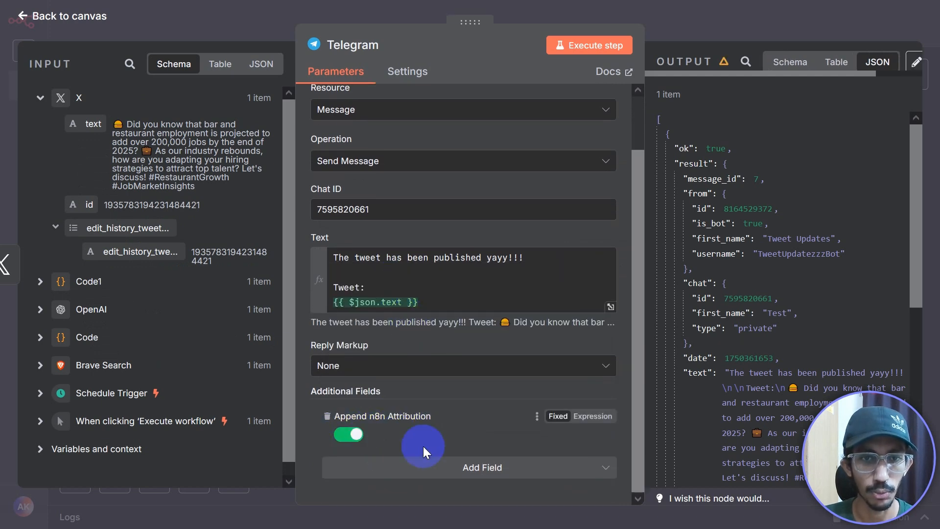
{"action": "left_click", "coordinate": [347, 435]}
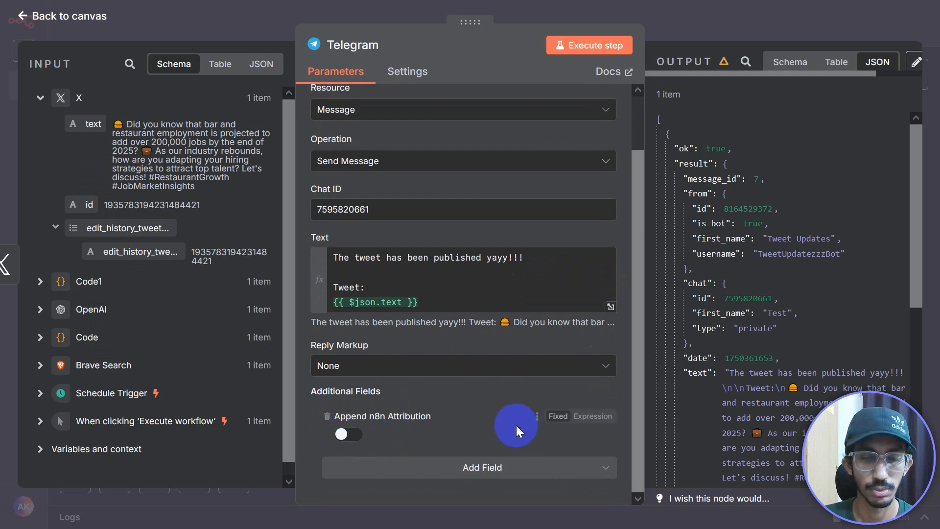
{"action": "scroll", "coordinate": [501, 413], "scroll_direction": "up", "scroll_amount": 2}
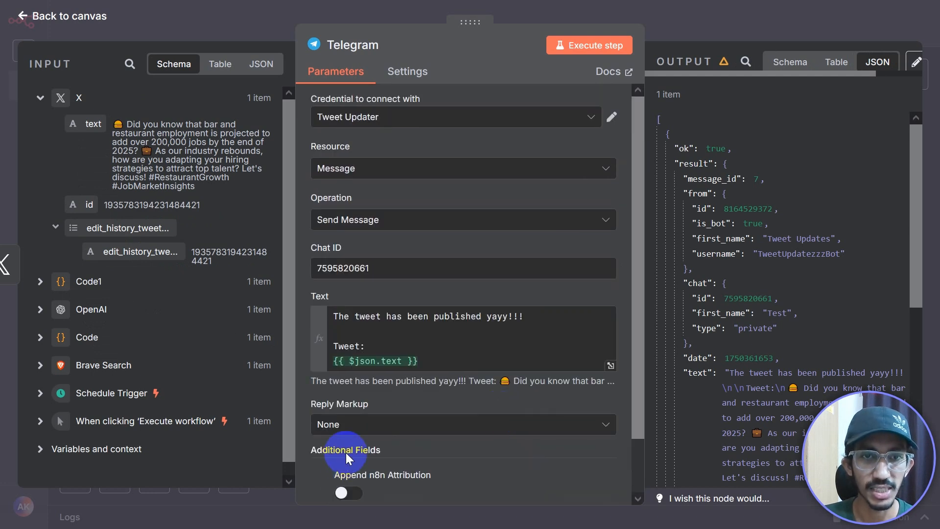
{"action": "left_click", "coordinate": [588, 42]}
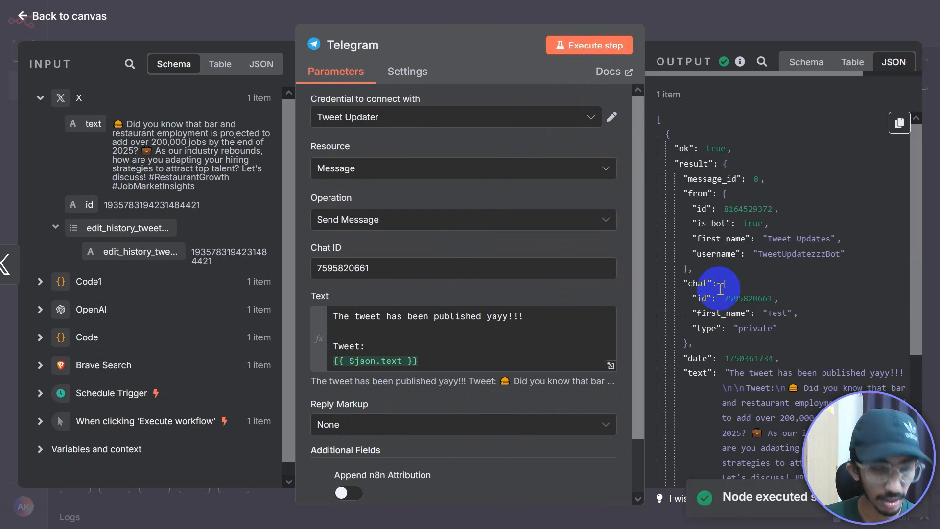
Step: Switch to the Telegram chat and add a heart reaction to the newest tweet notification
{"action": "key", "text": "ctrl+Tab"}
{"action": "left_click", "coordinate": [417, 409]}
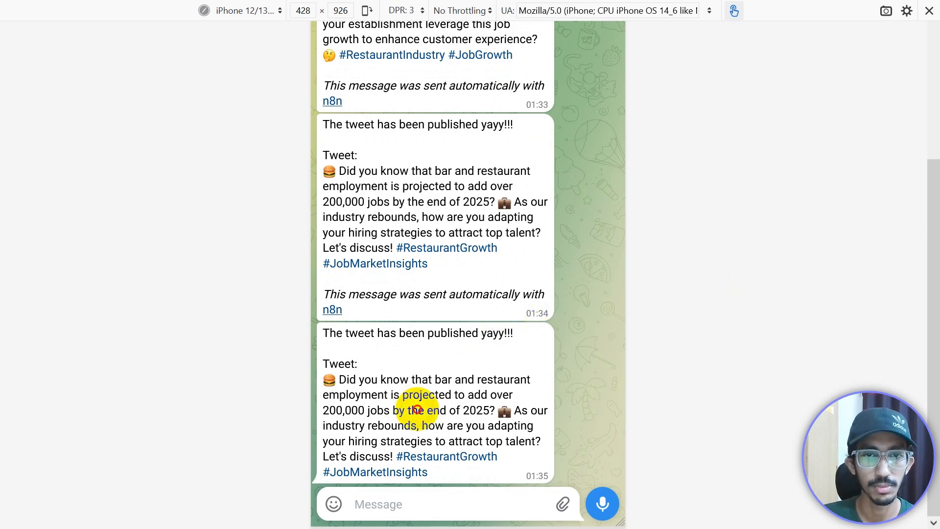
{"action": "double_click", "coordinate": [417, 409]}
{"action": "left_click", "coordinate": [557, 475]}
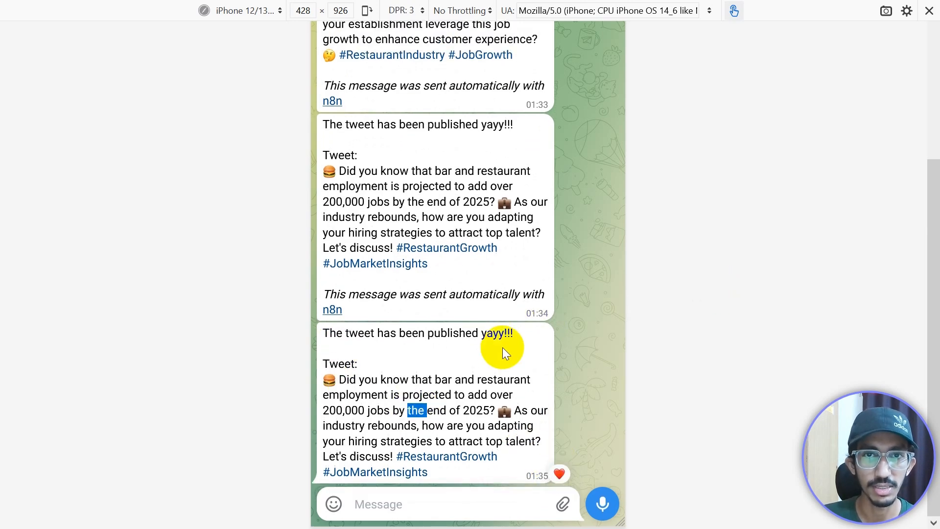
Step: Compare the ending of the newest Telegram notification with the earlier messages in the chat
{"action": "scroll", "coordinate": [502, 348], "scroll_direction": "up", "scroll_amount": 5}
{"action": "scroll", "coordinate": [470, 246], "scroll_direction": "down", "scroll_amount": 5}
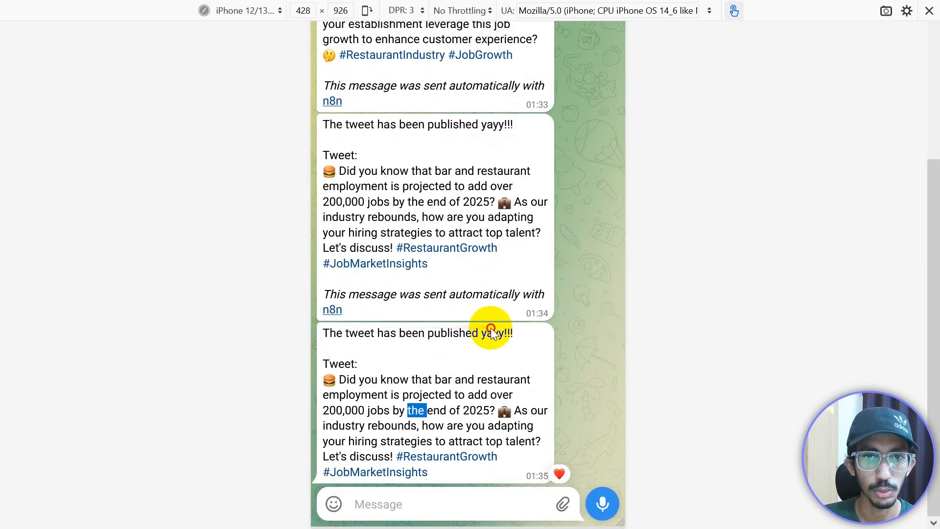
{"action": "left_click", "coordinate": [397, 402]}
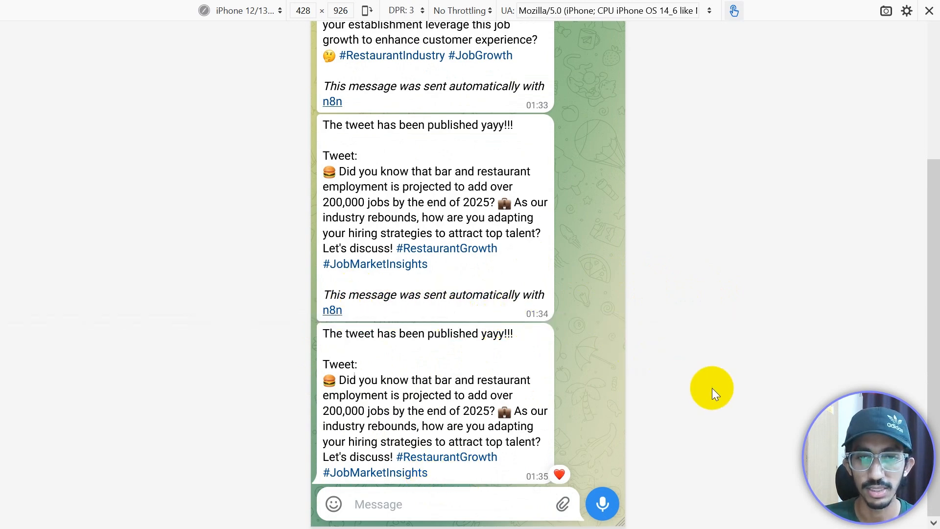
{"action": "scroll", "coordinate": [450, 345], "scroll_direction": "up", "scroll_amount": 3}
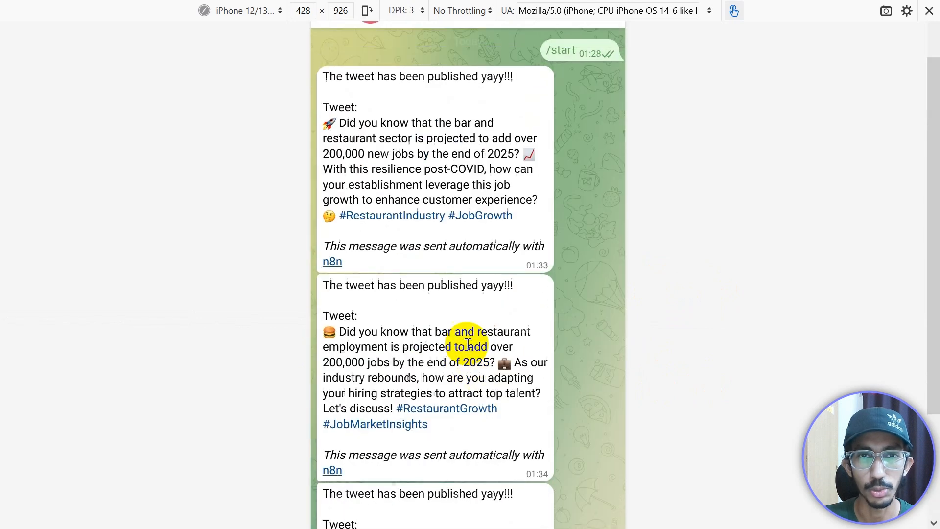
{"action": "scroll", "coordinate": [313, 386], "scroll_direction": "down", "scroll_amount": 3}
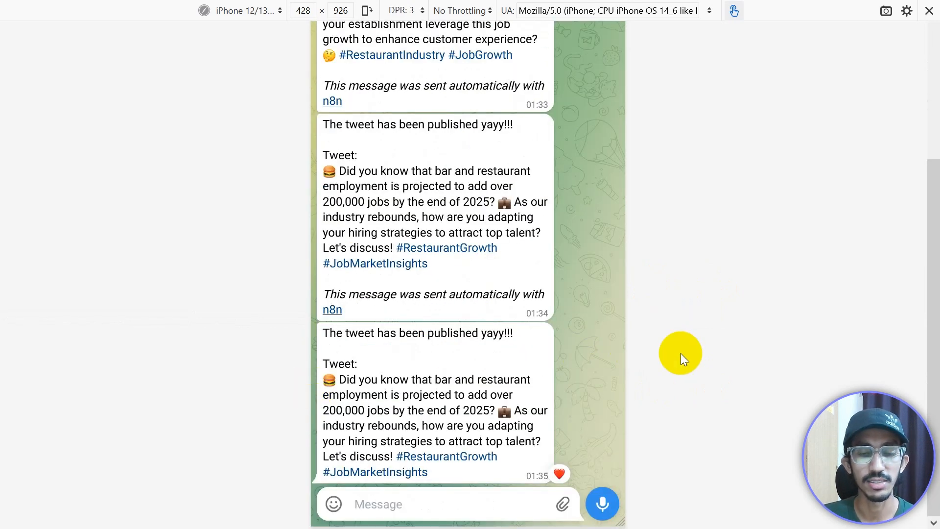